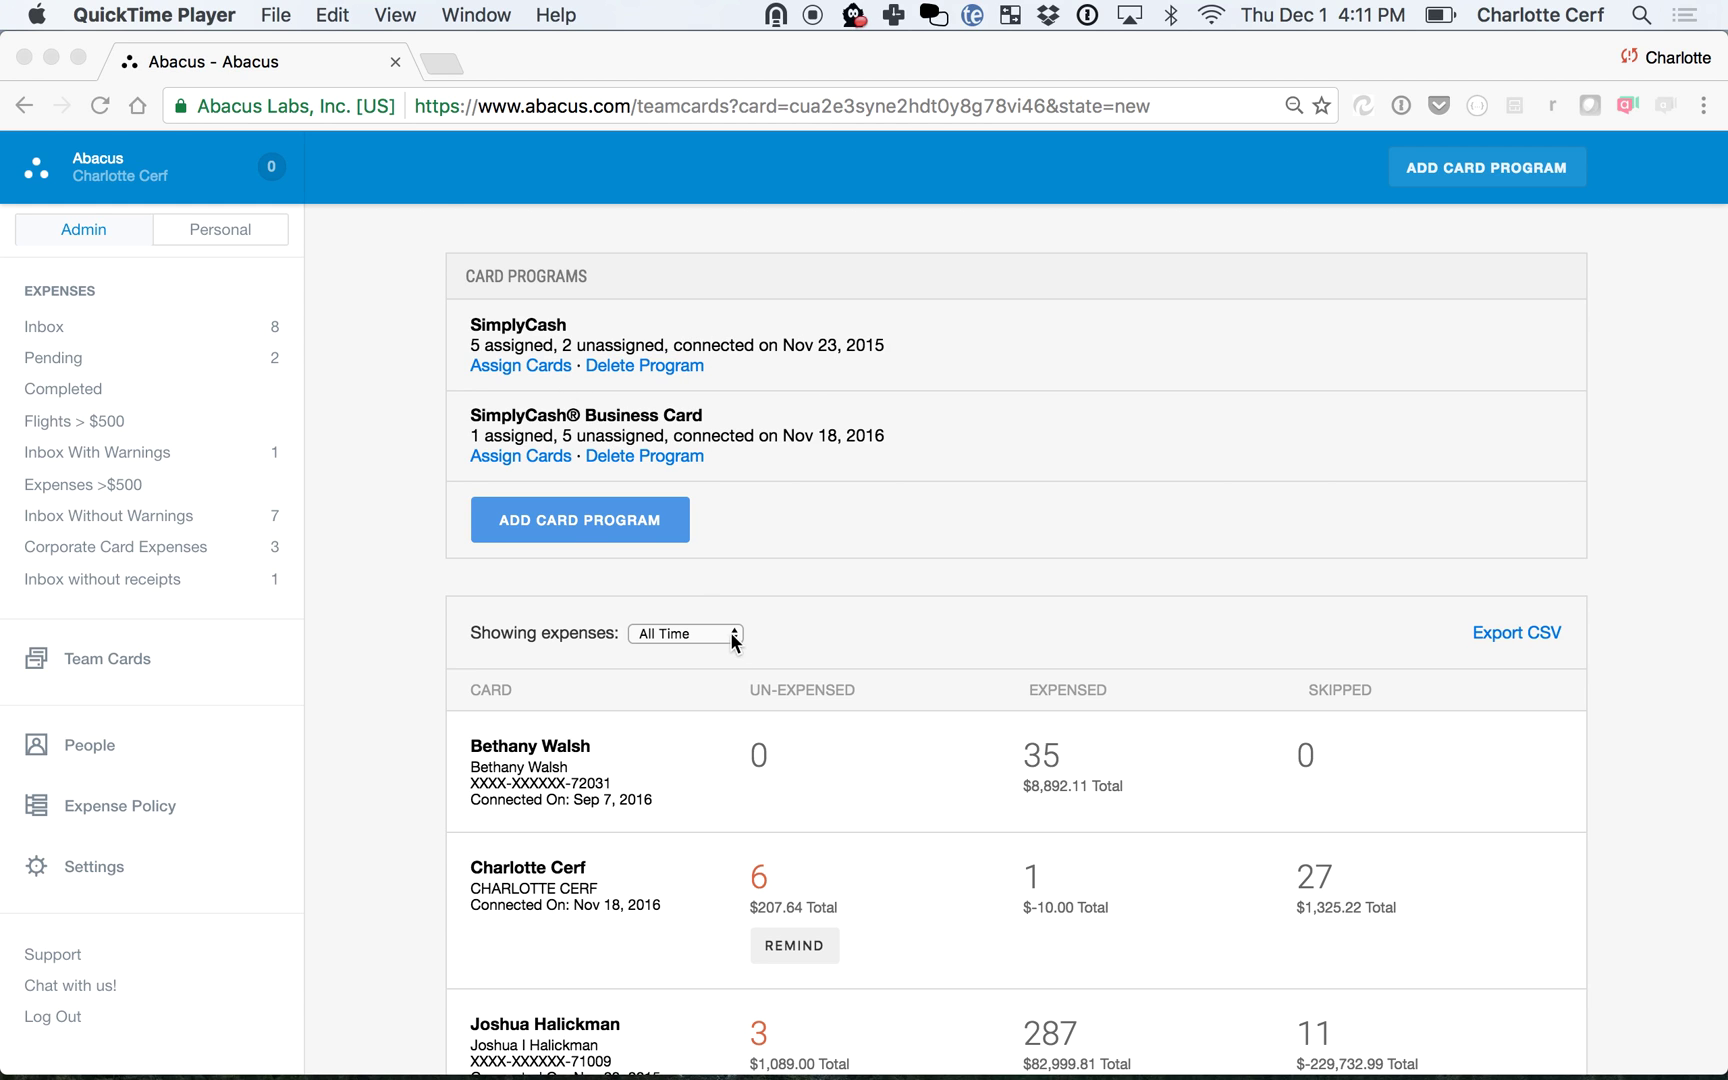
- In the SimplyCash® Business Card program, assign the third listed card to its matching user and save the mapping
{"action": "scroll", "coordinate": [732, 640], "scroll_direction": "down", "scroll_amount": 4}
{"action": "scroll", "coordinate": [732, 647], "scroll_direction": "up", "scroll_amount": 4}
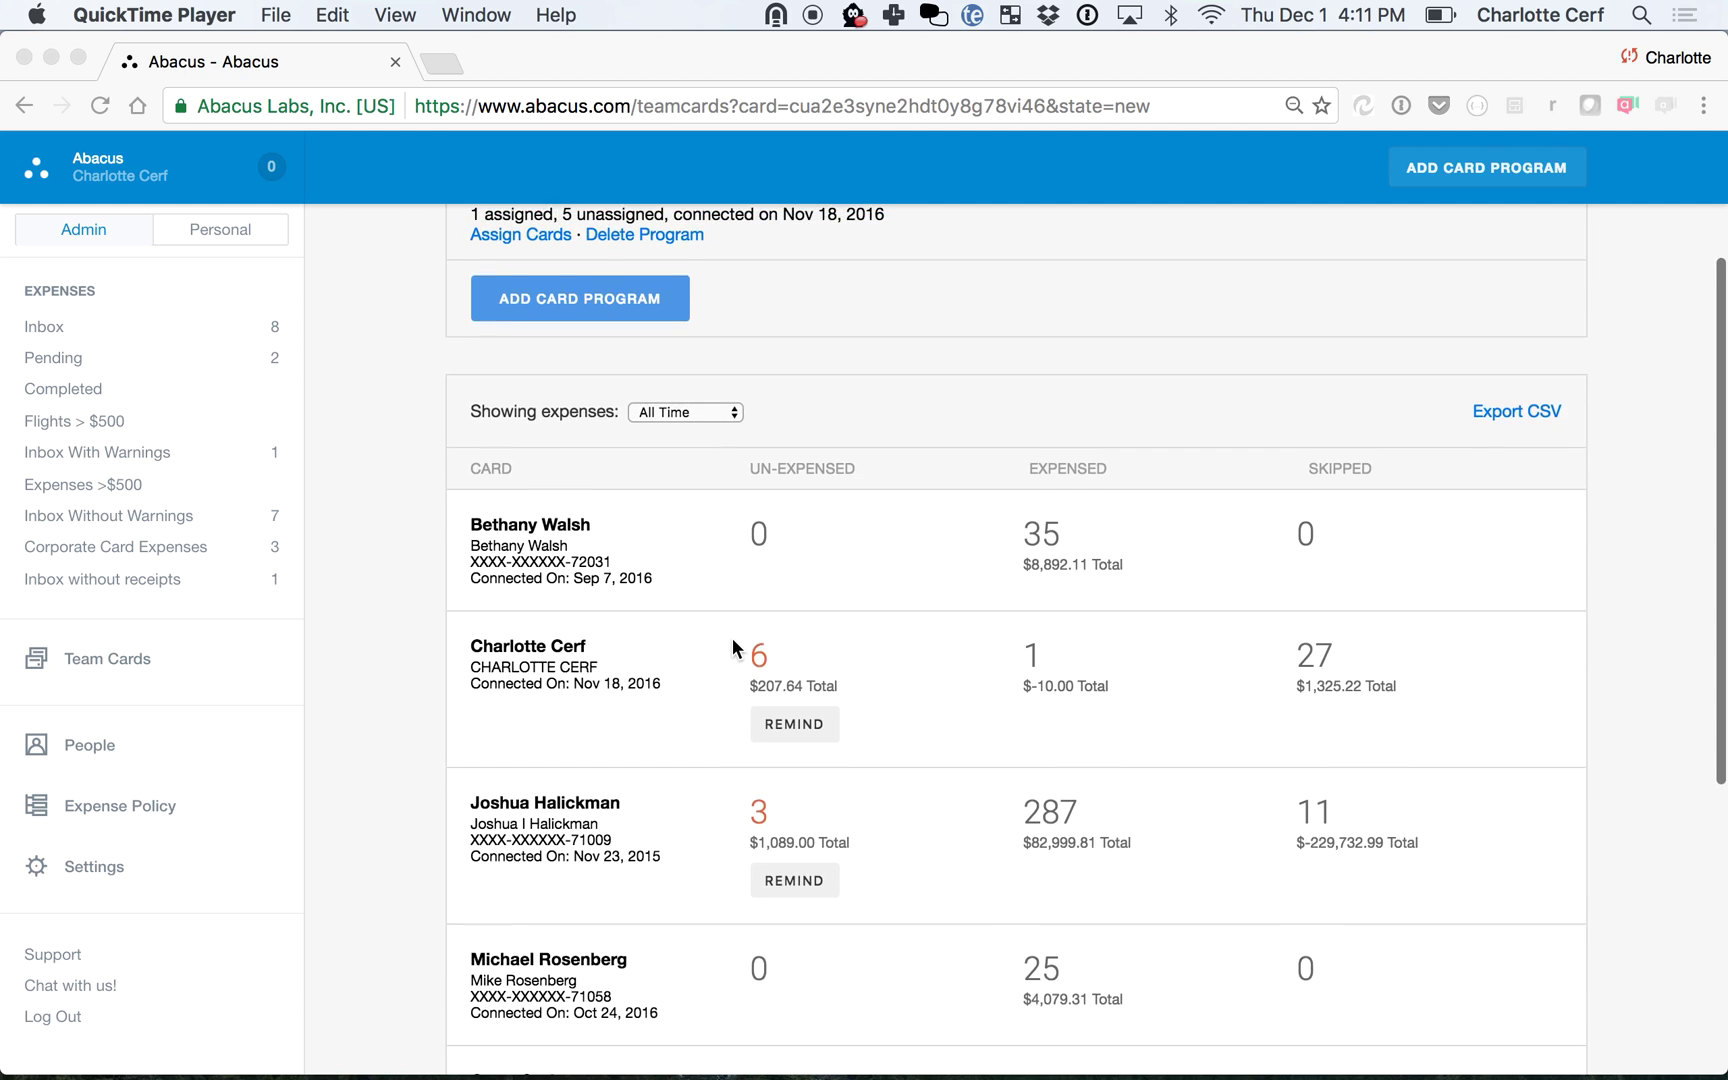
{"action": "scroll", "coordinate": [732, 645], "scroll_direction": "up", "scroll_amount": 1}
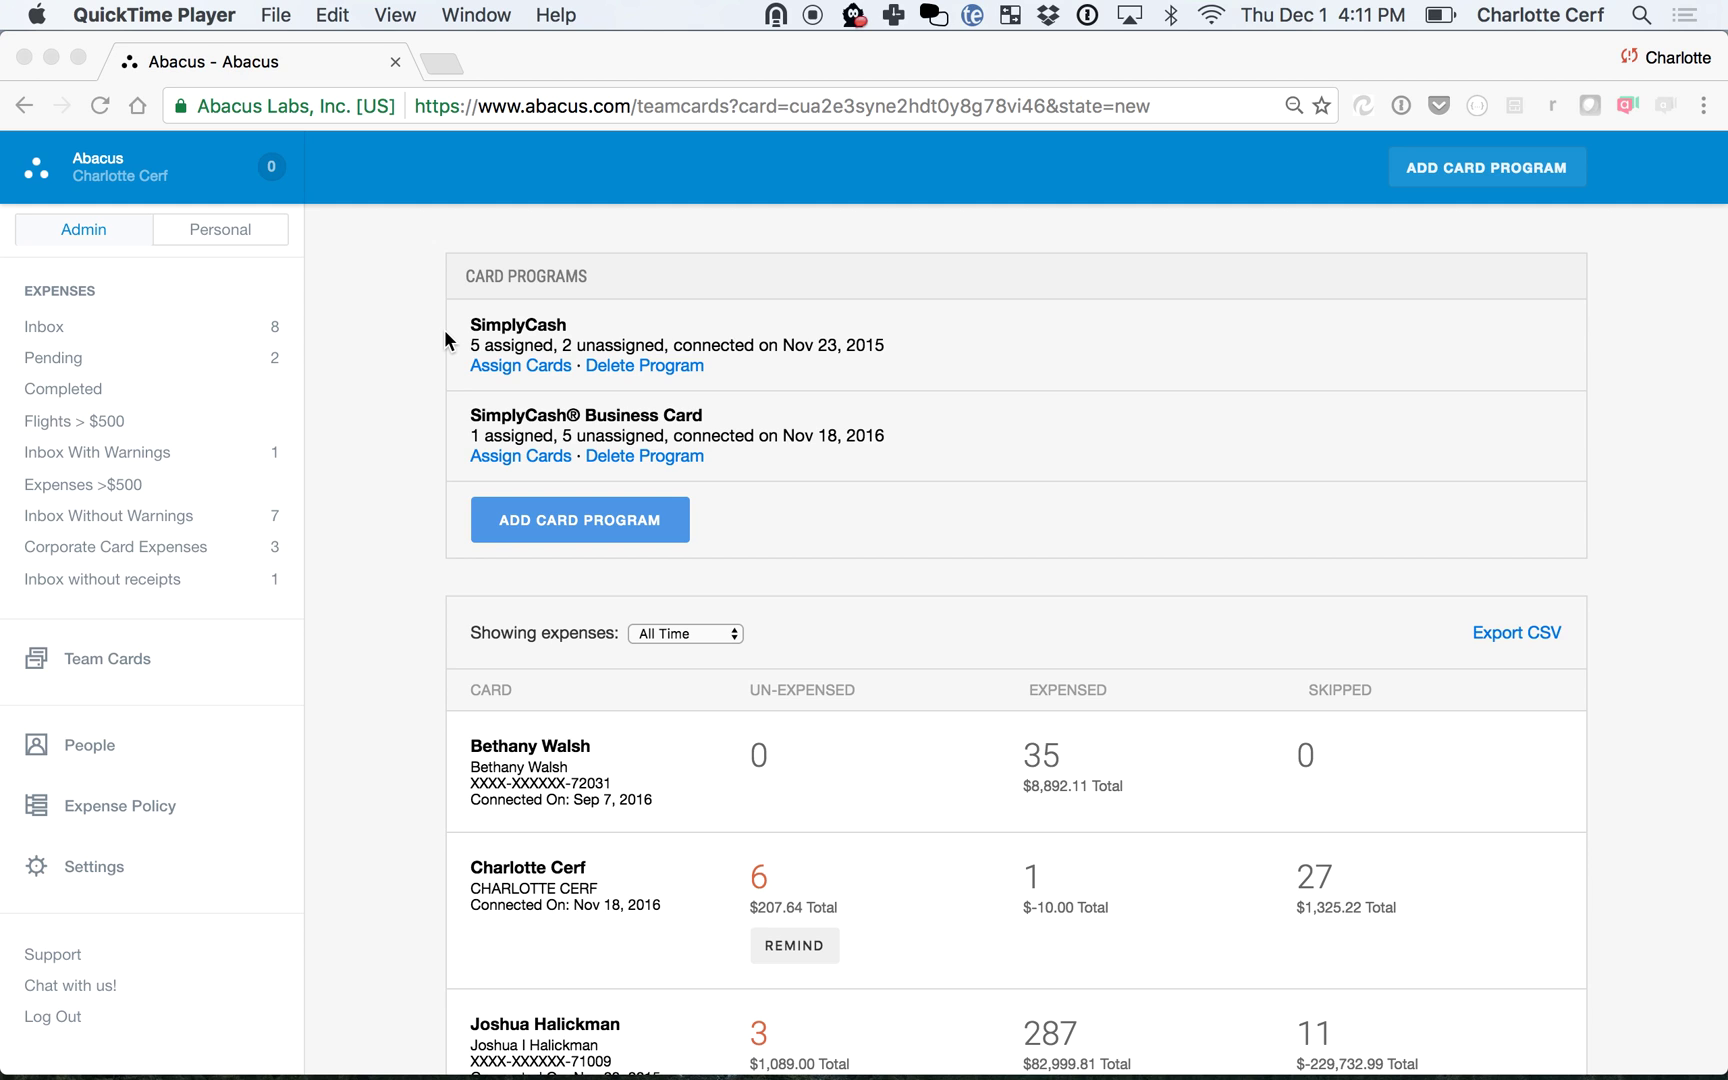
{"action": "left_click", "coordinate": [483, 455]}
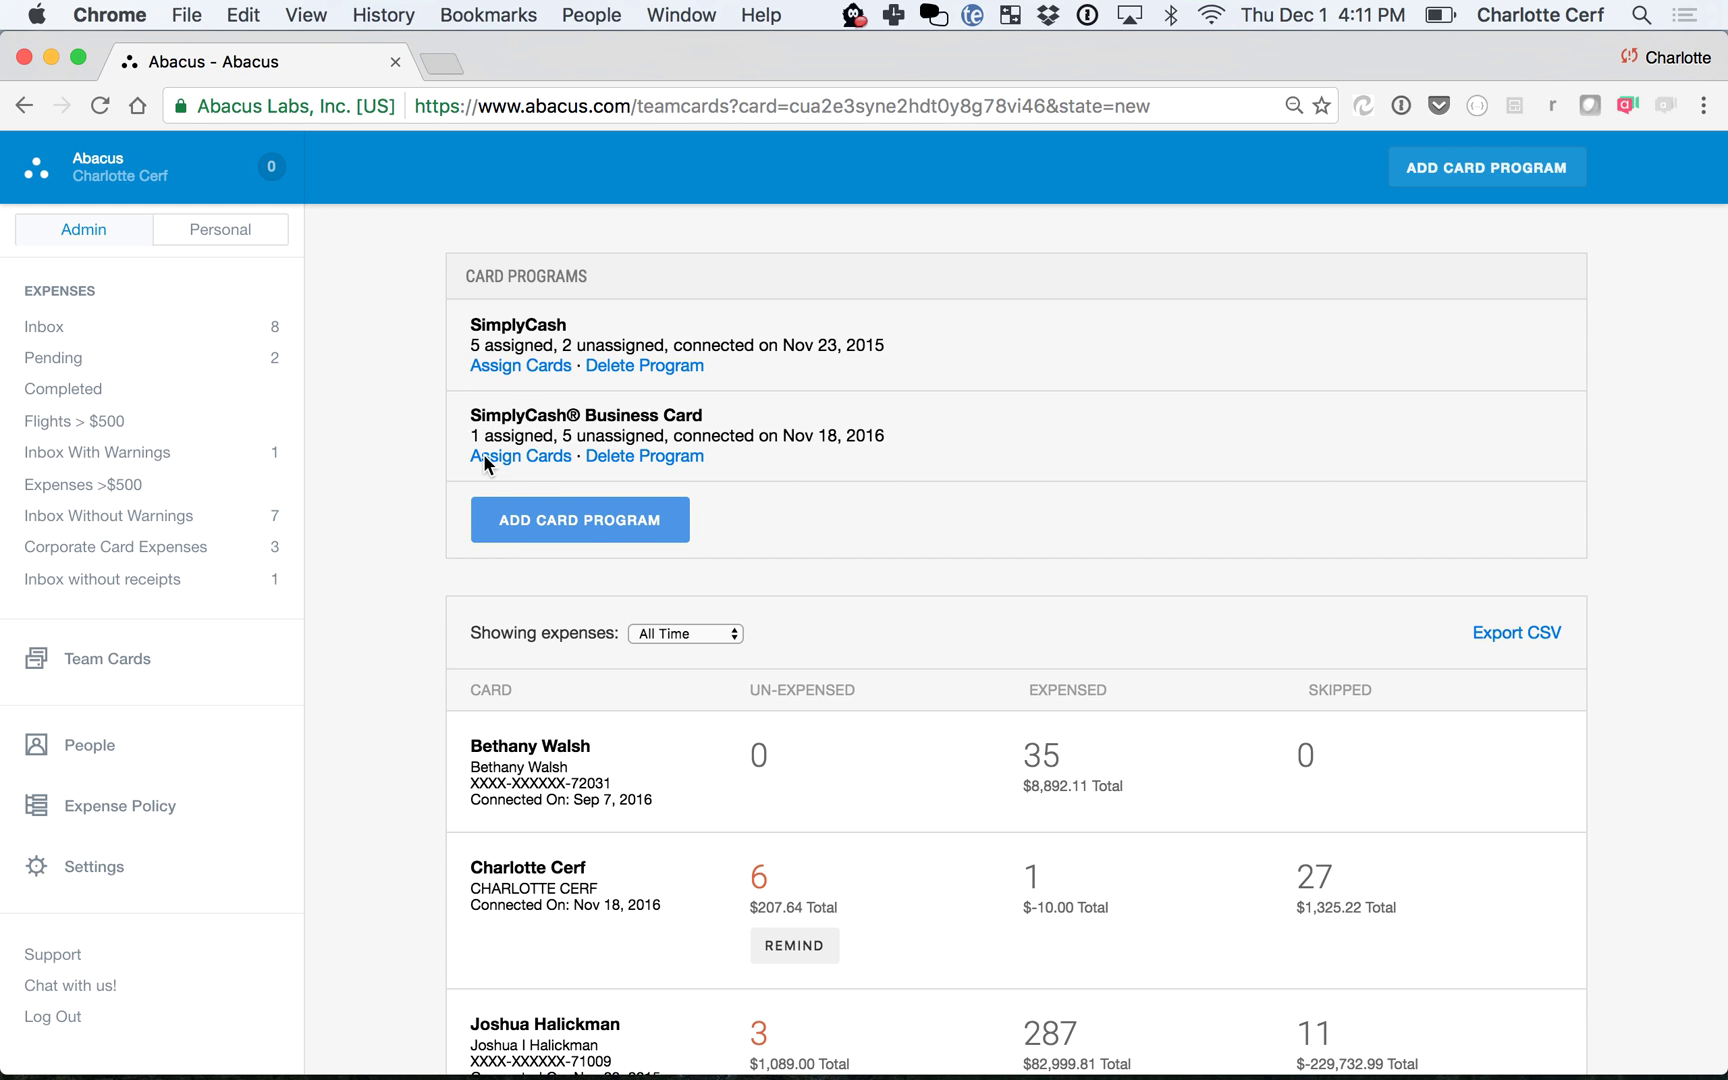
{"action": "left_click", "coordinate": [512, 458]}
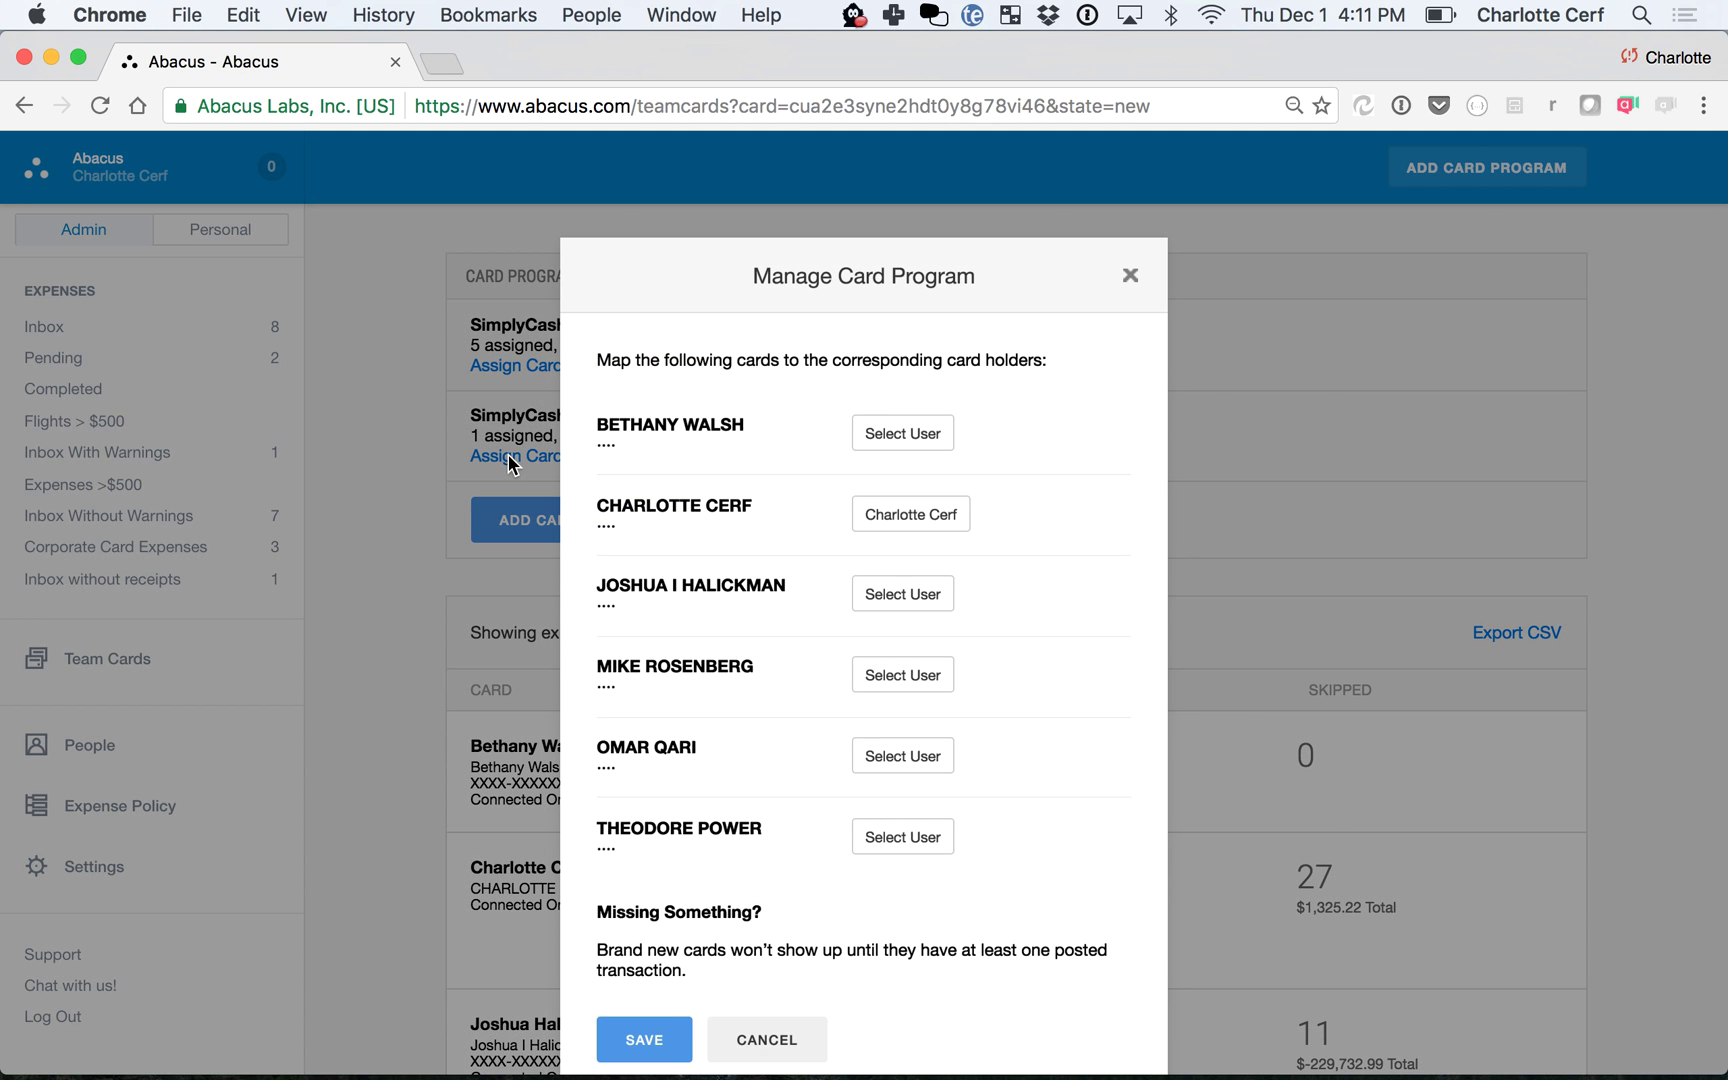
{"action": "left_click", "coordinate": [899, 598]}
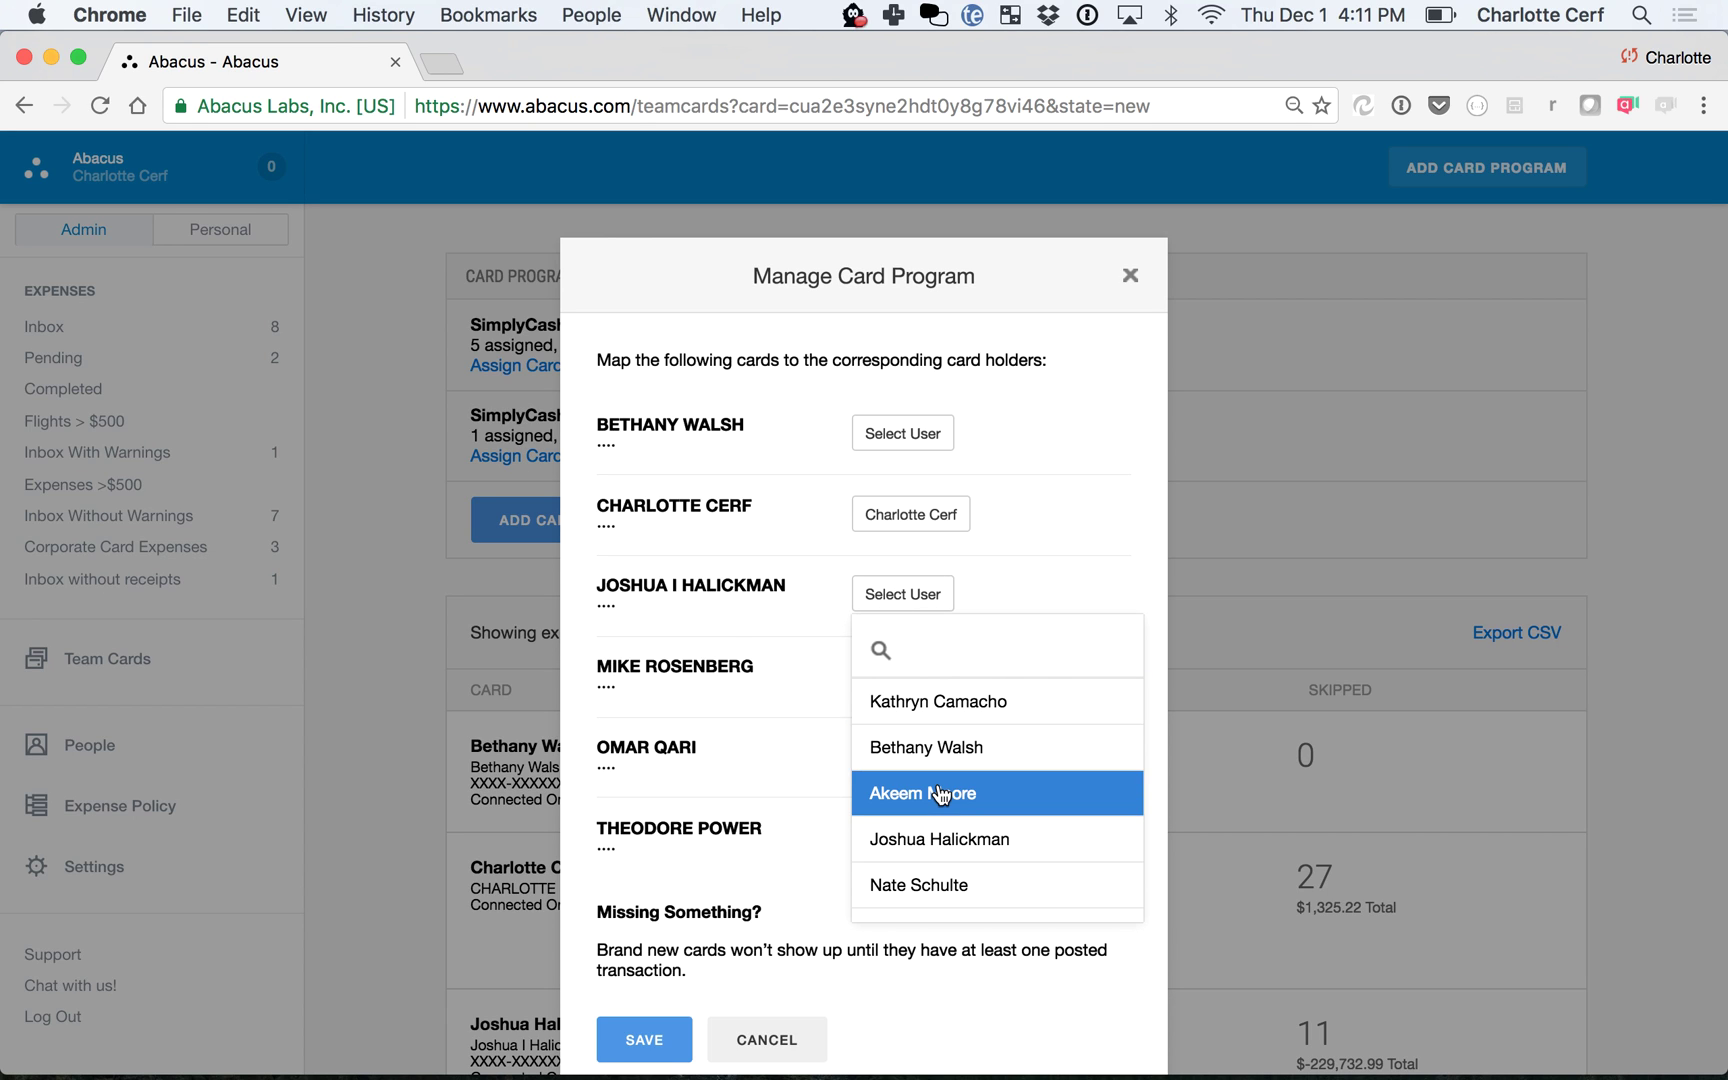
{"action": "scroll", "coordinate": [930, 790], "scroll_direction": "down", "scroll_amount": 1}
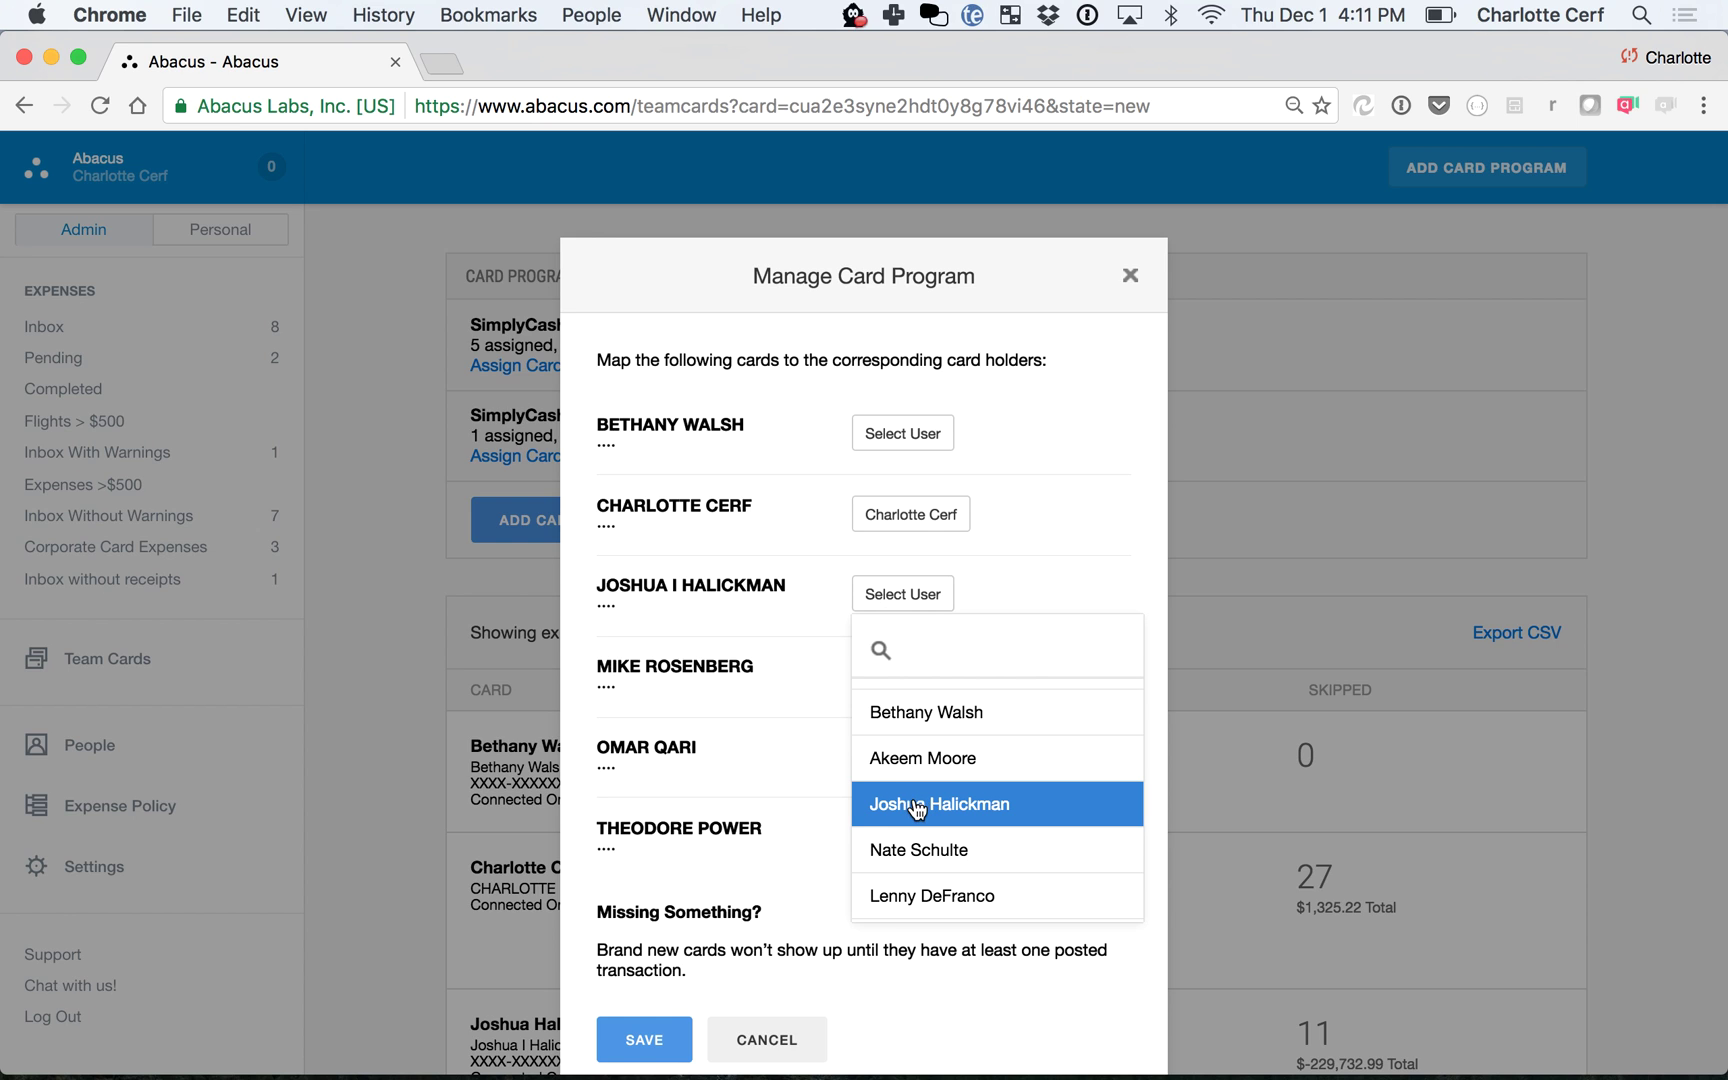
{"action": "left_click", "coordinate": [915, 806]}
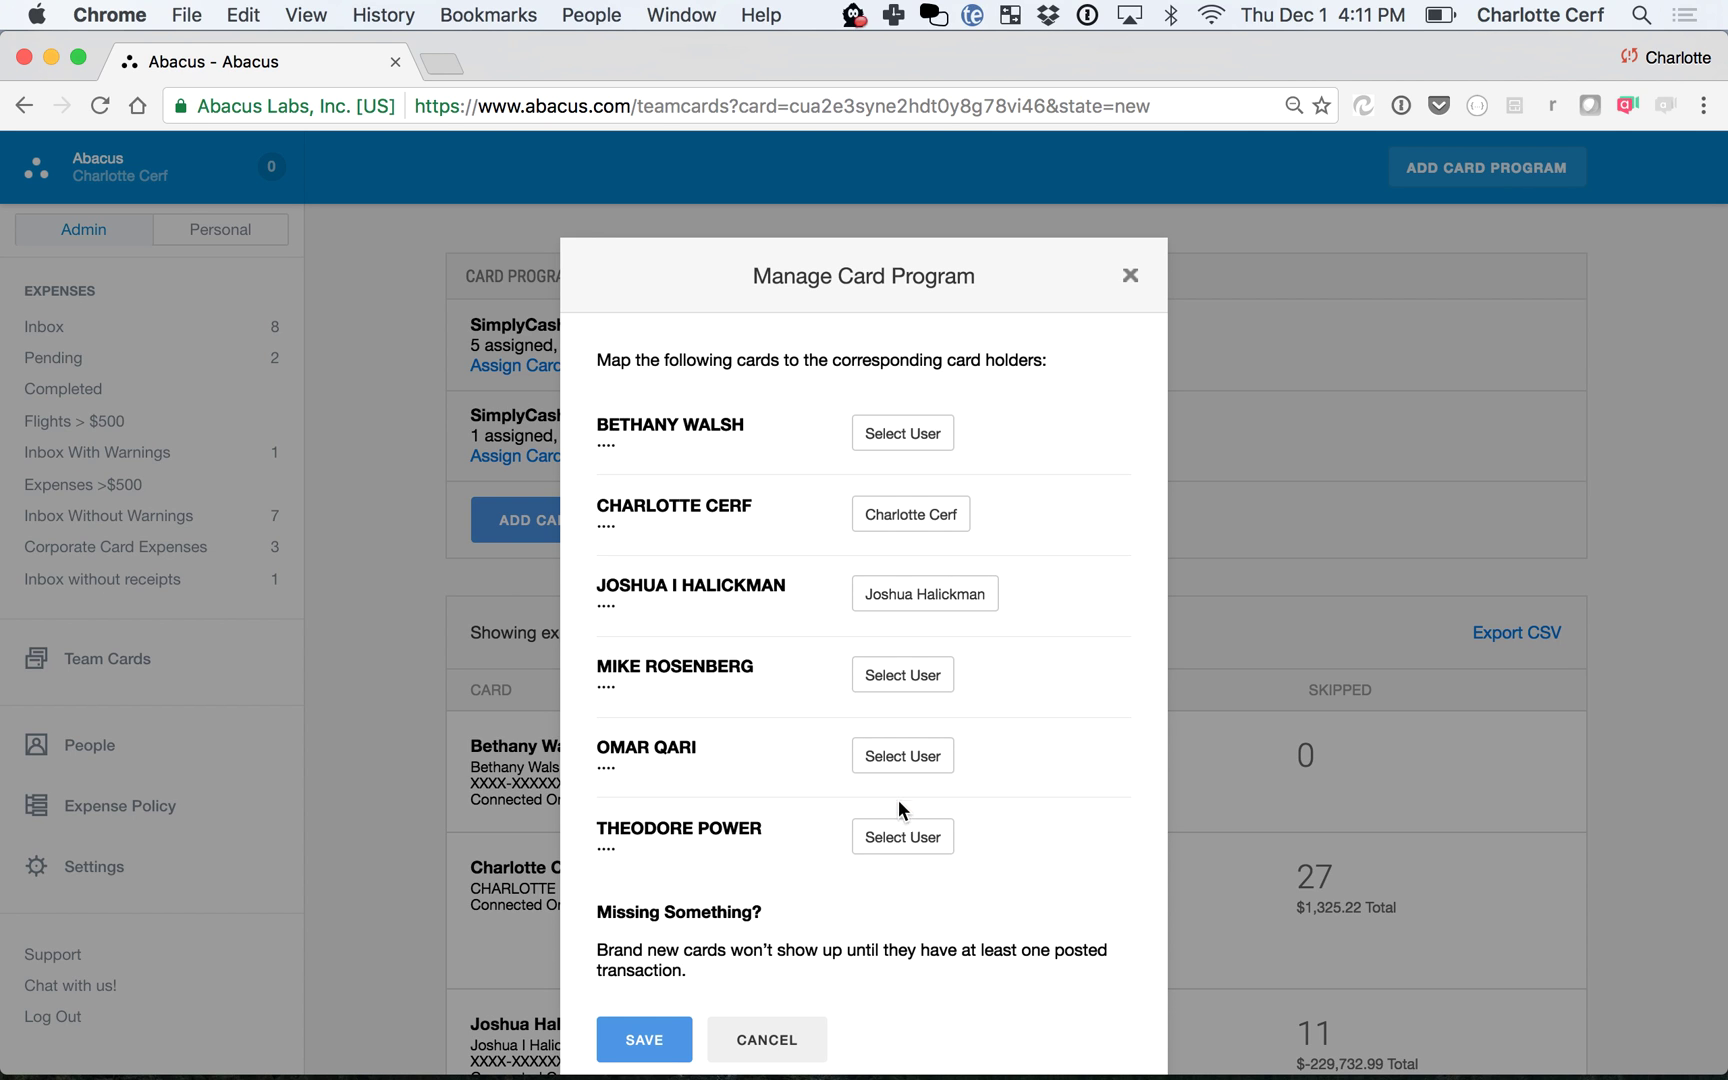
{"action": "left_click", "coordinate": [643, 1039]}
- List the un-expensed transactions of the cardholder's old card connected Nov 23, 2015 and the new card connected Nov 18, 2016
{"action": "scroll", "coordinate": [643, 1041], "scroll_direction": "down", "scroll_amount": 5}
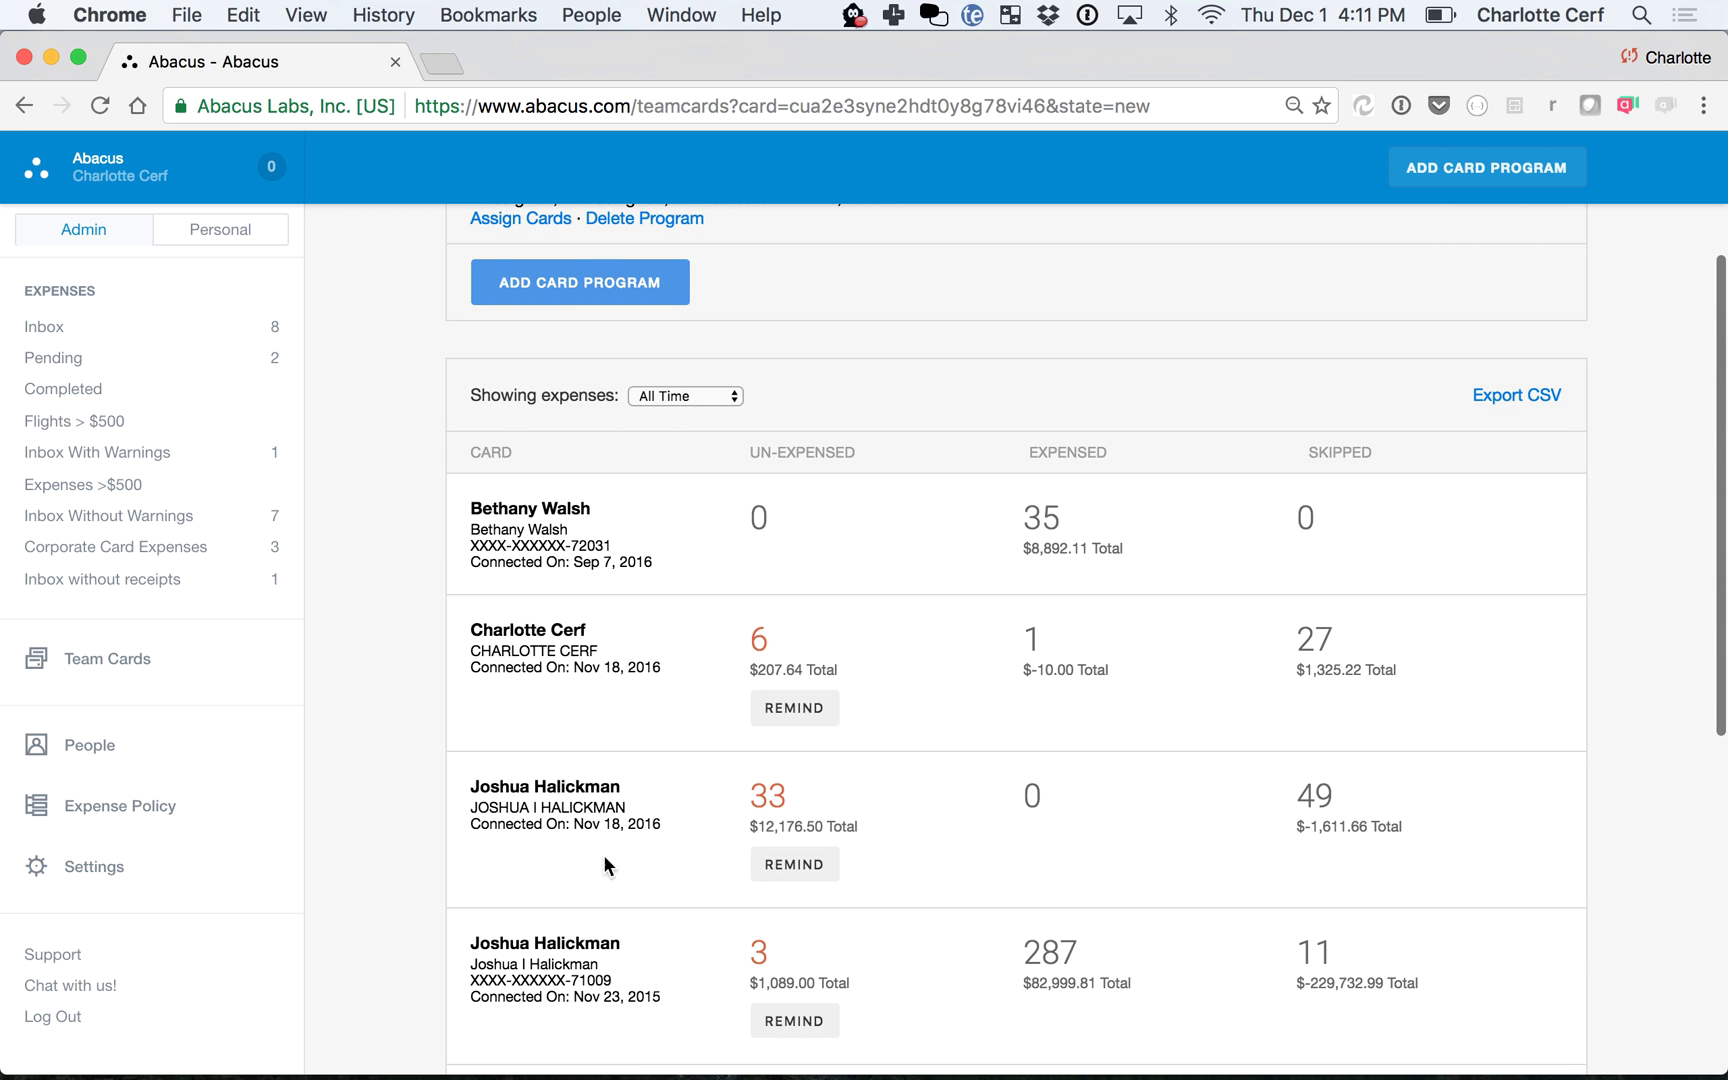
{"action": "mouse_move", "coordinate": [680, 831]}
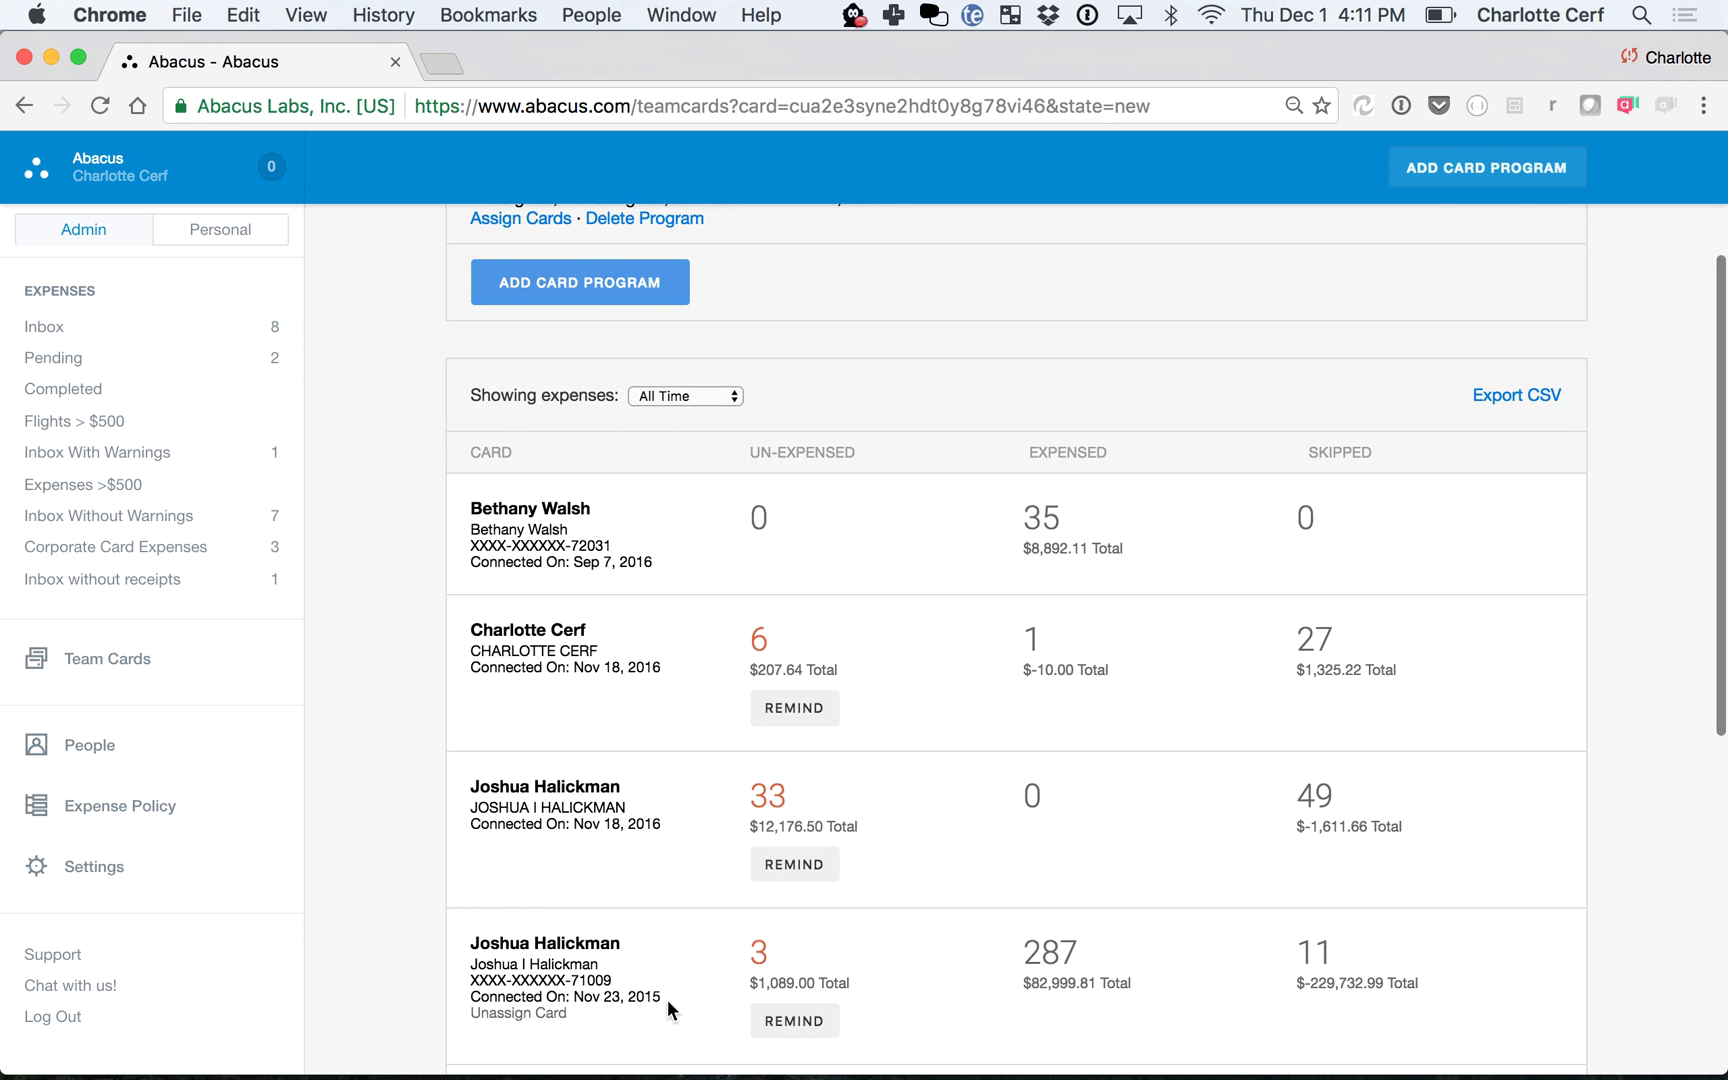
{"action": "scroll", "coordinate": [667, 999], "scroll_direction": "down", "scroll_amount": 2}
{"action": "scroll", "coordinate": [667, 999], "scroll_direction": "up", "scroll_amount": 1}
{"action": "mouse_move", "coordinate": [610, 902]}
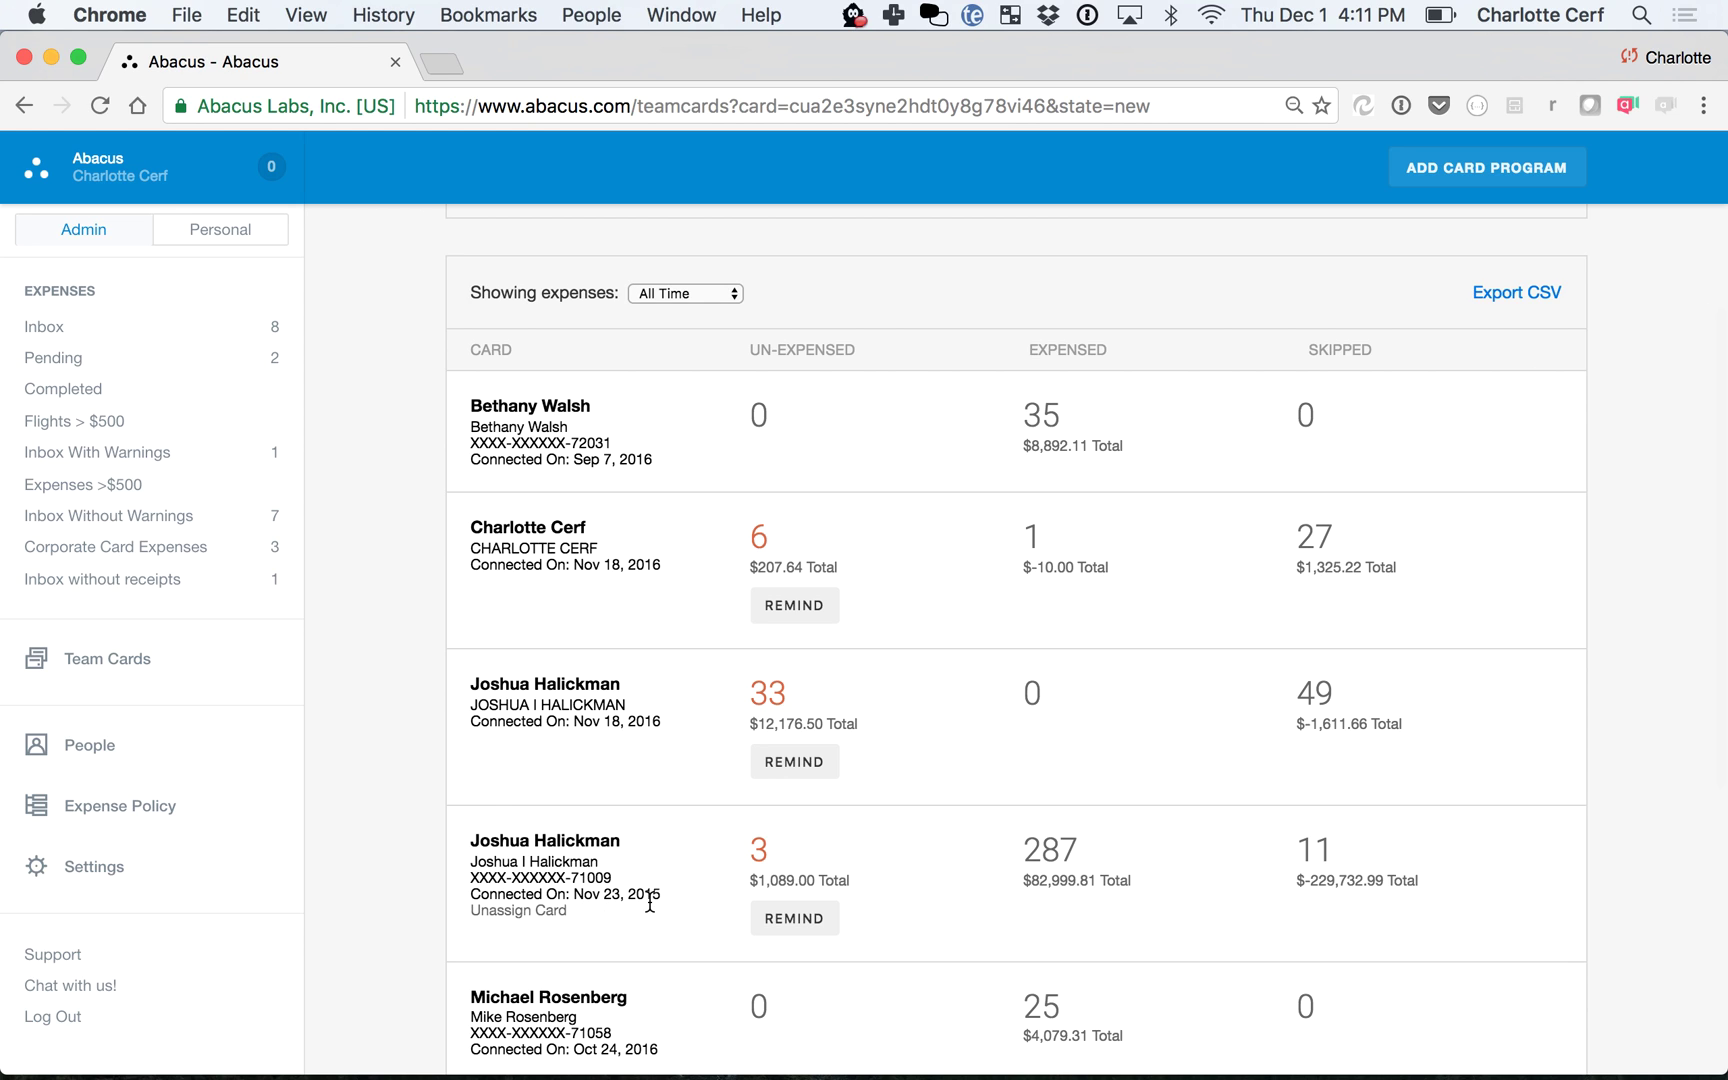
{"action": "mouse_move", "coordinate": [644, 739]}
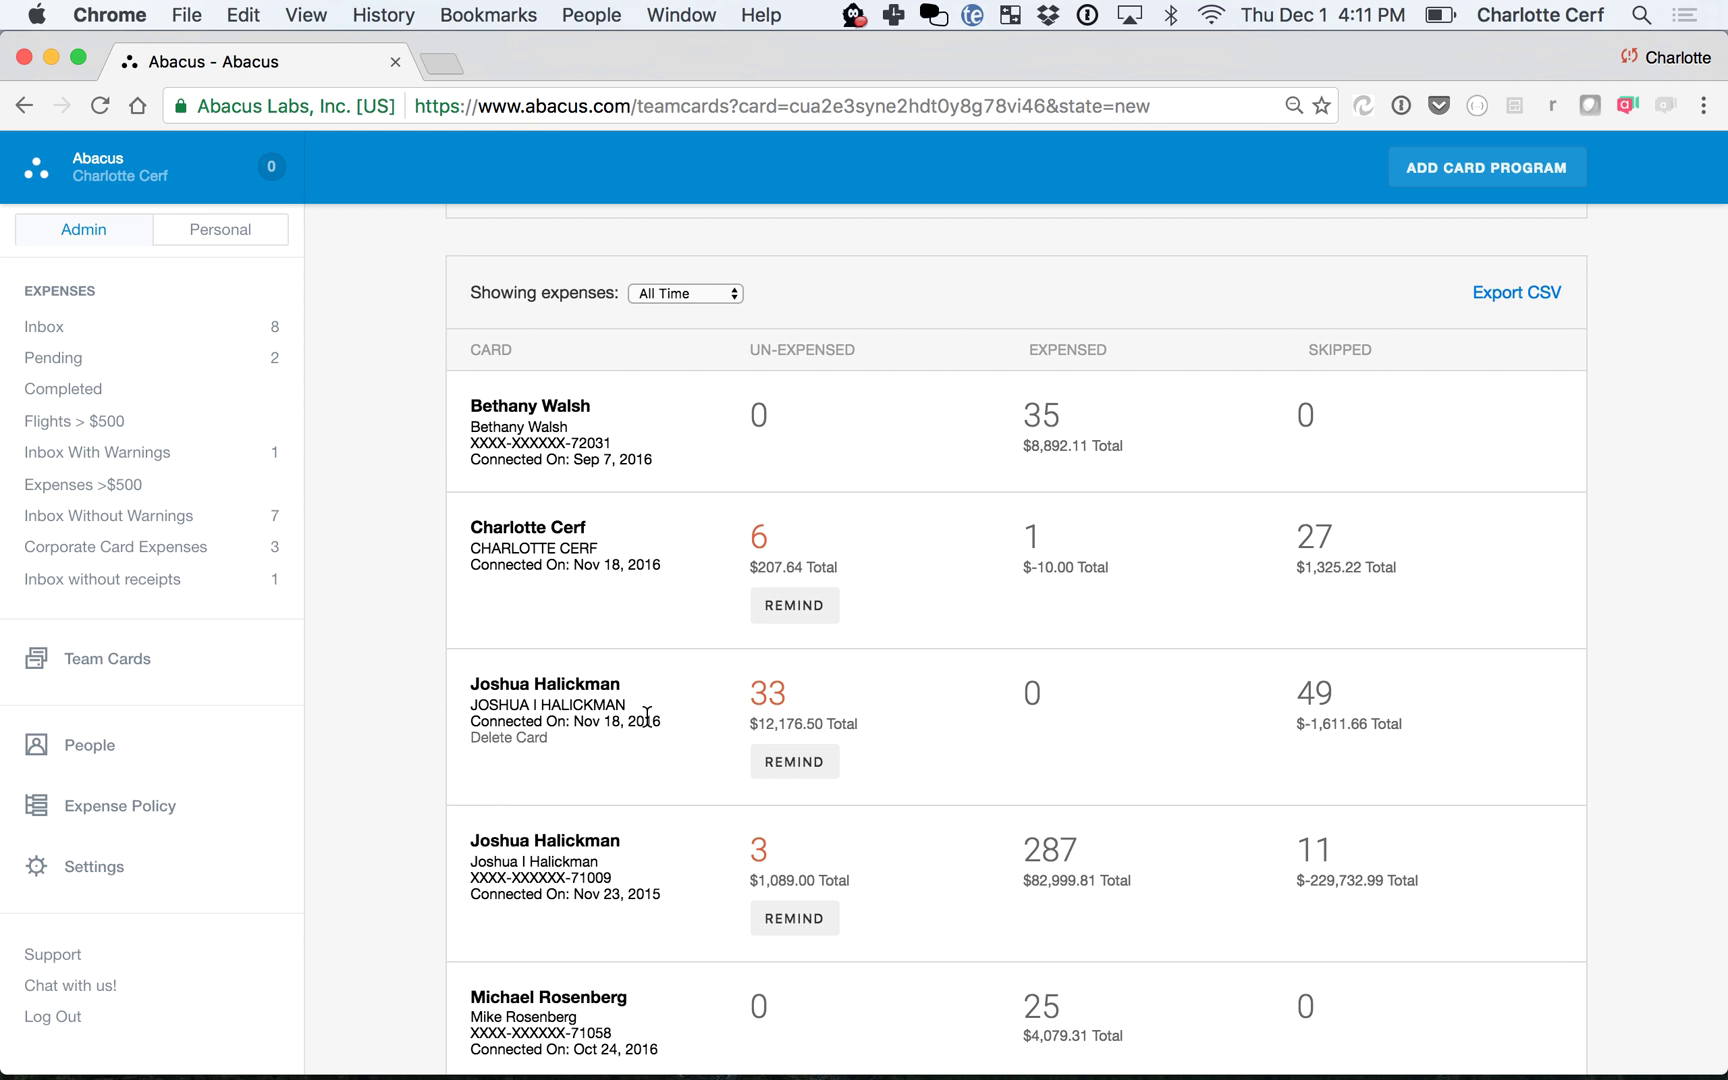
{"action": "scroll", "coordinate": [647, 716], "scroll_direction": "down", "scroll_amount": 5}
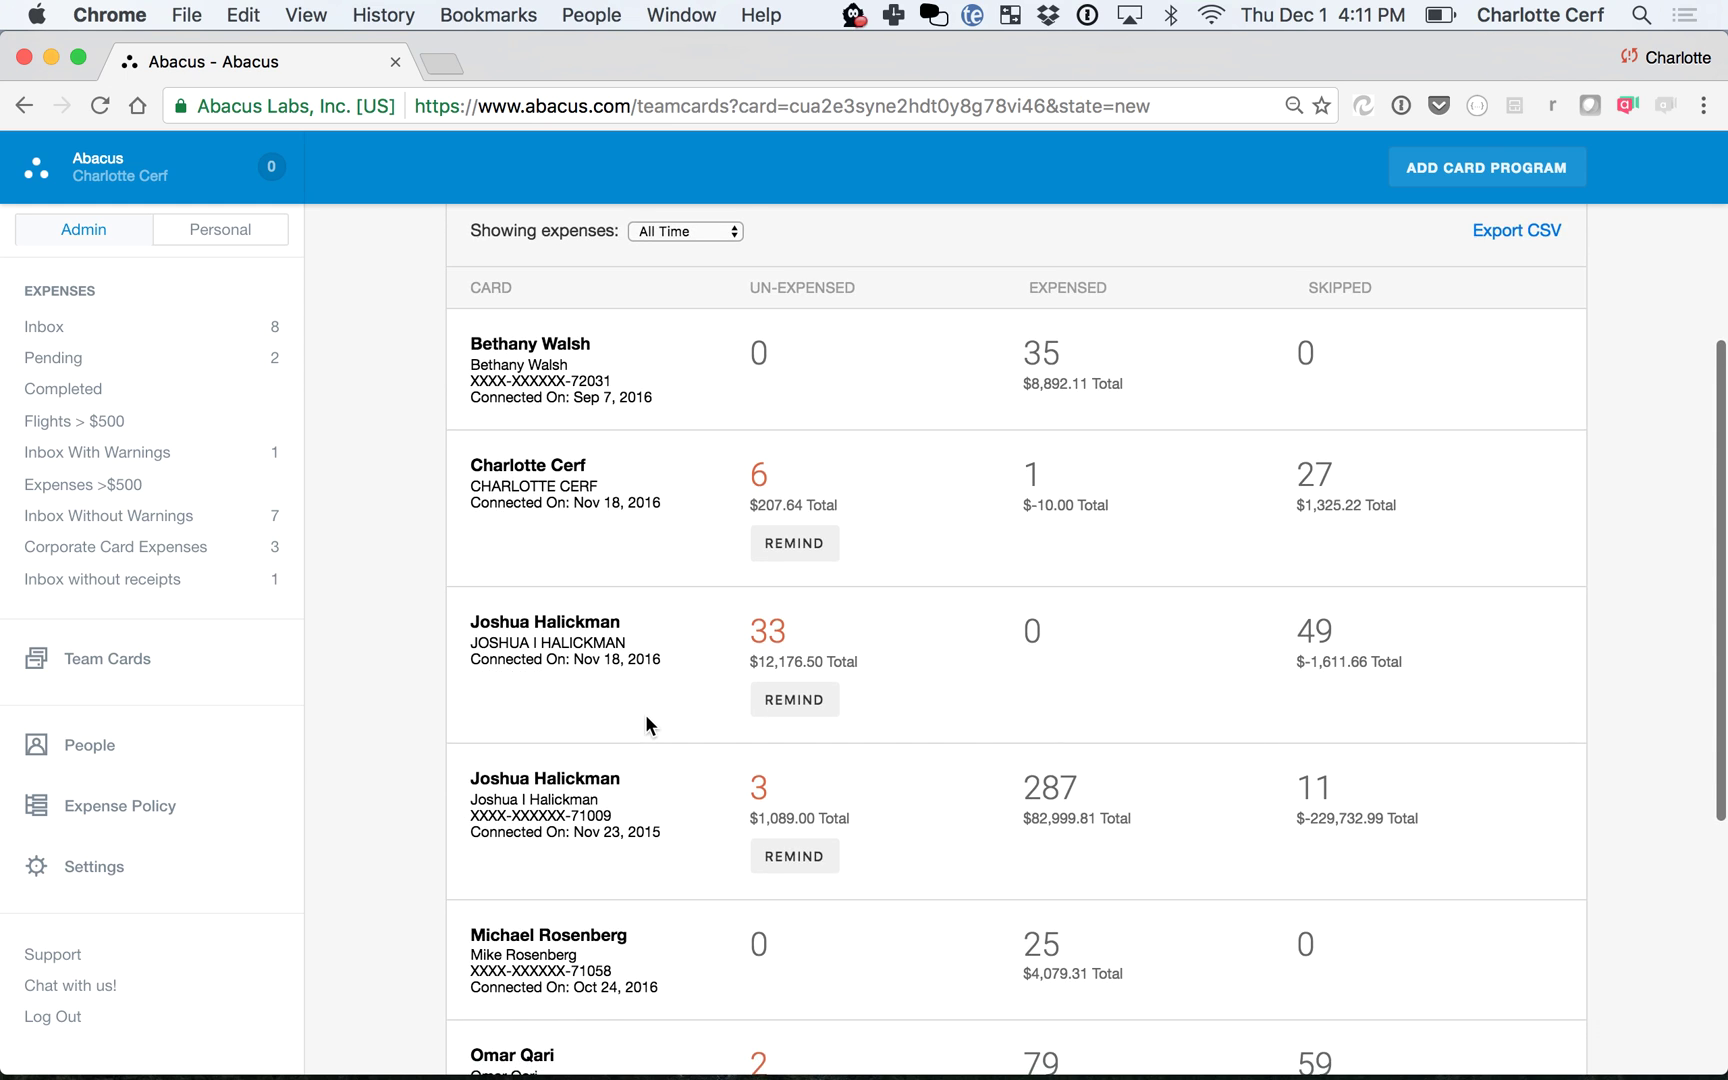
{"action": "left_click", "coordinate": [757, 620]}
{"action": "mouse_move", "coordinate": [695, 634]}
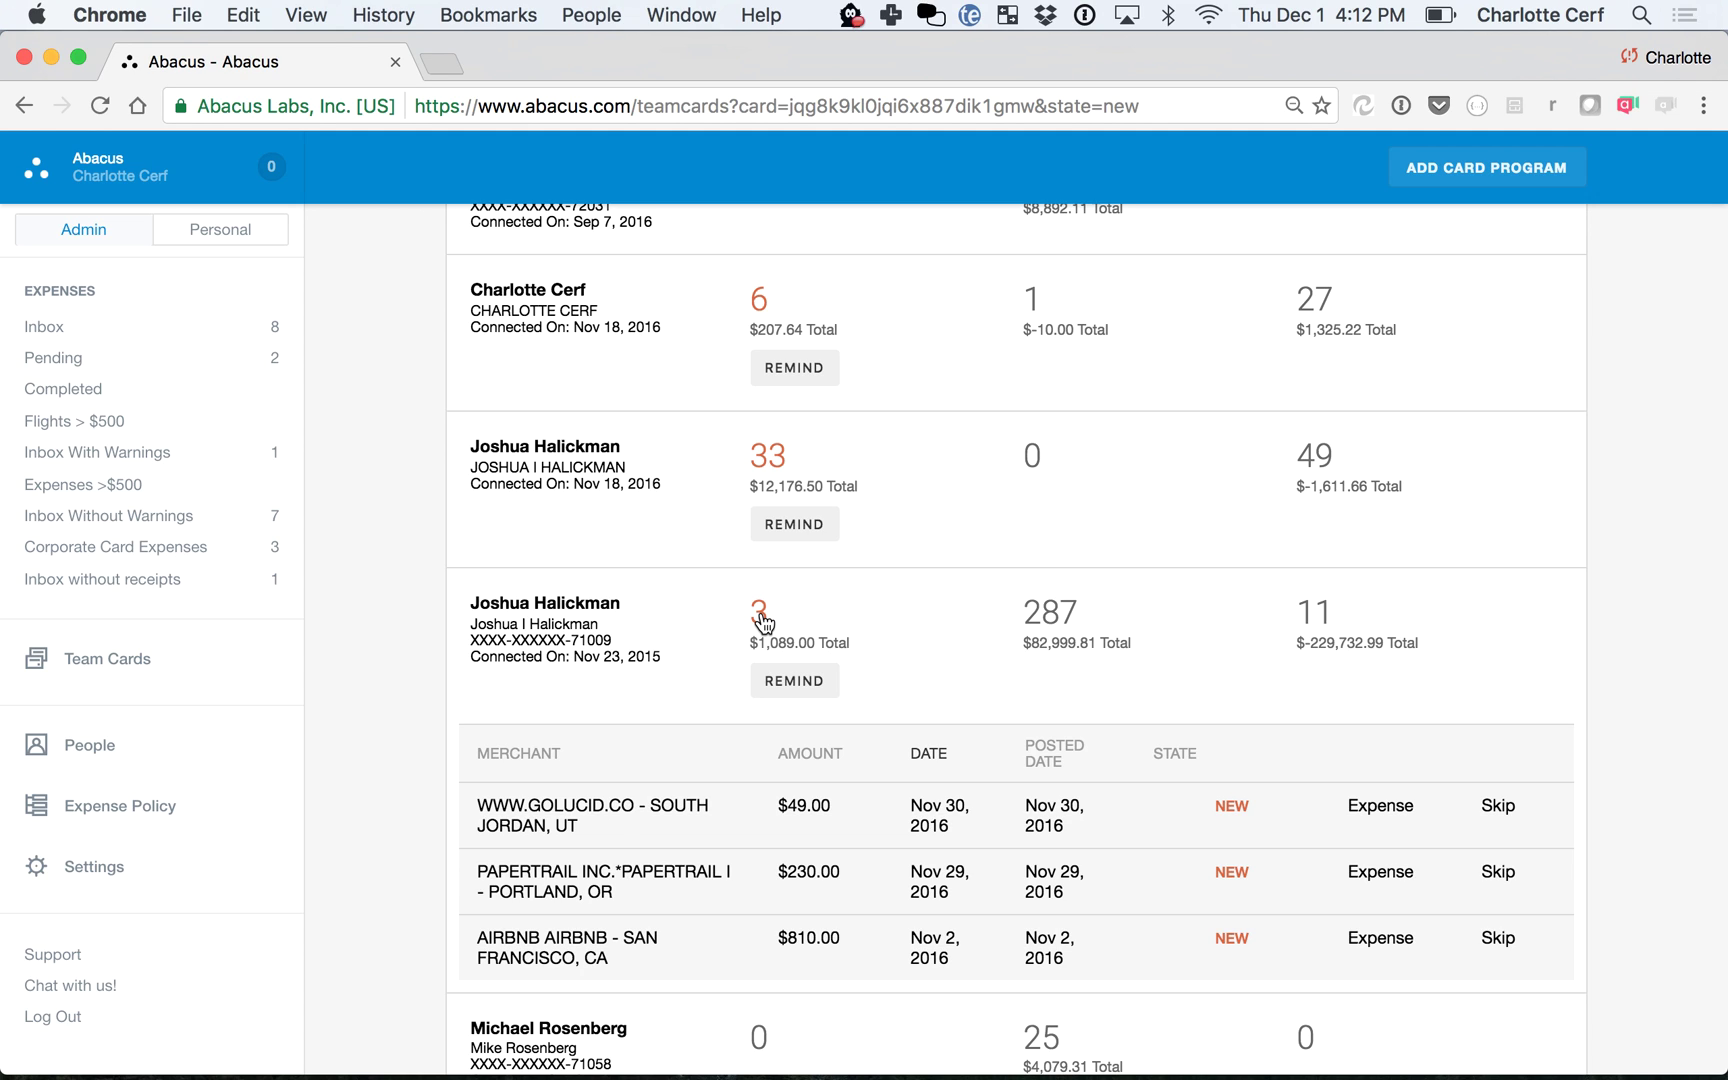
{"action": "left_click", "coordinate": [765, 457]}
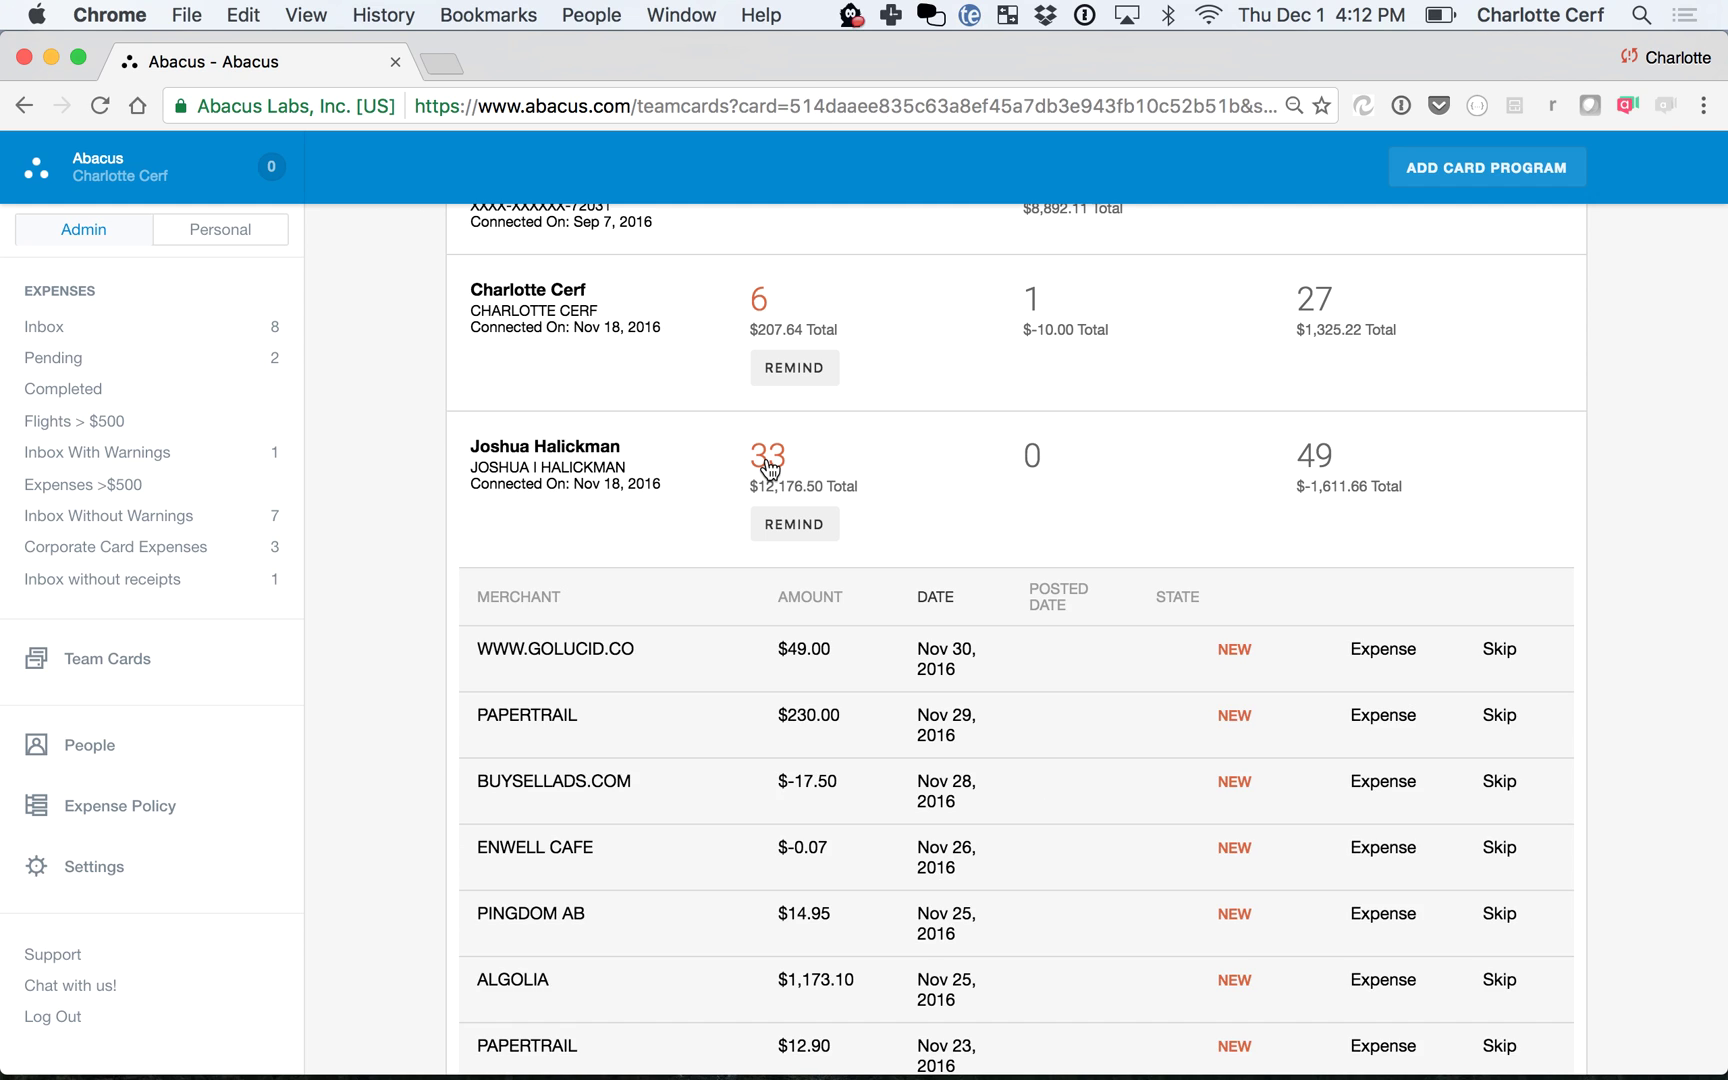
- Skip the four Nov 1, 2016 transactions on the new card: NPM, INC., IMGIX, OPSCODE and FSPRG.COM
{"action": "scroll", "coordinate": [698, 975], "scroll_direction": "down", "scroll_amount": 2}
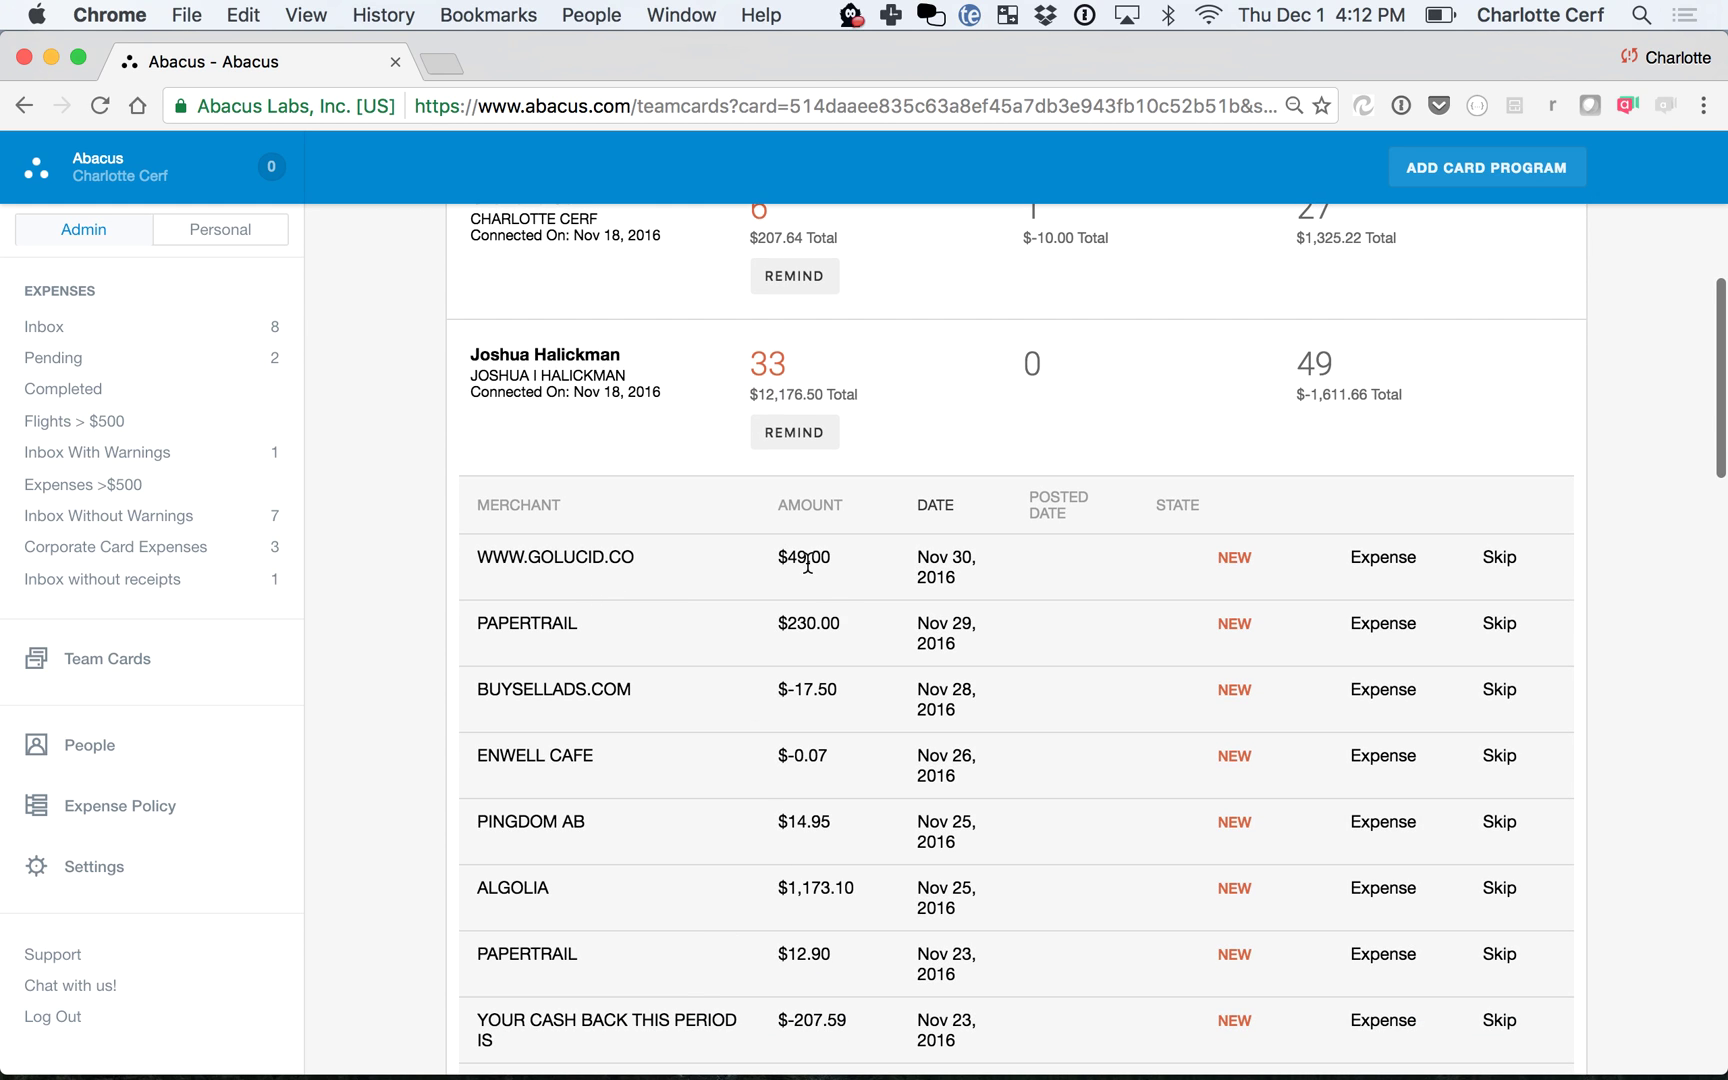
{"action": "scroll", "coordinate": [821, 629], "scroll_direction": "down", "scroll_amount": 7}
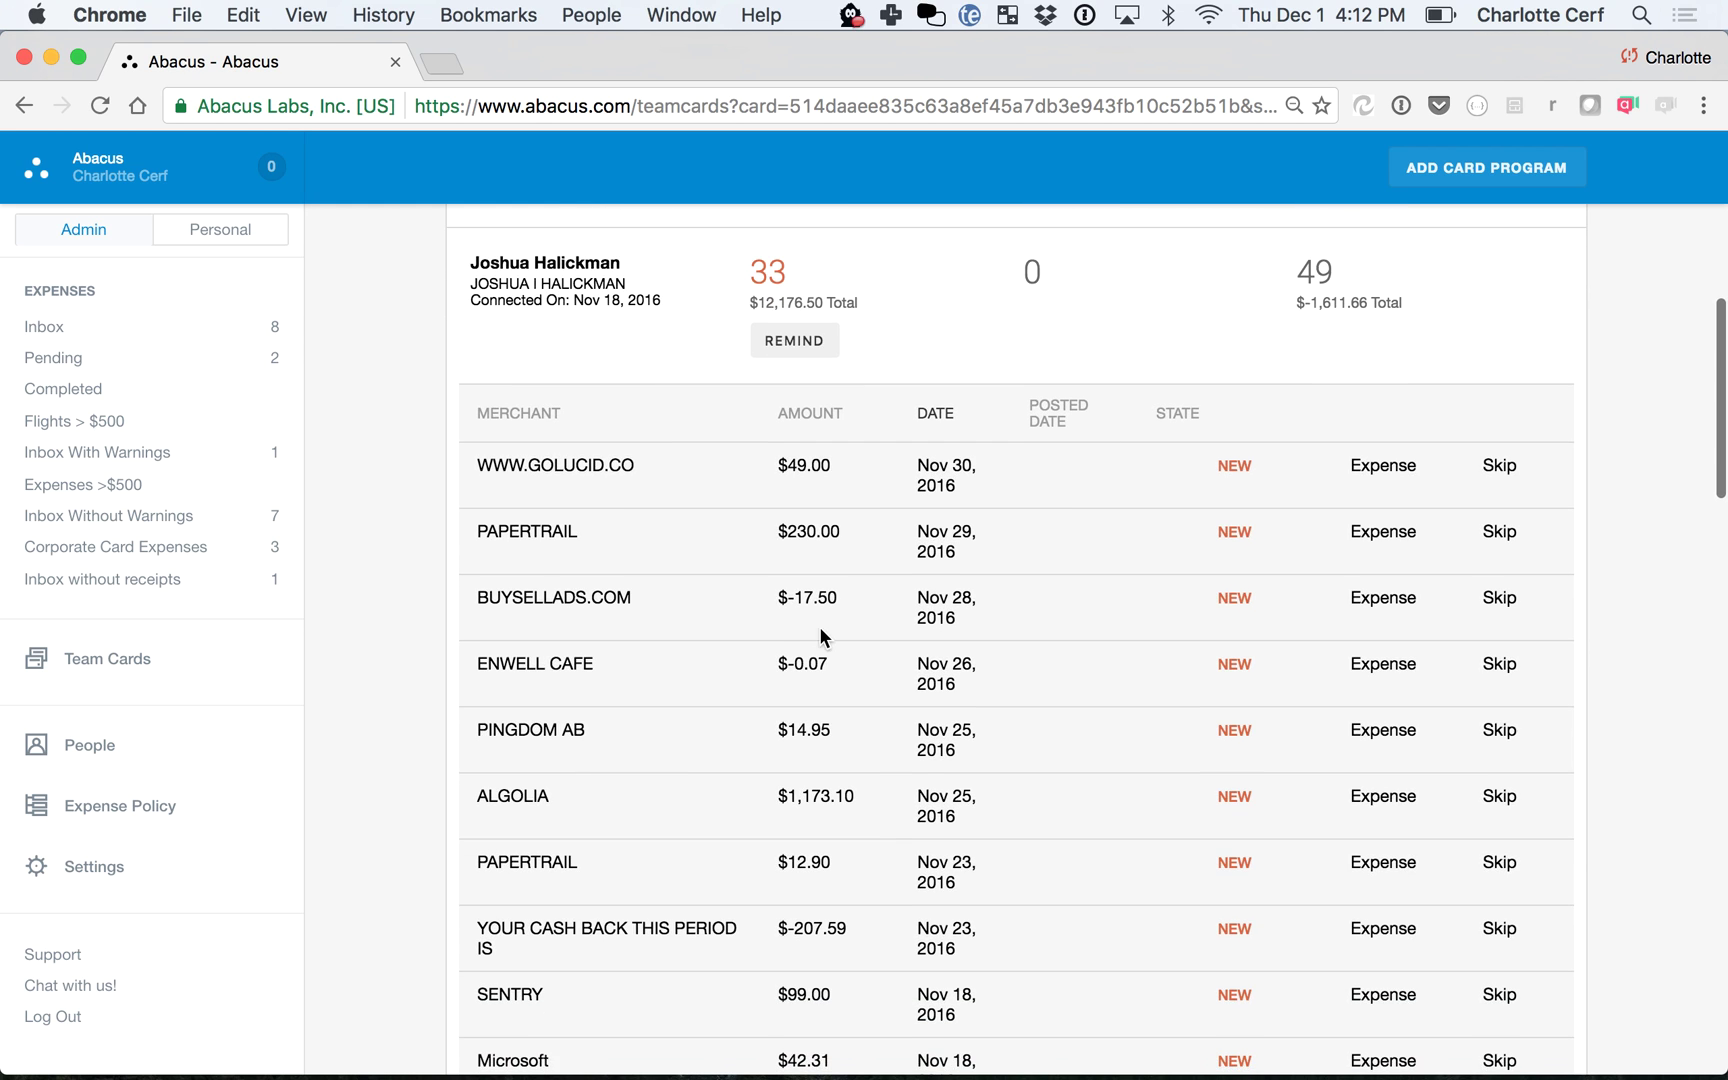
{"action": "scroll", "coordinate": [820, 630], "scroll_direction": "down", "scroll_amount": 9}
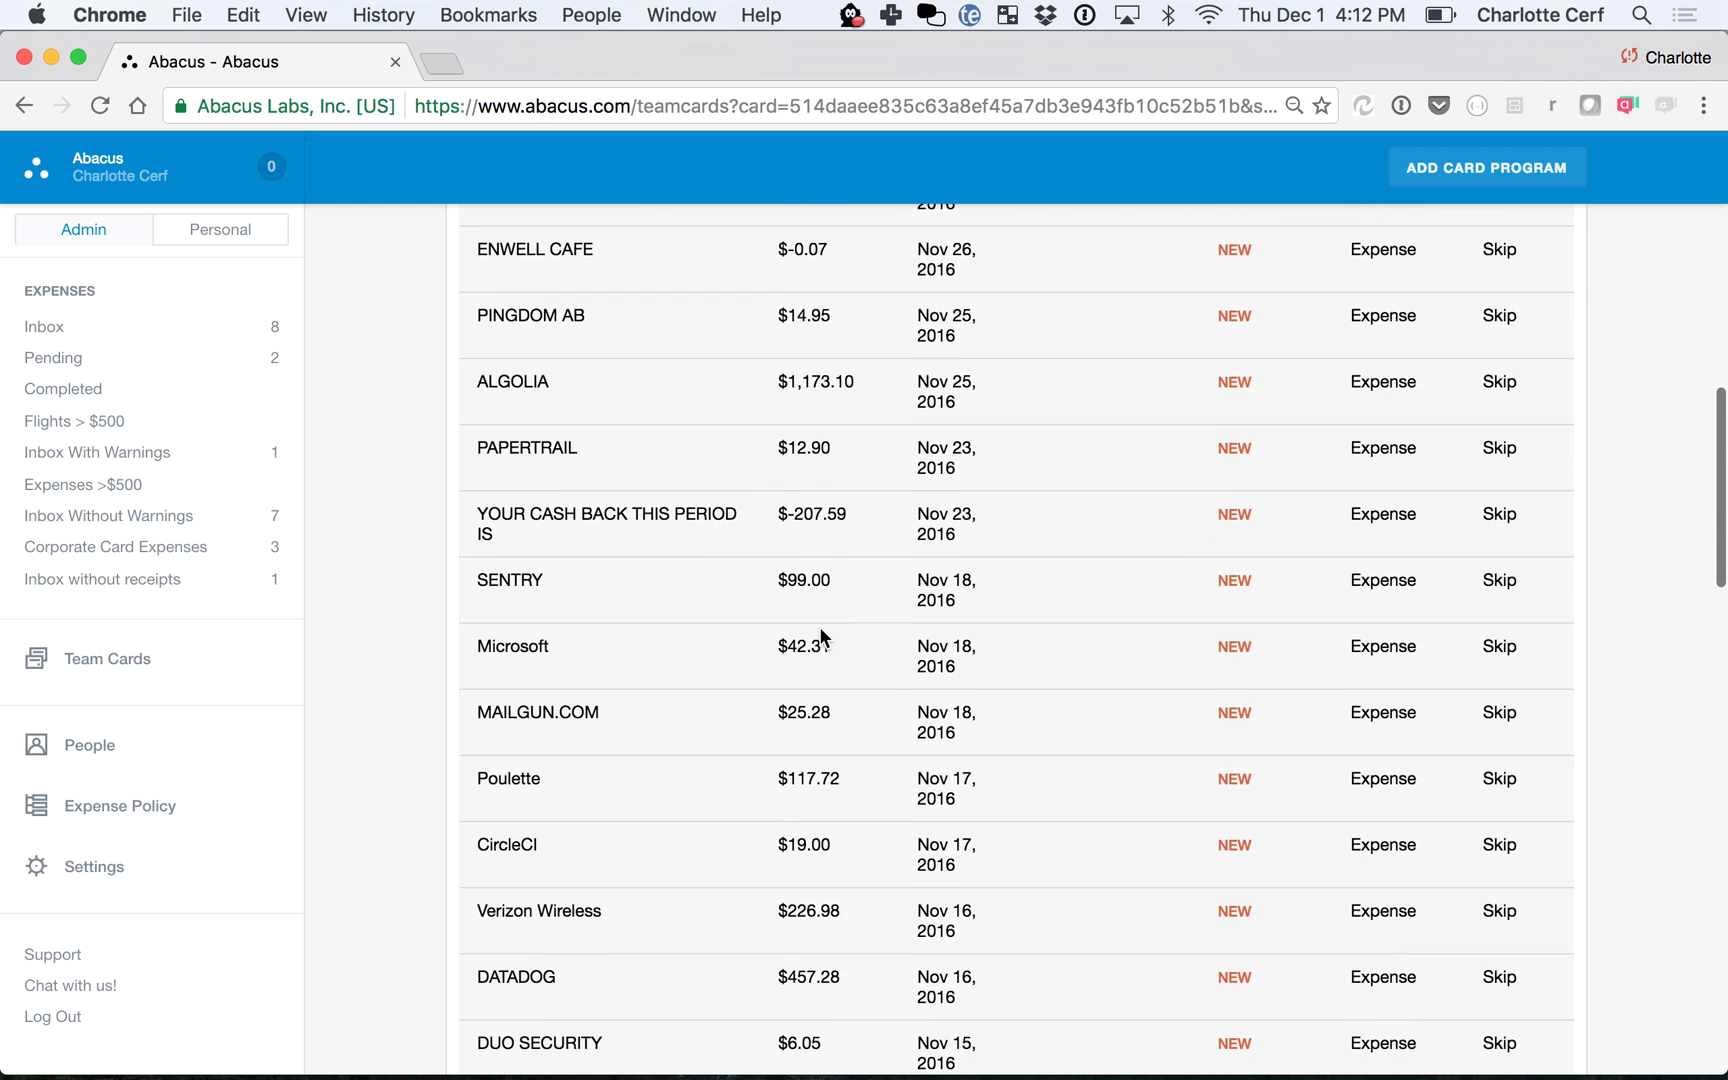
{"action": "scroll", "coordinate": [821, 627], "scroll_direction": "down", "scroll_amount": 10}
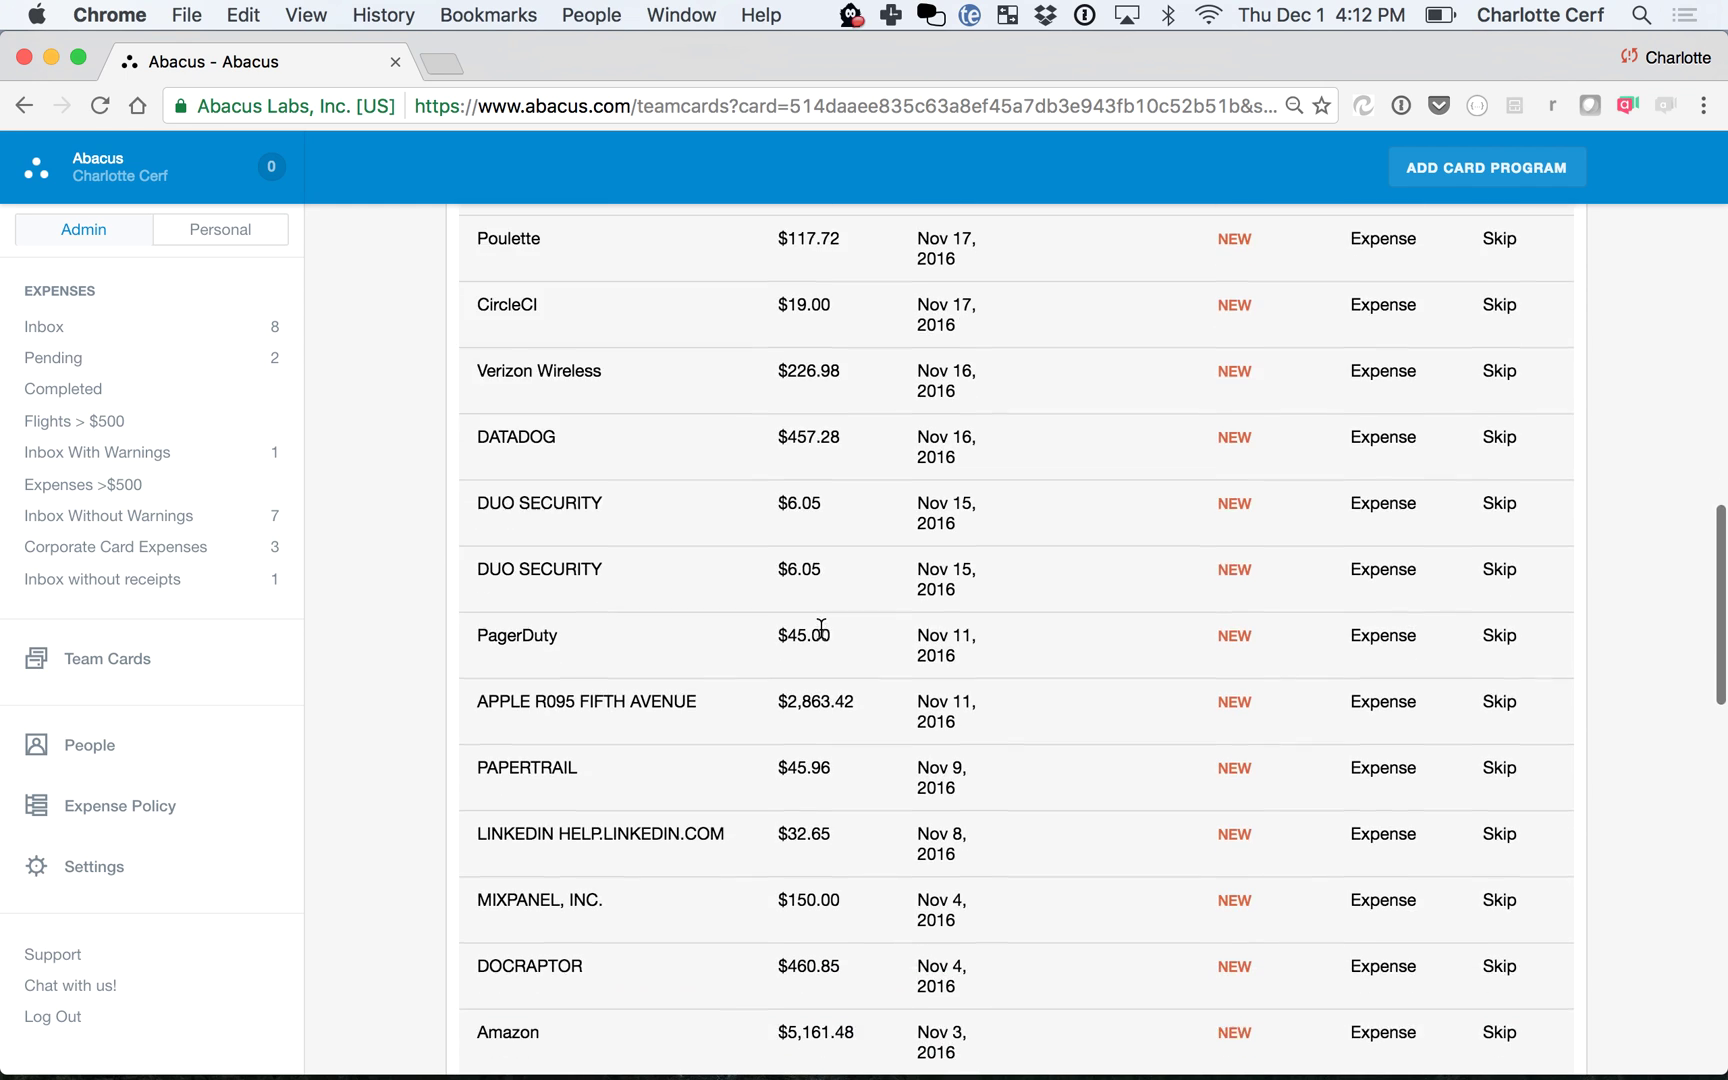
{"action": "scroll", "coordinate": [820, 630], "scroll_direction": "down", "scroll_amount": 5}
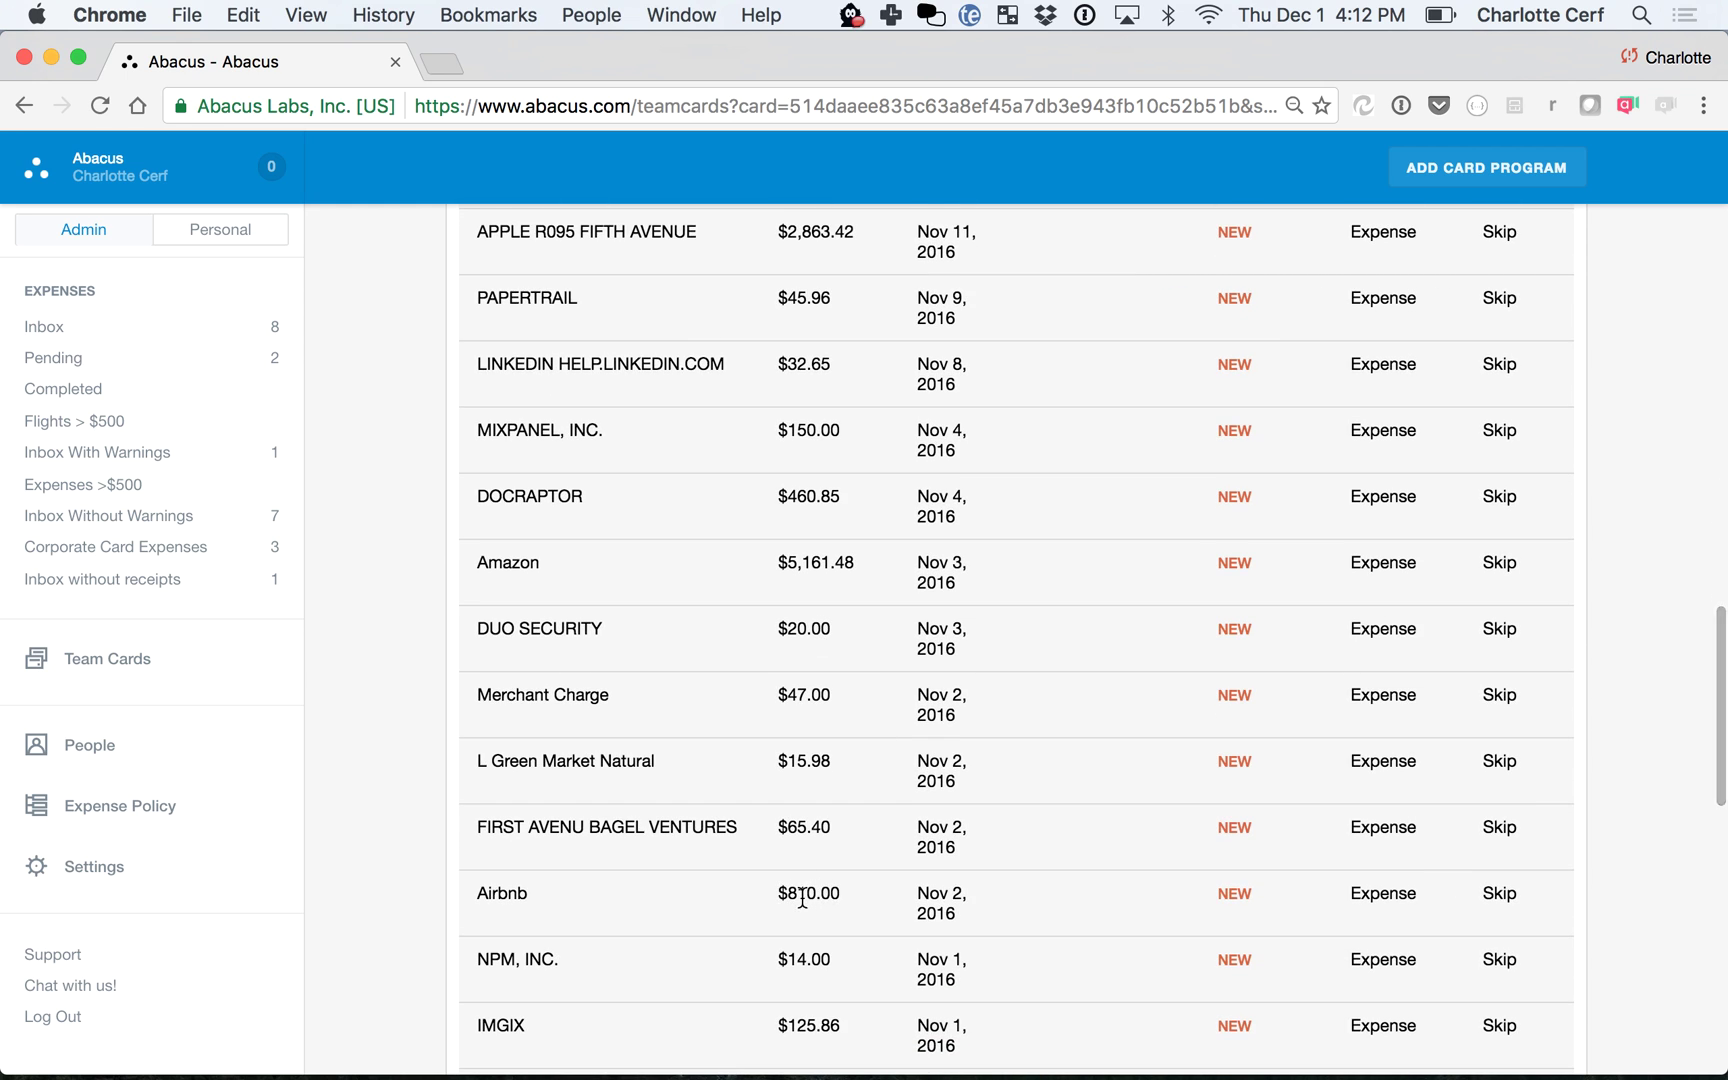
{"action": "scroll", "coordinate": [800, 895], "scroll_direction": "down", "scroll_amount": 6}
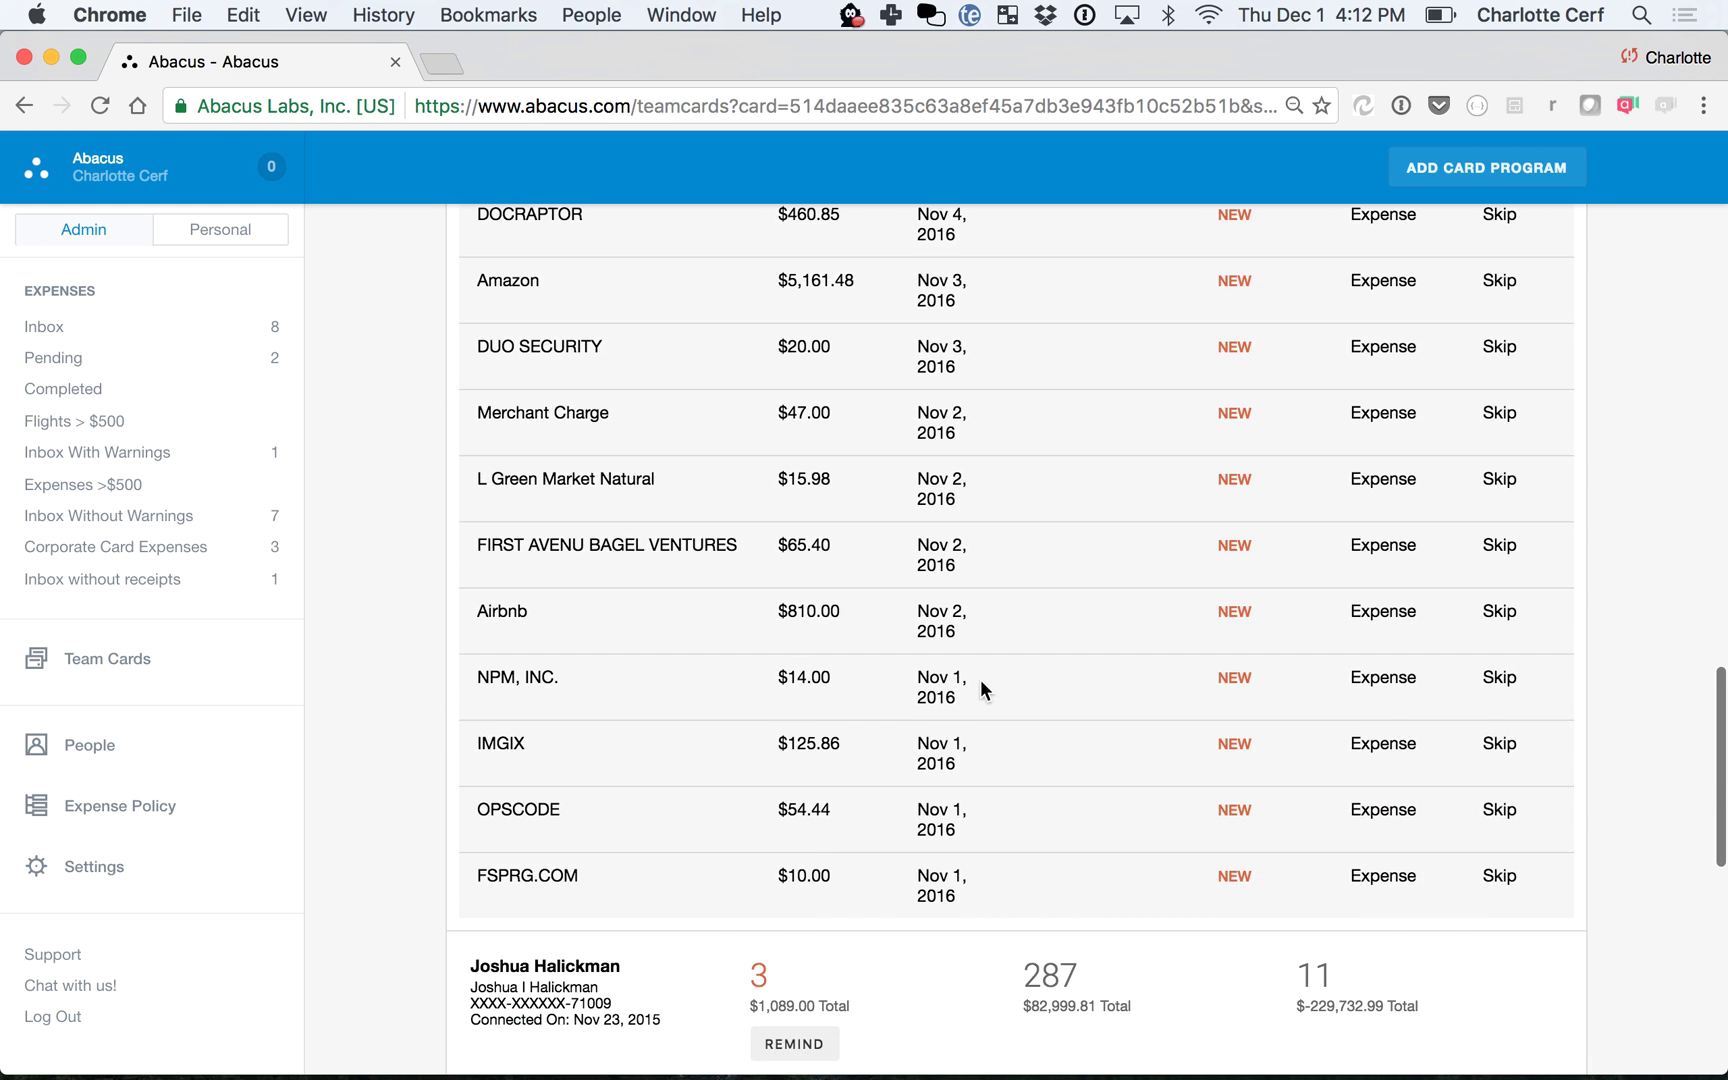
{"action": "left_click", "coordinate": [1499, 679]}
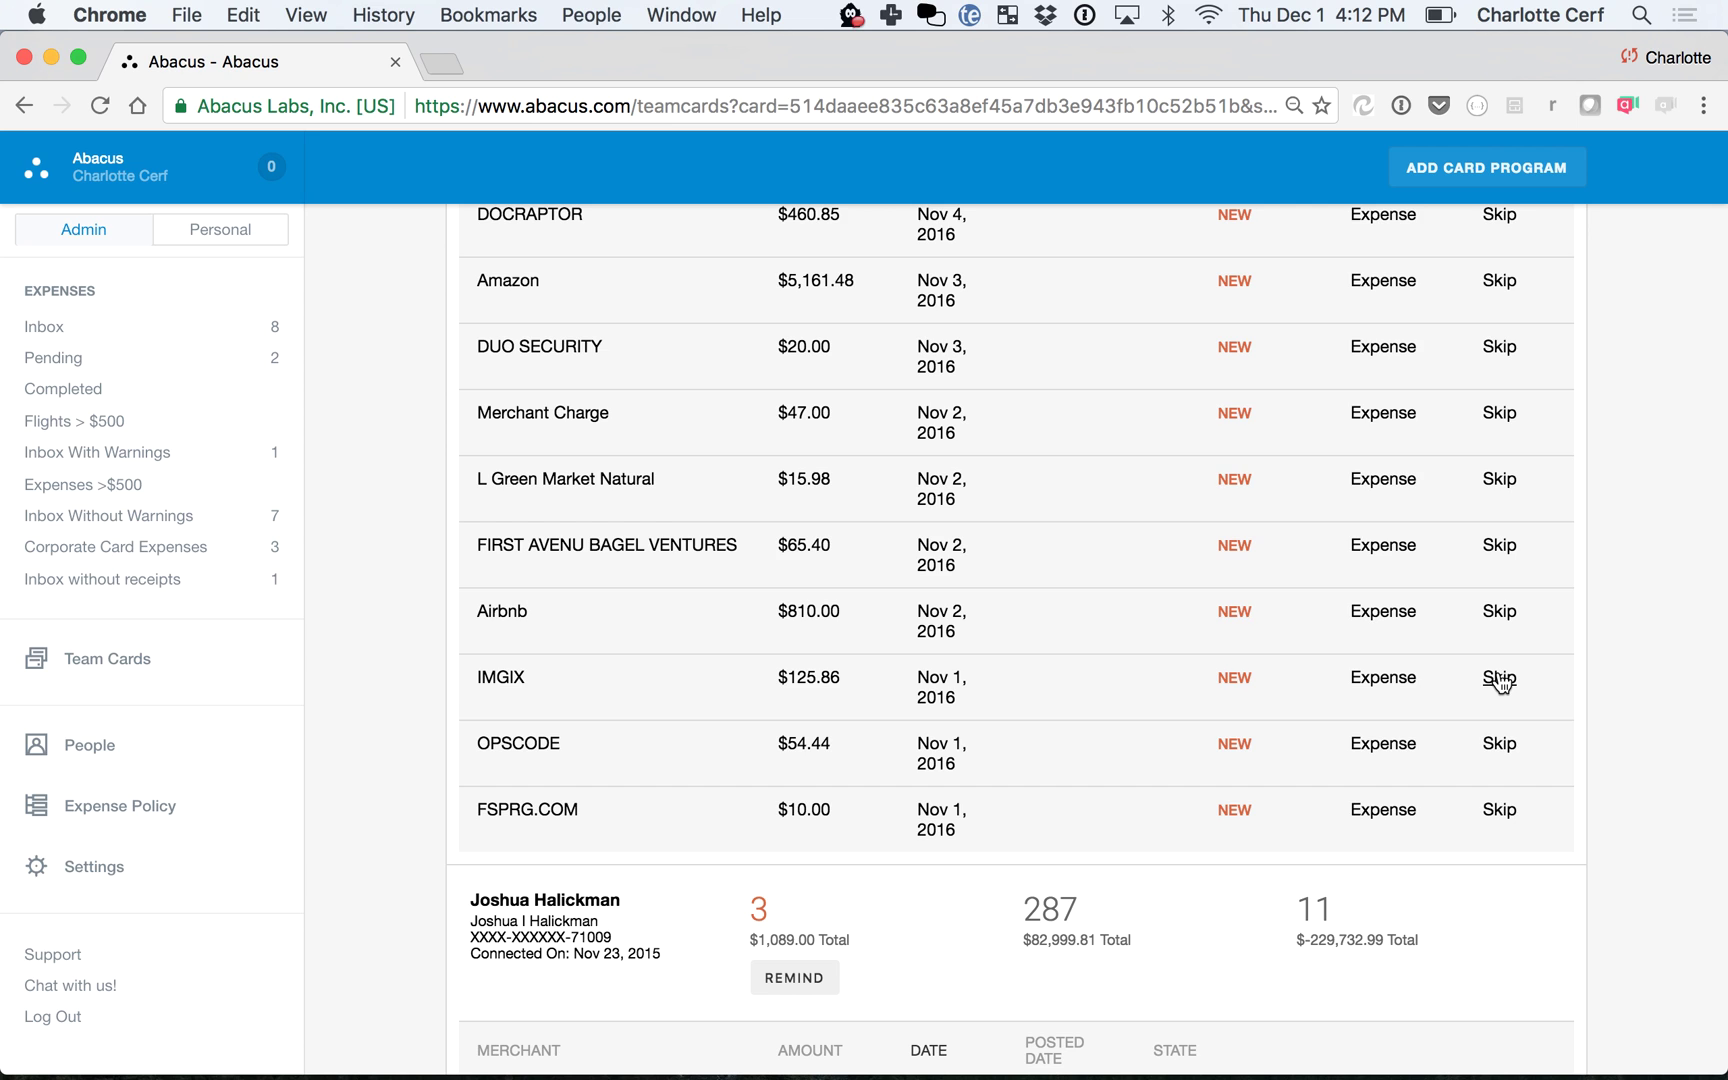
{"action": "left_click", "coordinate": [1499, 679]}
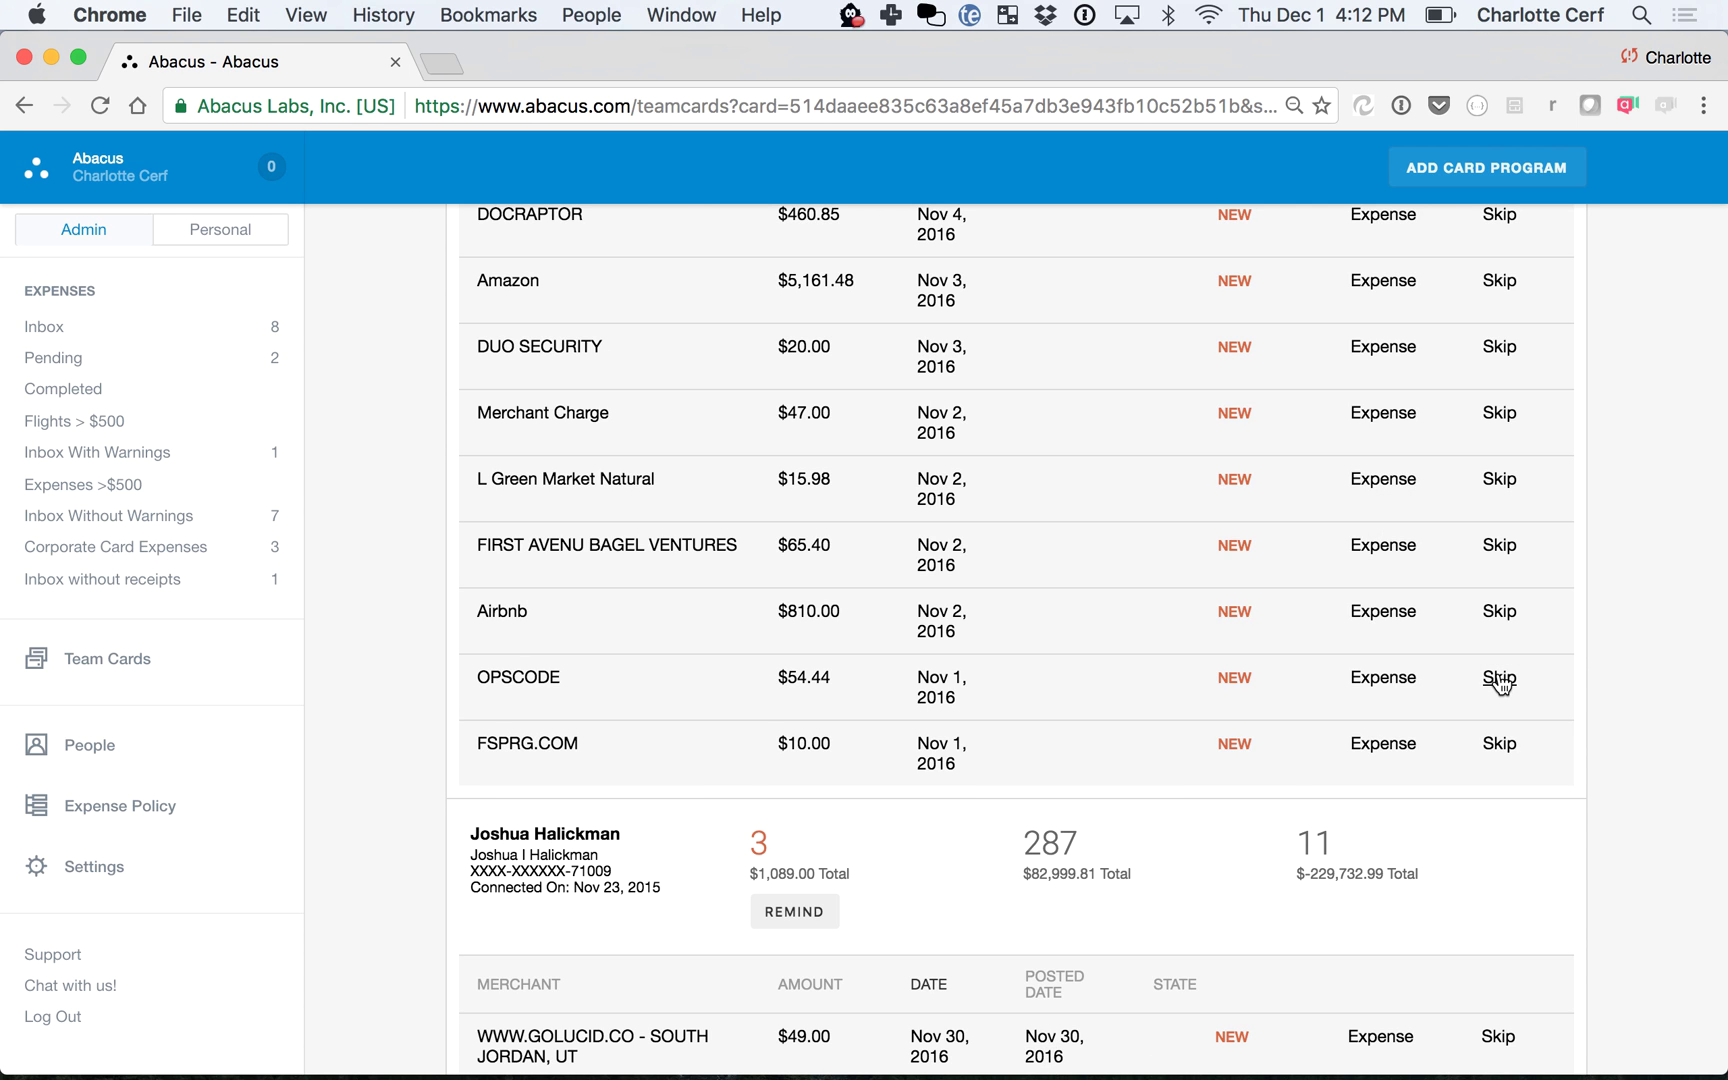
{"action": "left_click", "coordinate": [1499, 679]}
{"action": "left_click", "coordinate": [1499, 679]}
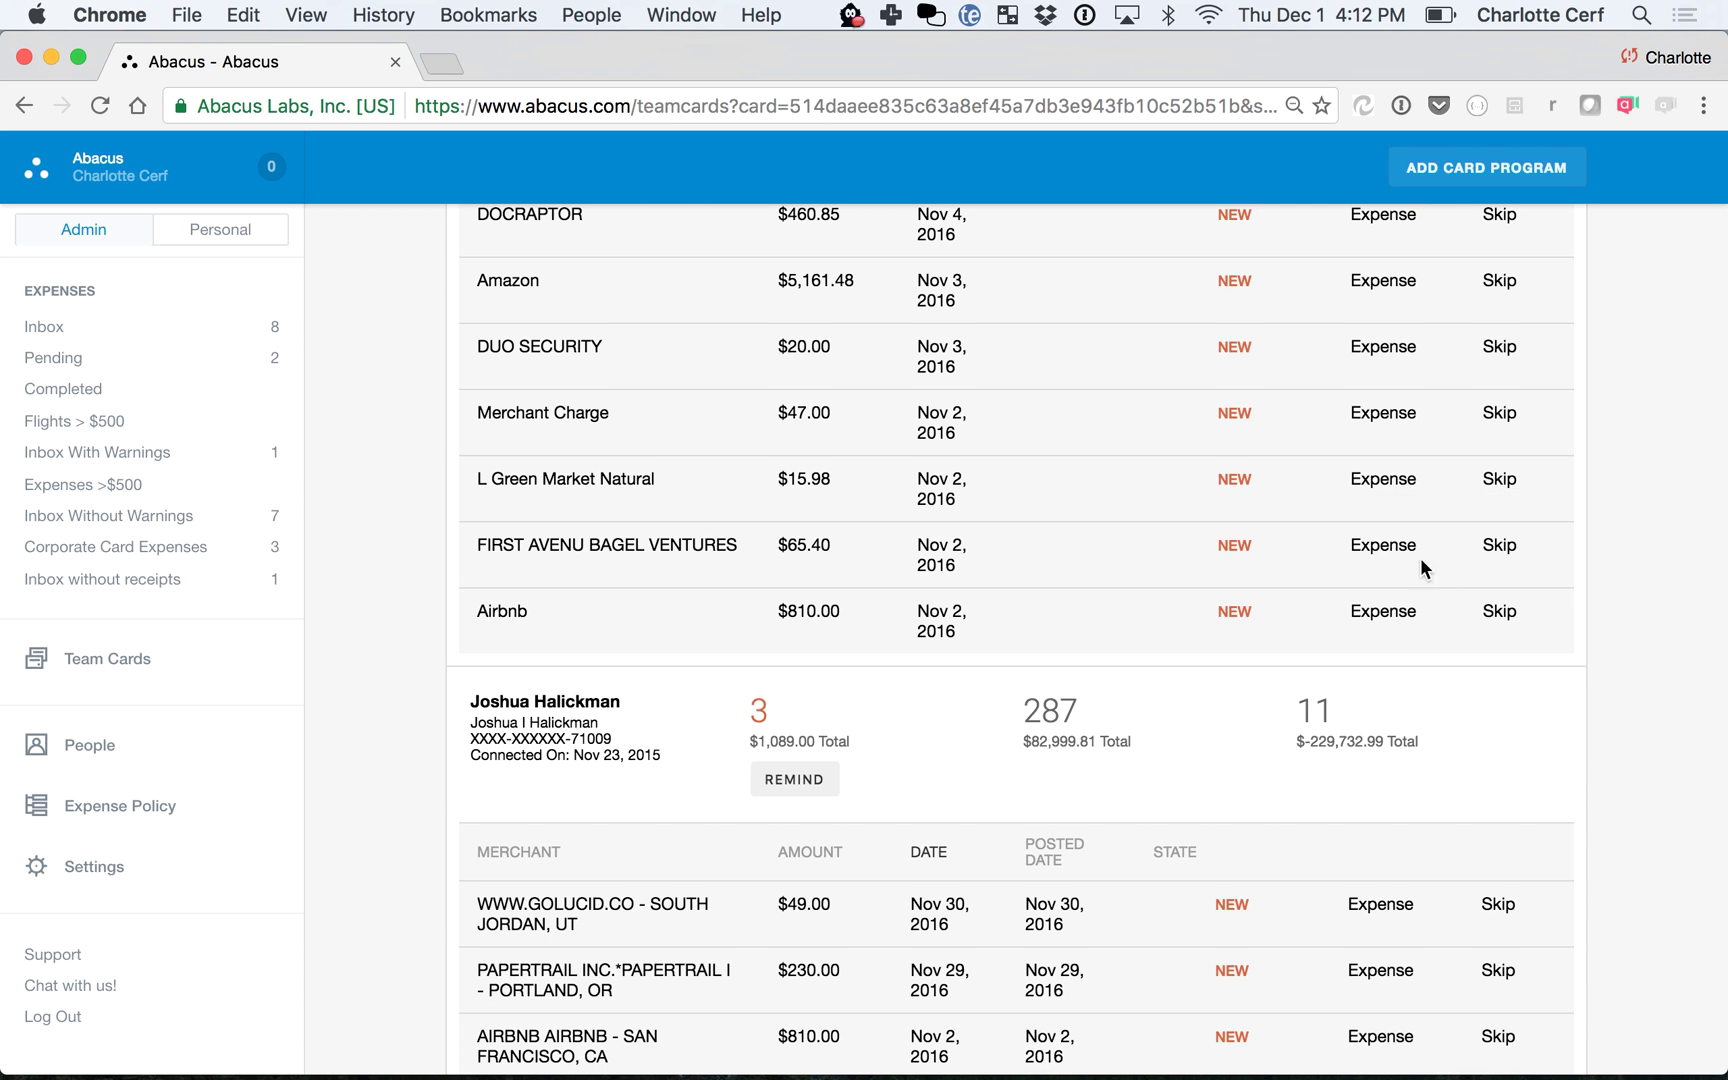
- Skip every transaction on the new card from BUYSELLADS.COM (Nov 28) down through FIRST AVENU BAGEL VENTURES (Nov 2)
{"action": "scroll", "coordinate": [1402, 519], "scroll_direction": "up", "scroll_amount": 15}
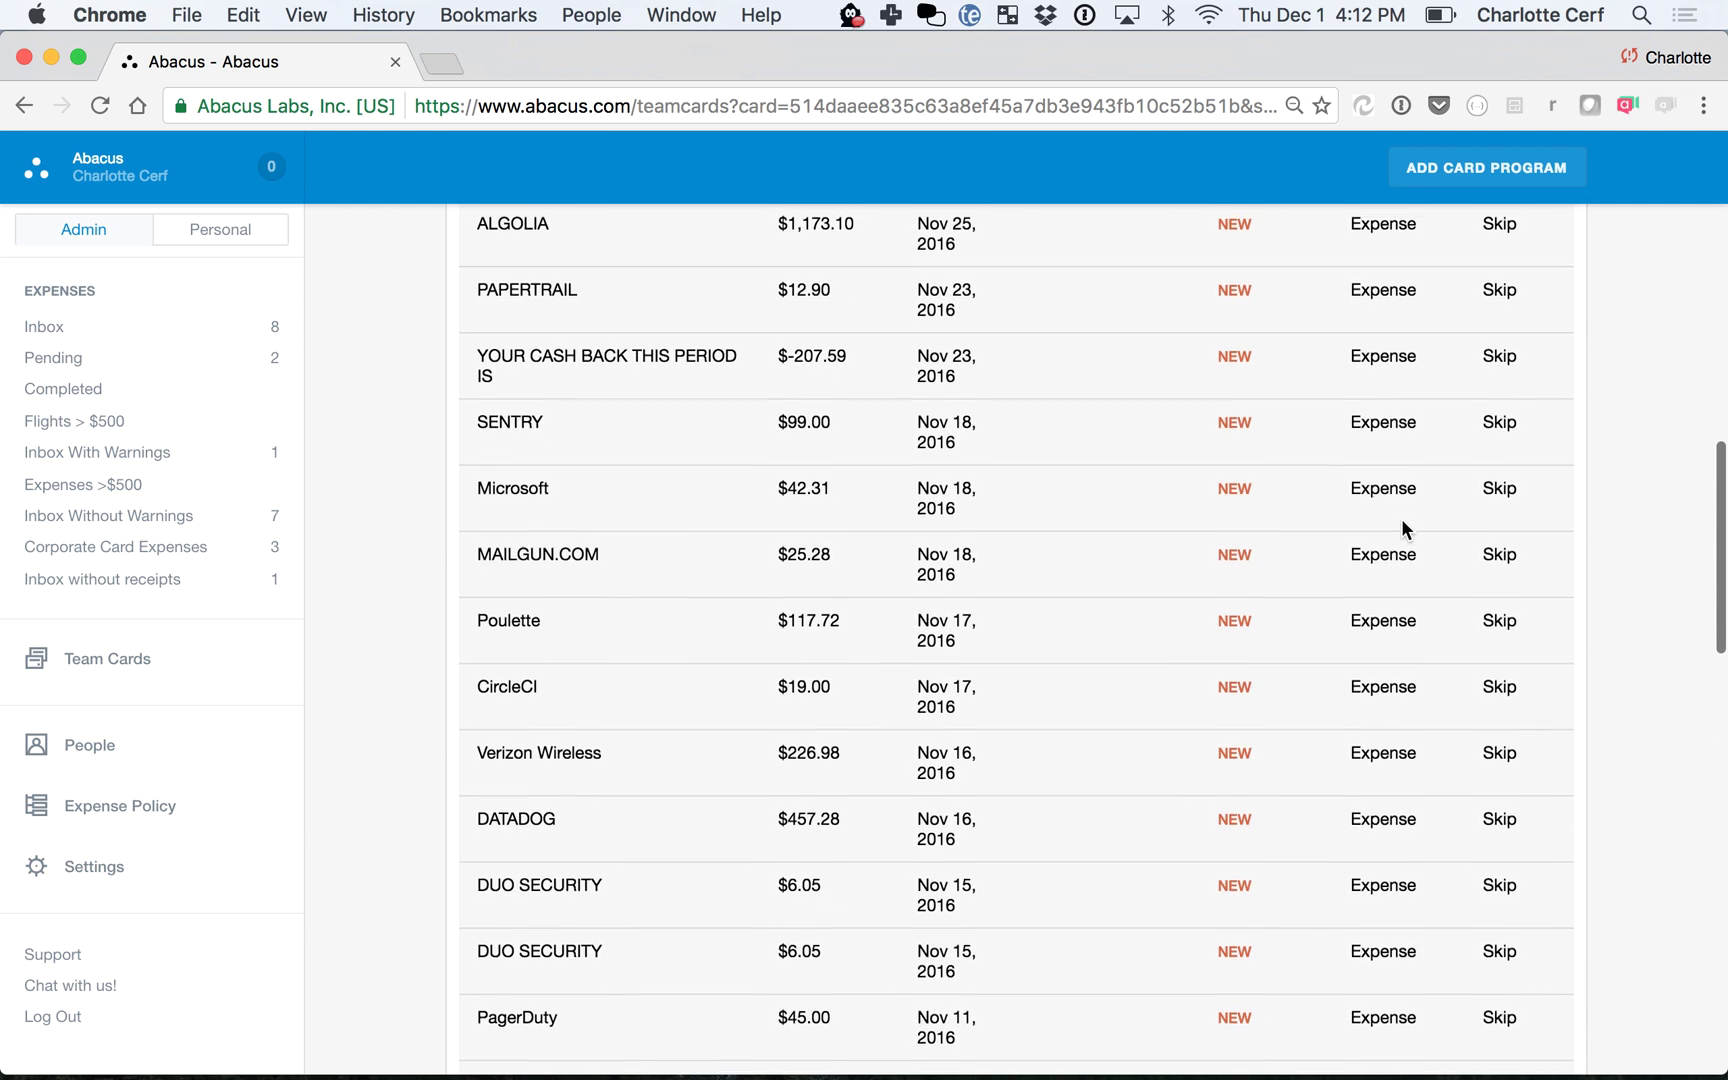
{"action": "scroll", "coordinate": [1401, 518], "scroll_direction": "up", "scroll_amount": 5}
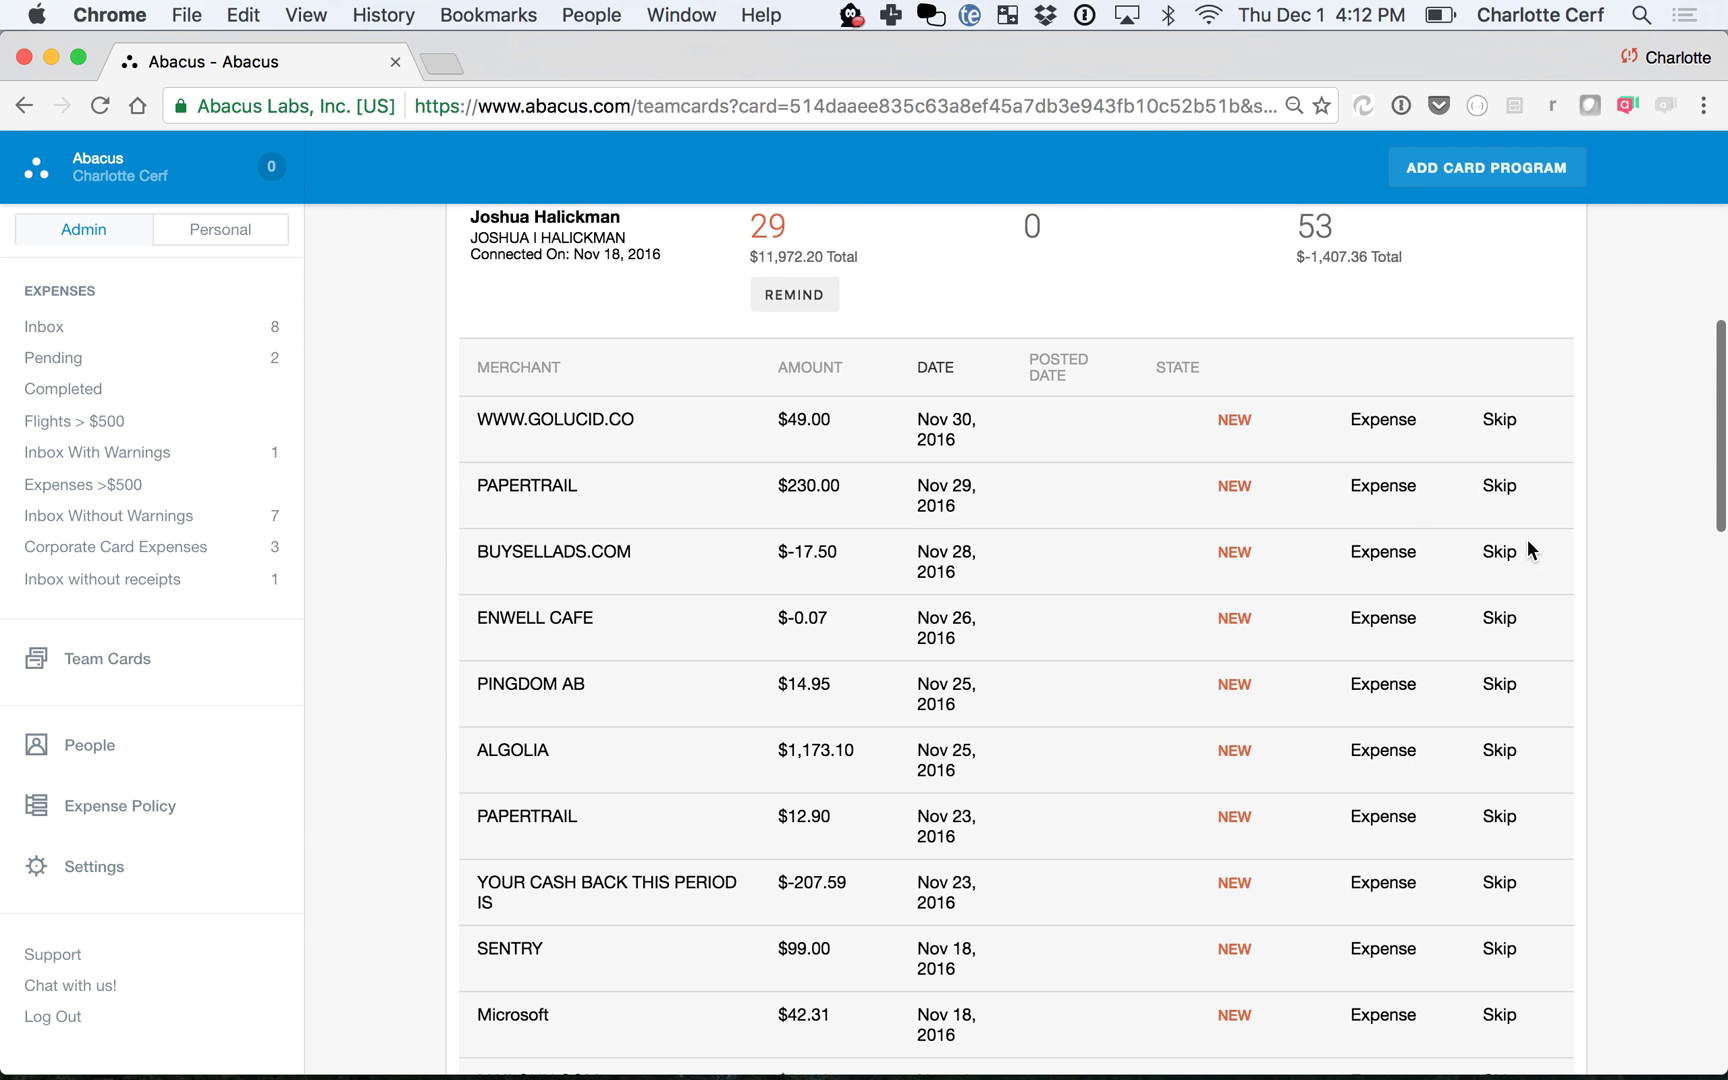
{"action": "left_click", "coordinate": [1500, 555]}
{"action": "left_click", "coordinate": [1500, 555]}
{"action": "left_click", "coordinate": [1500, 556]}
{"action": "left_click", "coordinate": [1500, 556]}
{"action": "left_click", "coordinate": [1500, 556]}
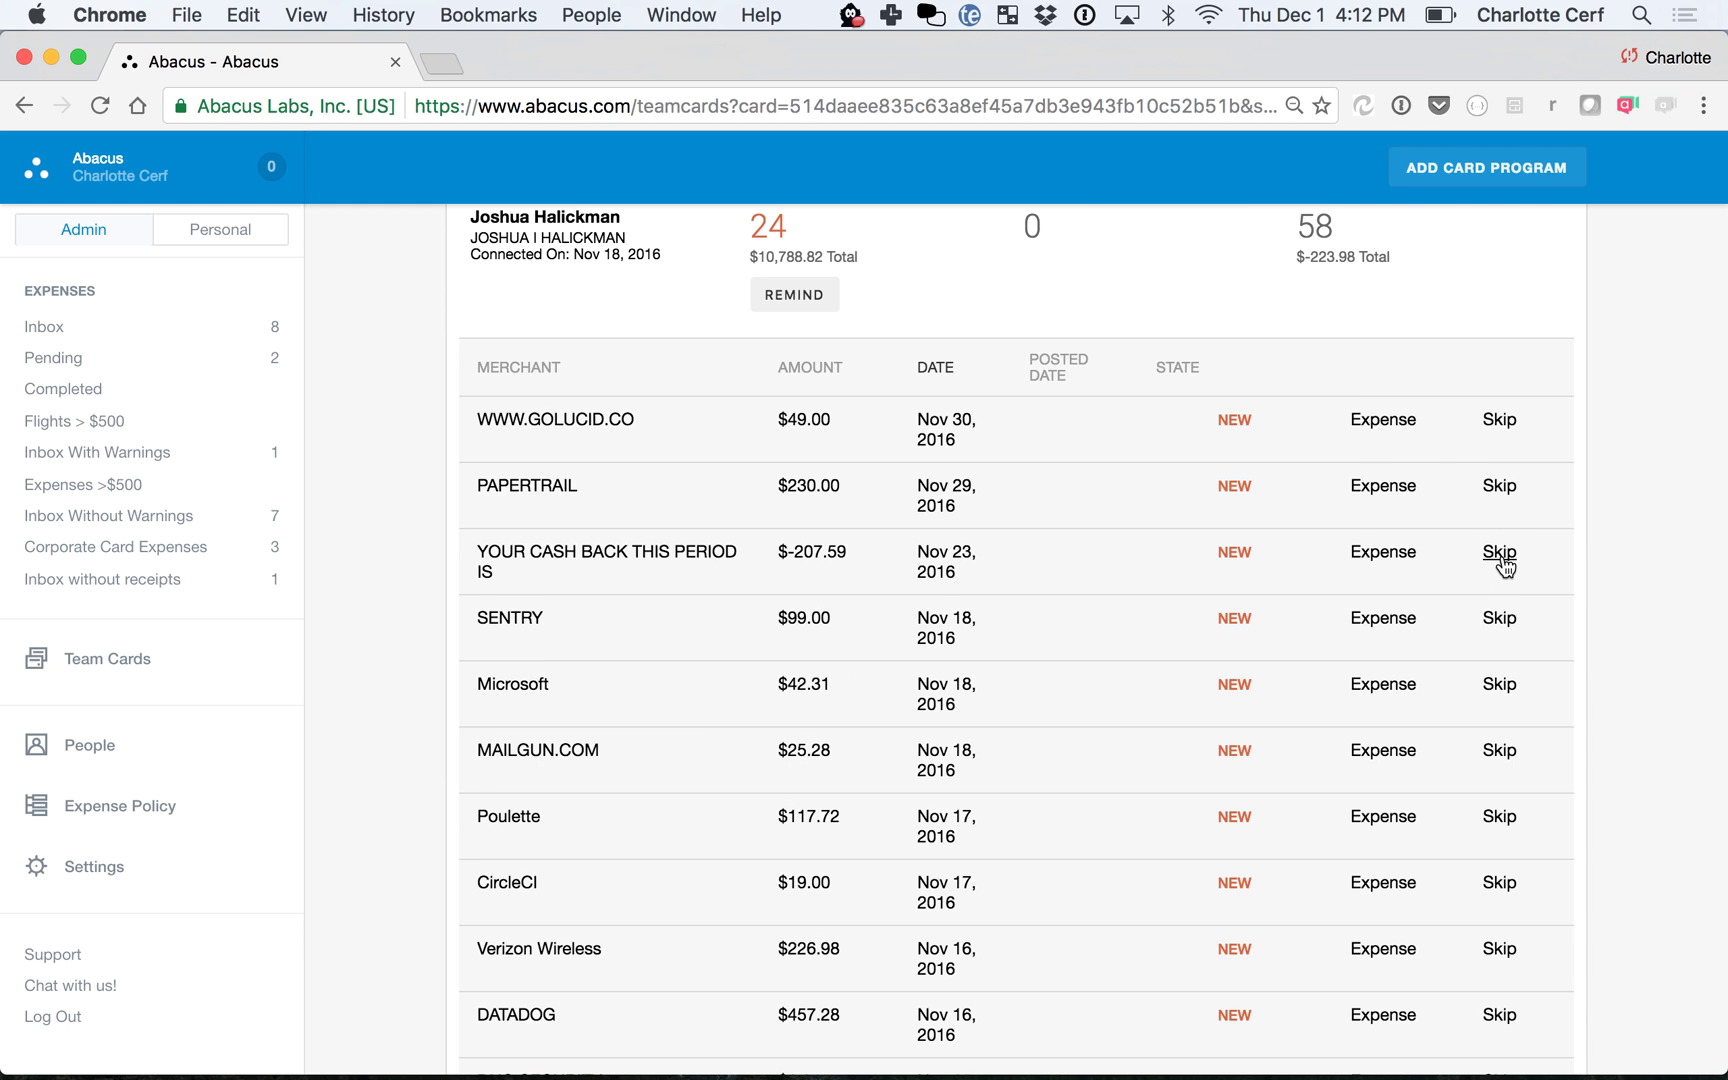
{"action": "left_click", "coordinate": [1500, 556]}
{"action": "left_click", "coordinate": [1500, 556]}
{"action": "left_click", "coordinate": [1500, 556]}
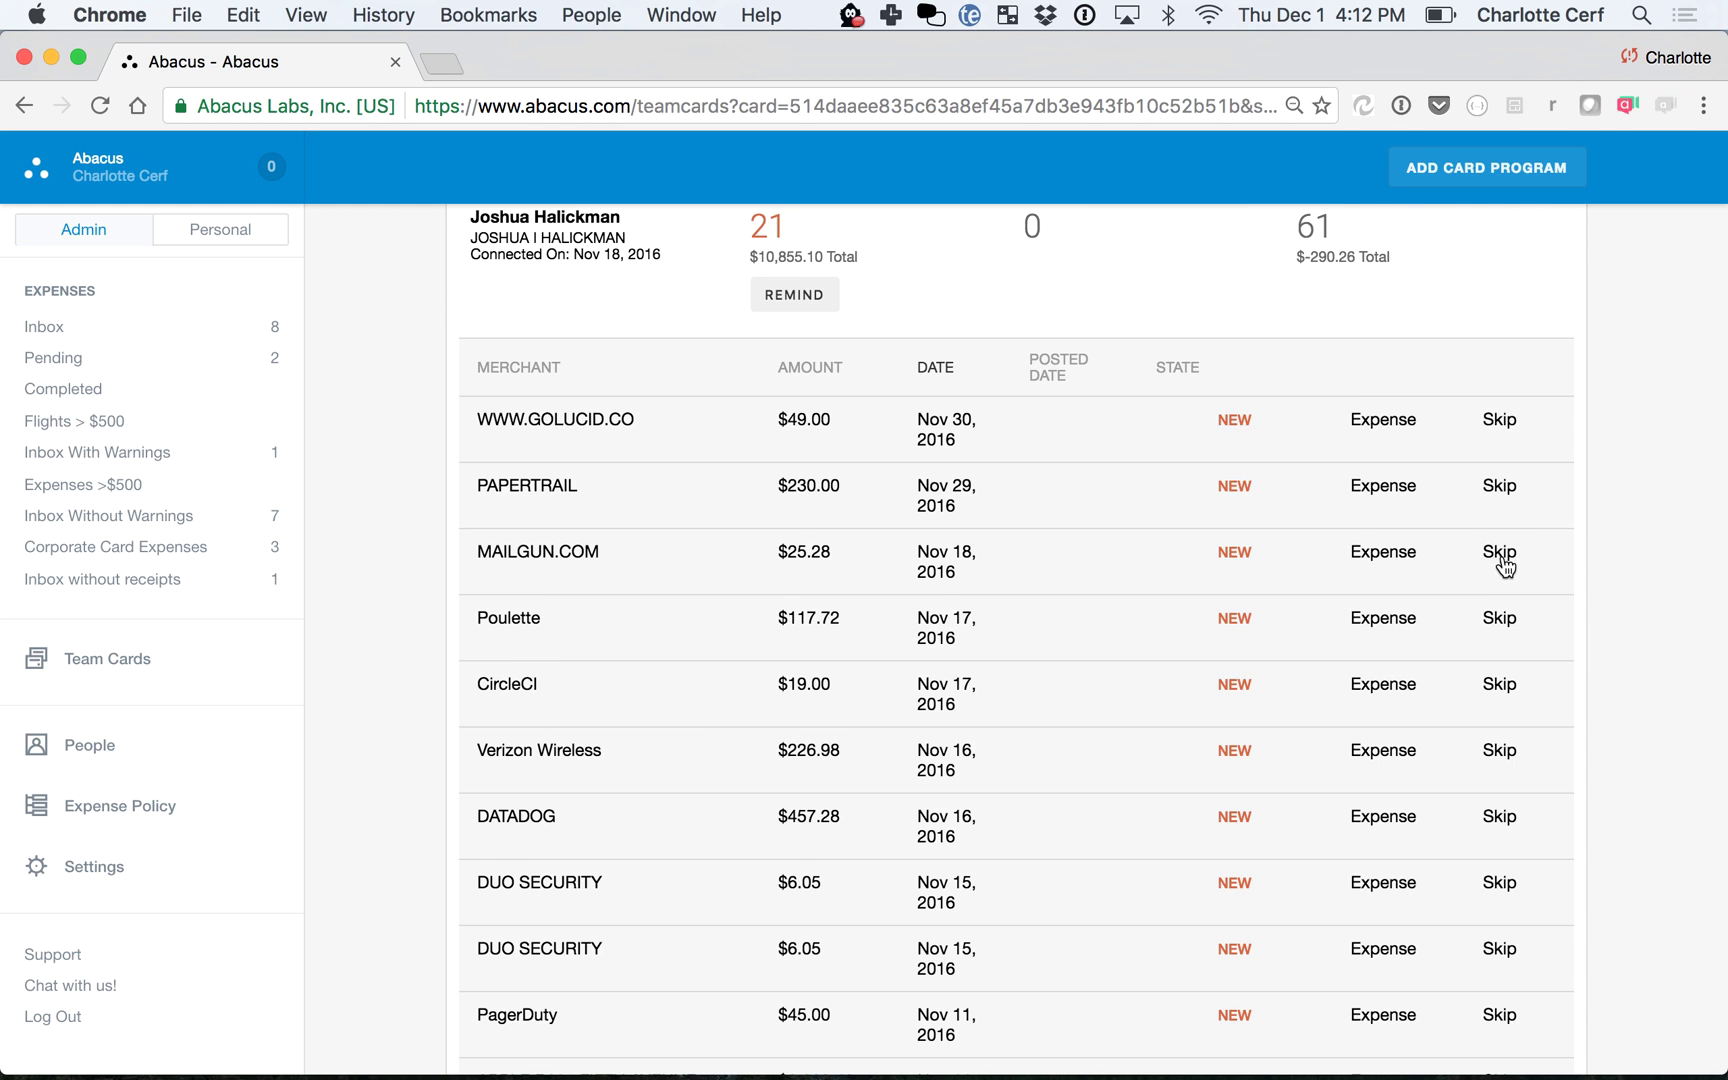
{"action": "left_click", "coordinate": [1500, 556]}
{"action": "left_click", "coordinate": [1500, 556]}
{"action": "left_click", "coordinate": [1500, 556]}
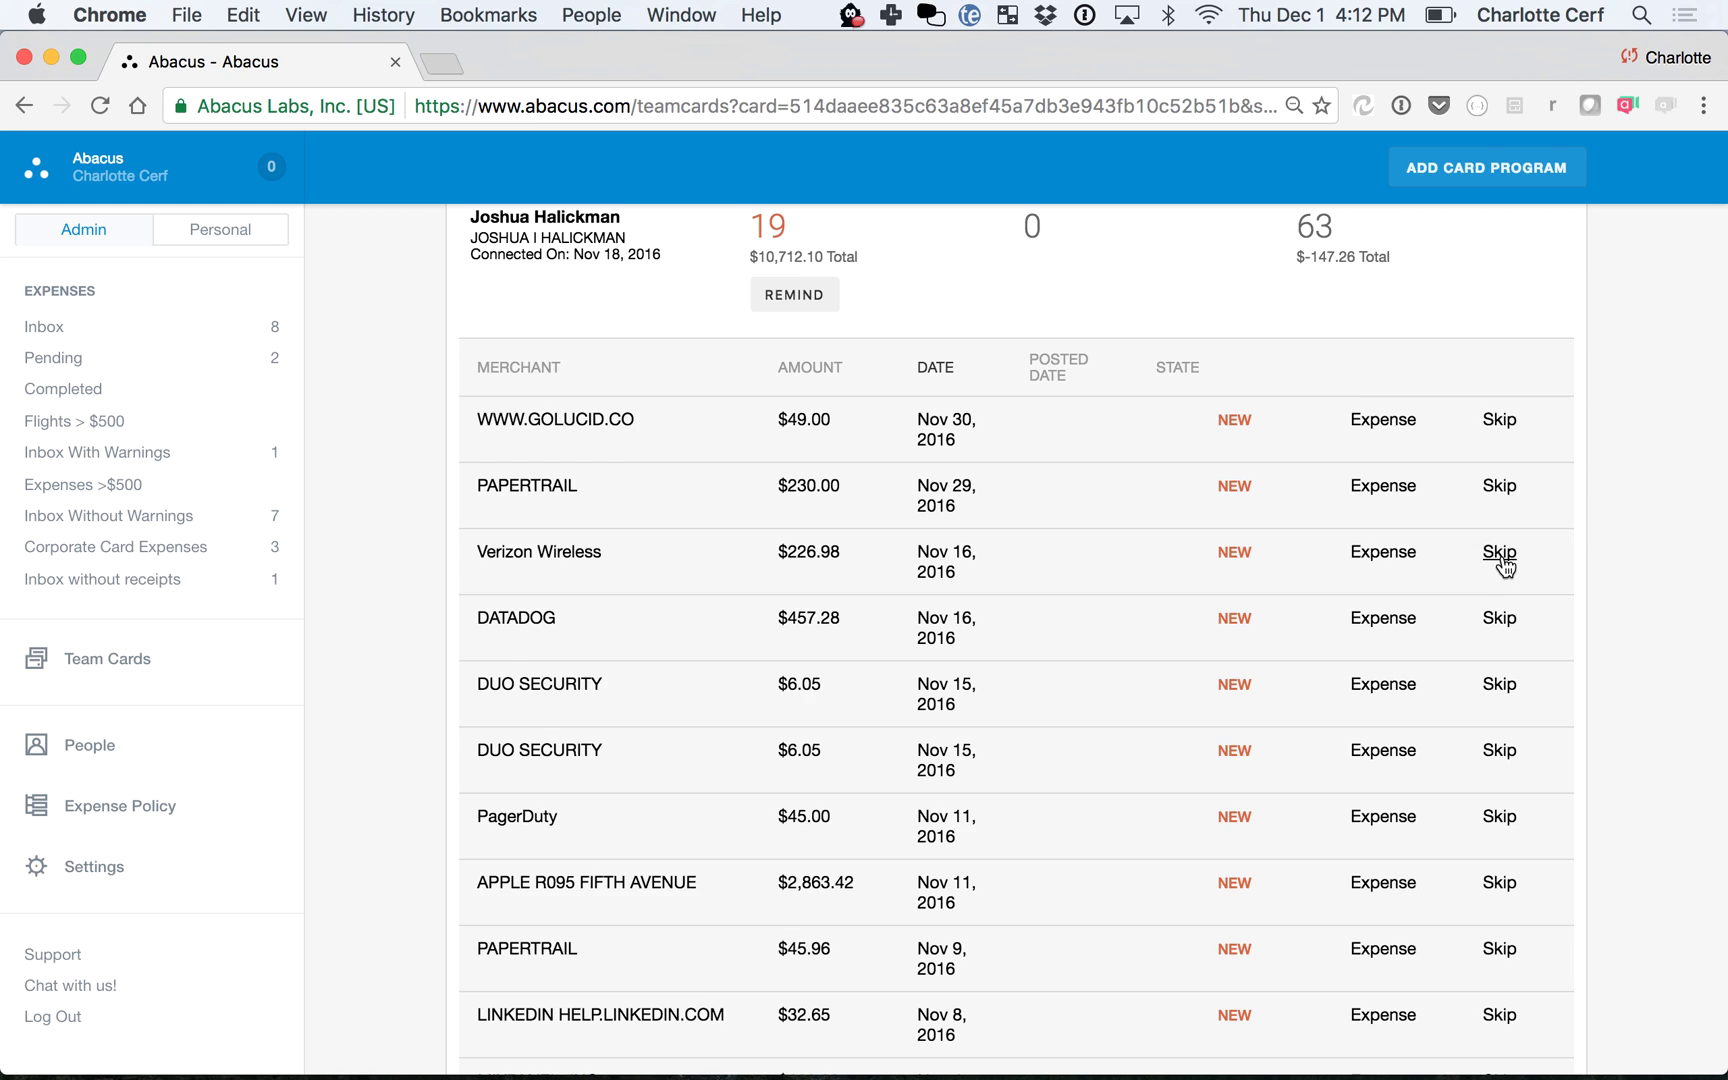
{"action": "left_click", "coordinate": [1500, 556]}
{"action": "left_click", "coordinate": [1500, 556]}
{"action": "left_click", "coordinate": [1500, 556]}
{"action": "left_click", "coordinate": [1500, 556]}
{"action": "left_click", "coordinate": [1500, 556]}
{"action": "left_click", "coordinate": [1500, 556]}
{"action": "left_click", "coordinate": [1500, 556]}
{"action": "left_click", "coordinate": [1500, 556]}
{"action": "left_click", "coordinate": [1500, 556]}
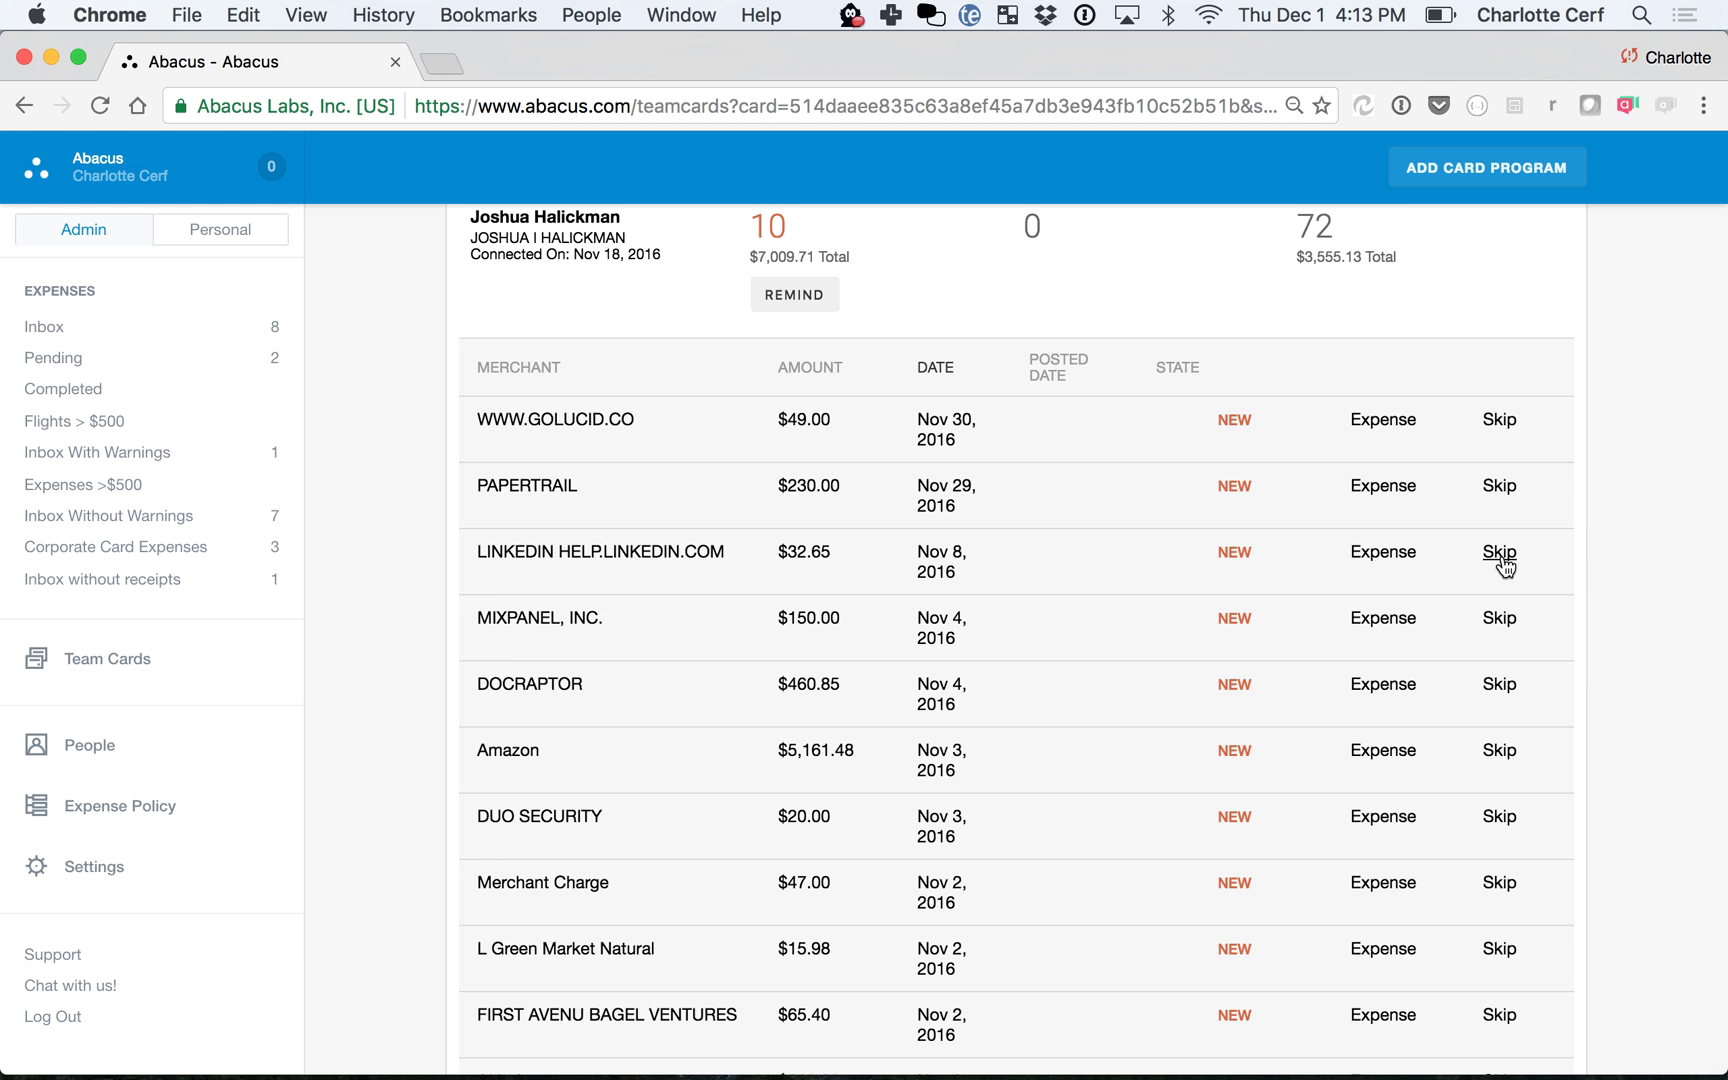
{"action": "left_click", "coordinate": [1500, 556]}
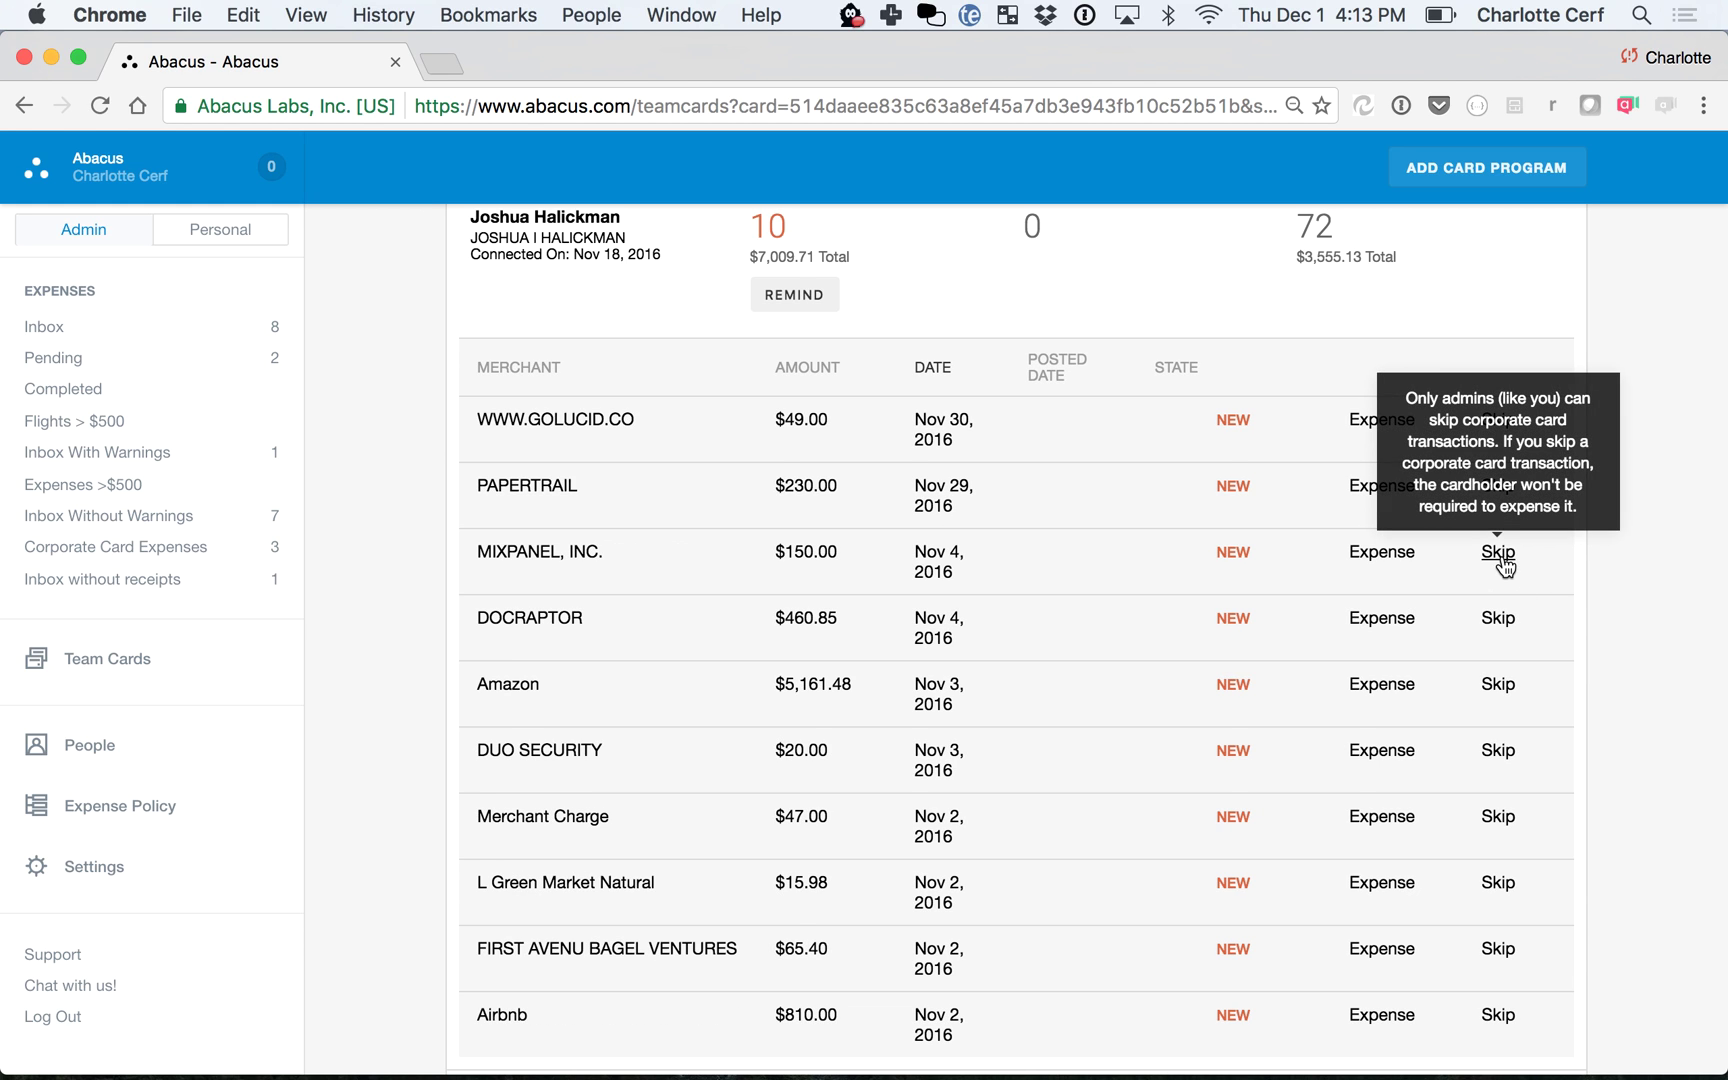
{"action": "left_click", "coordinate": [1503, 560]}
{"action": "left_click", "coordinate": [1503, 560]}
{"action": "left_click", "coordinate": [1503, 560]}
{"action": "left_click", "coordinate": [1503, 560]}
{"action": "left_click", "coordinate": [1503, 560]}
{"action": "left_click", "coordinate": [1503, 560]}
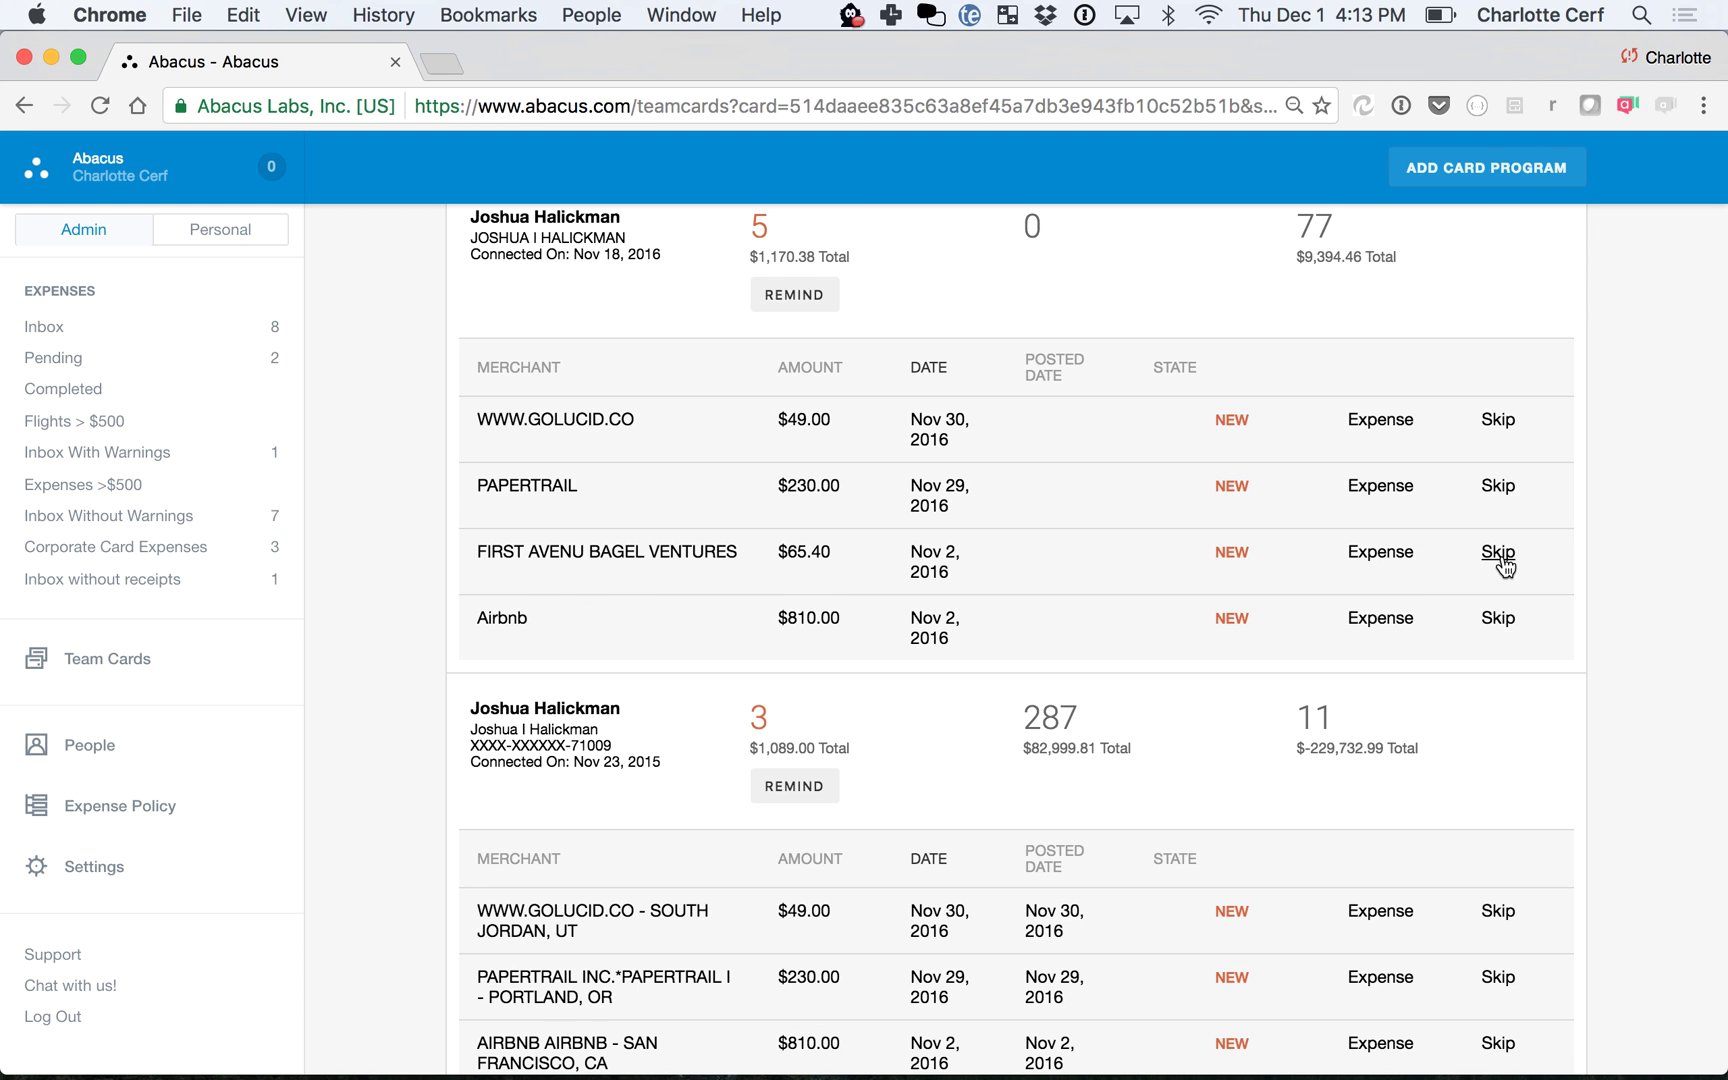
{"action": "left_click", "coordinate": [1503, 560]}
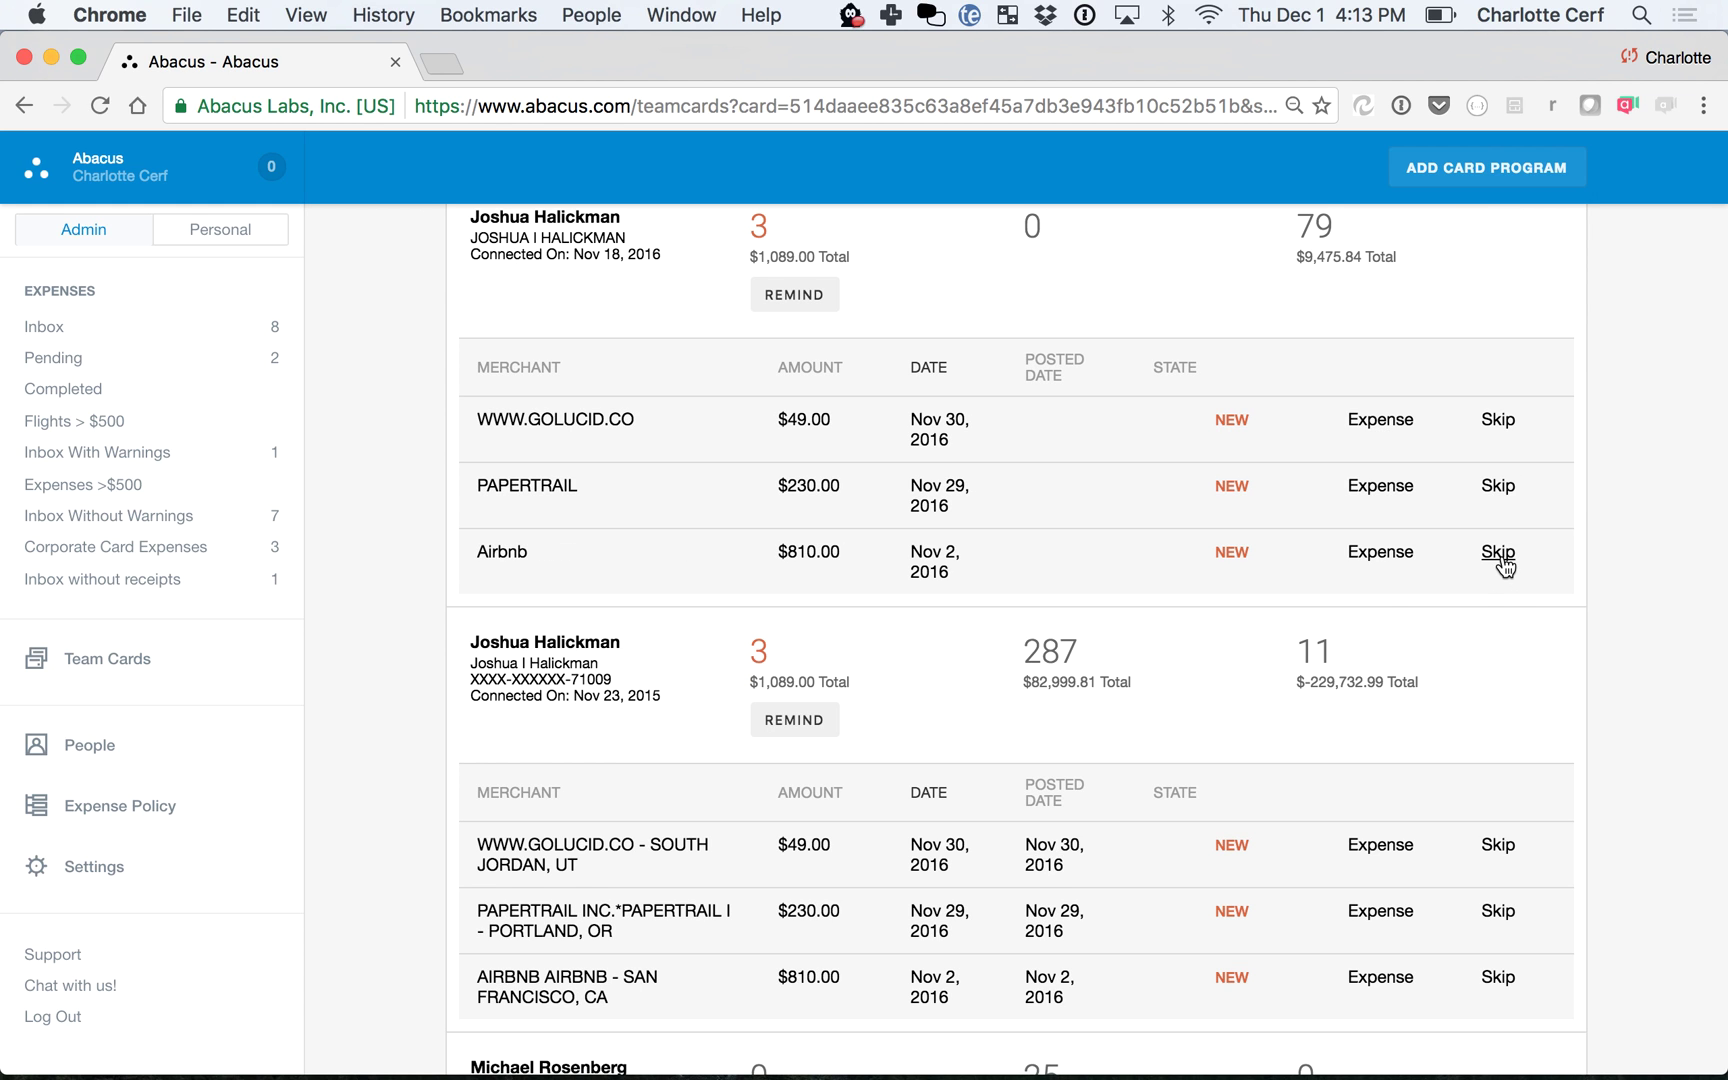
- Unassign the same cardholder's old card, the one connected on Nov 23, 2015
{"action": "scroll", "coordinate": [1154, 646], "scroll_direction": "up", "scroll_amount": 1}
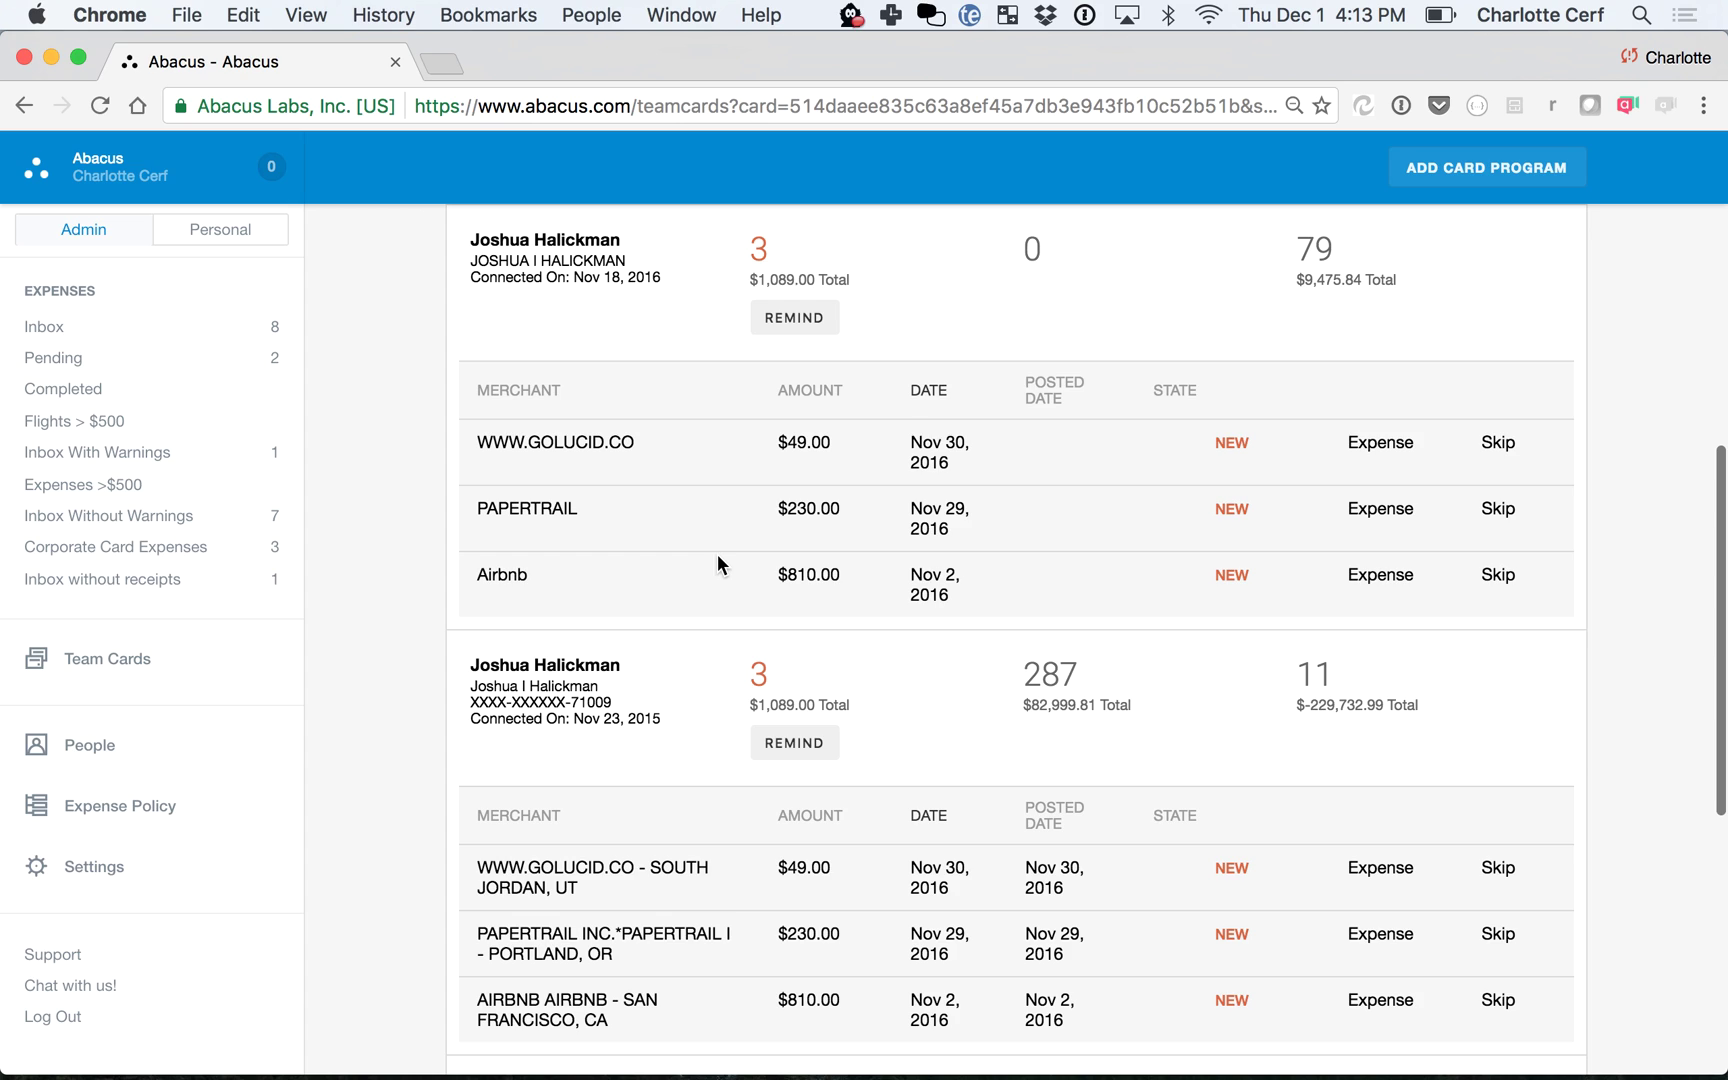
{"action": "mouse_move", "coordinate": [559, 700]}
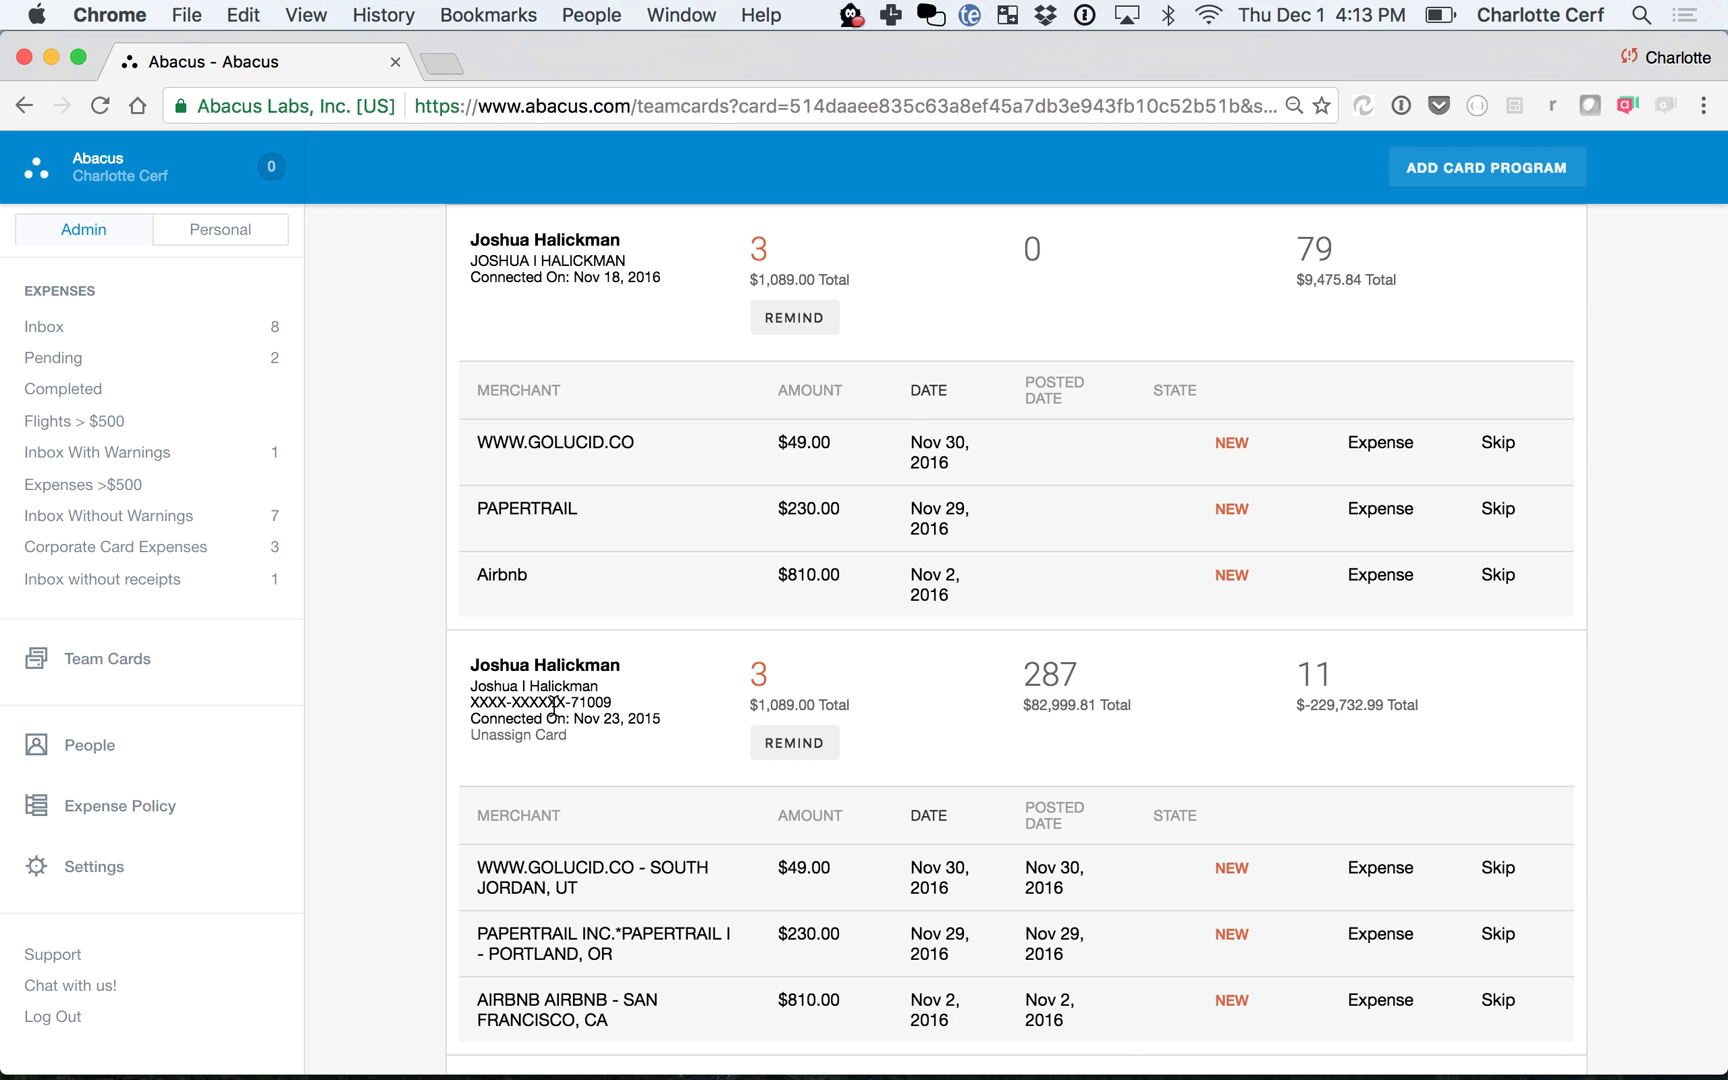
{"action": "mouse_move", "coordinate": [520, 740]}
{"action": "left_click", "coordinate": [525, 737]}
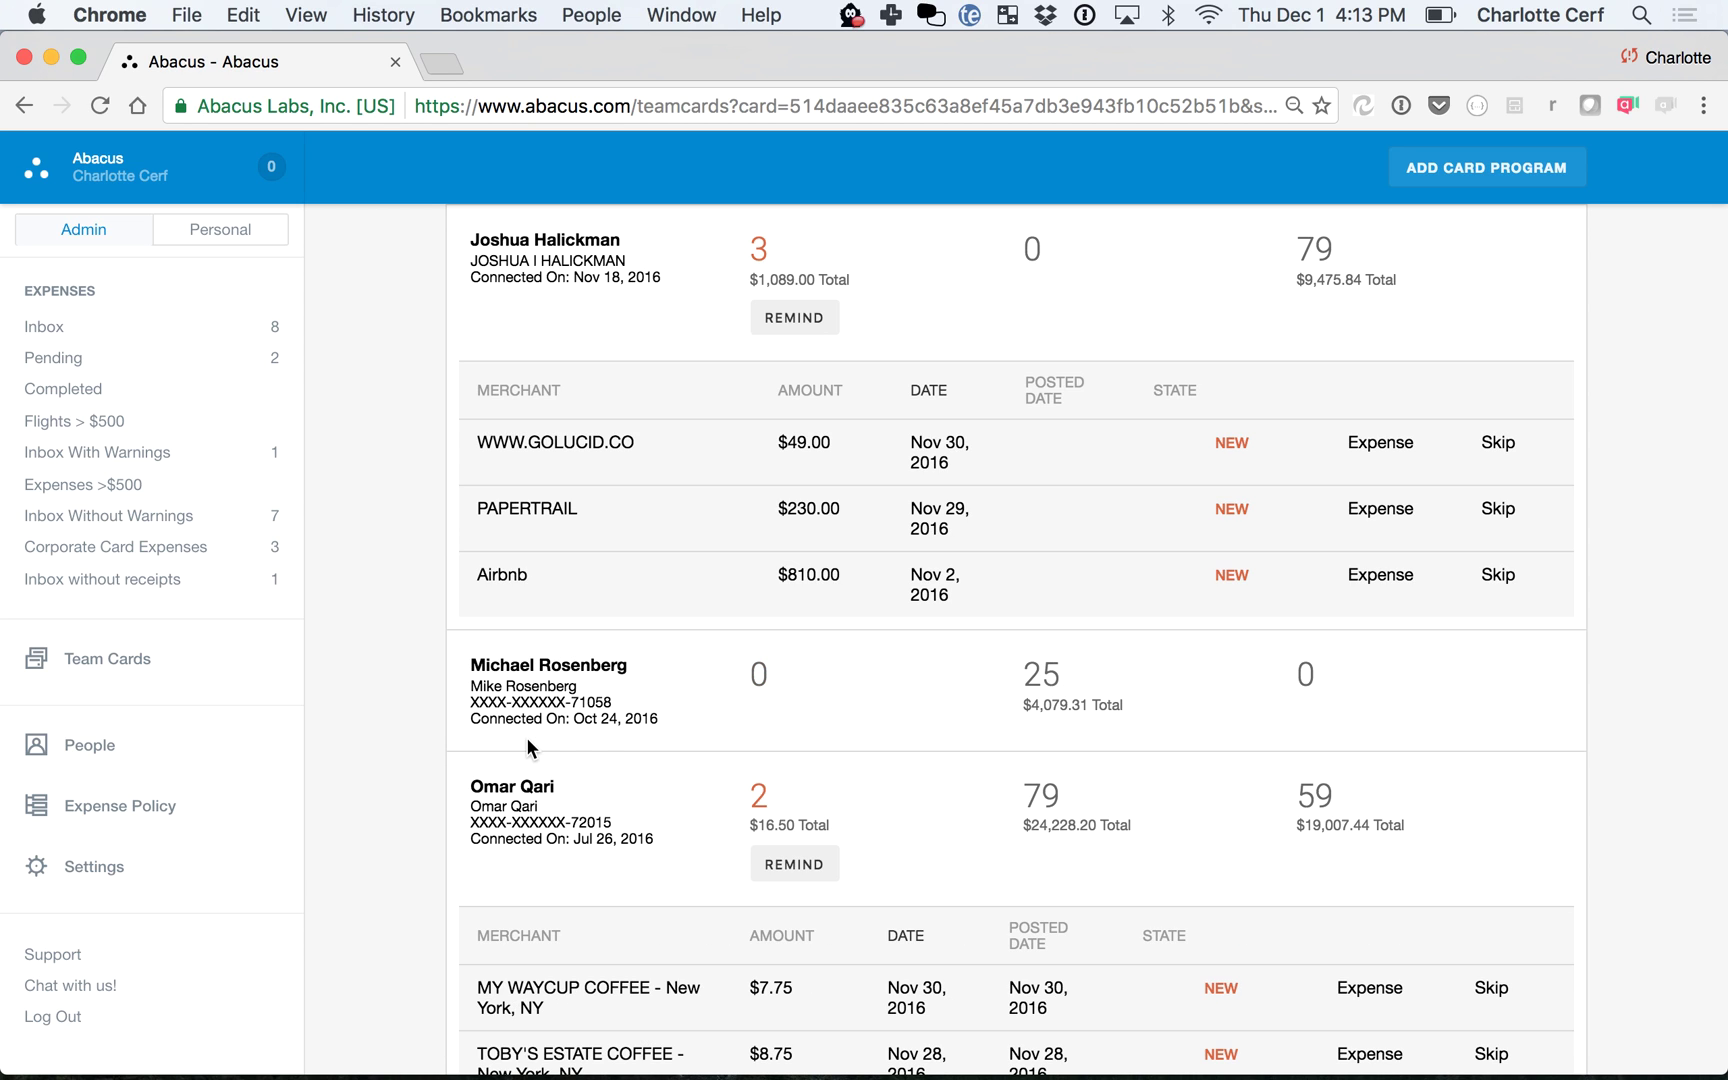
- Review the remaining cardholders' entries in the team card list and compare their card connection dates and transaction counts
{"action": "scroll", "coordinate": [526, 737], "scroll_direction": "up", "scroll_amount": 3}
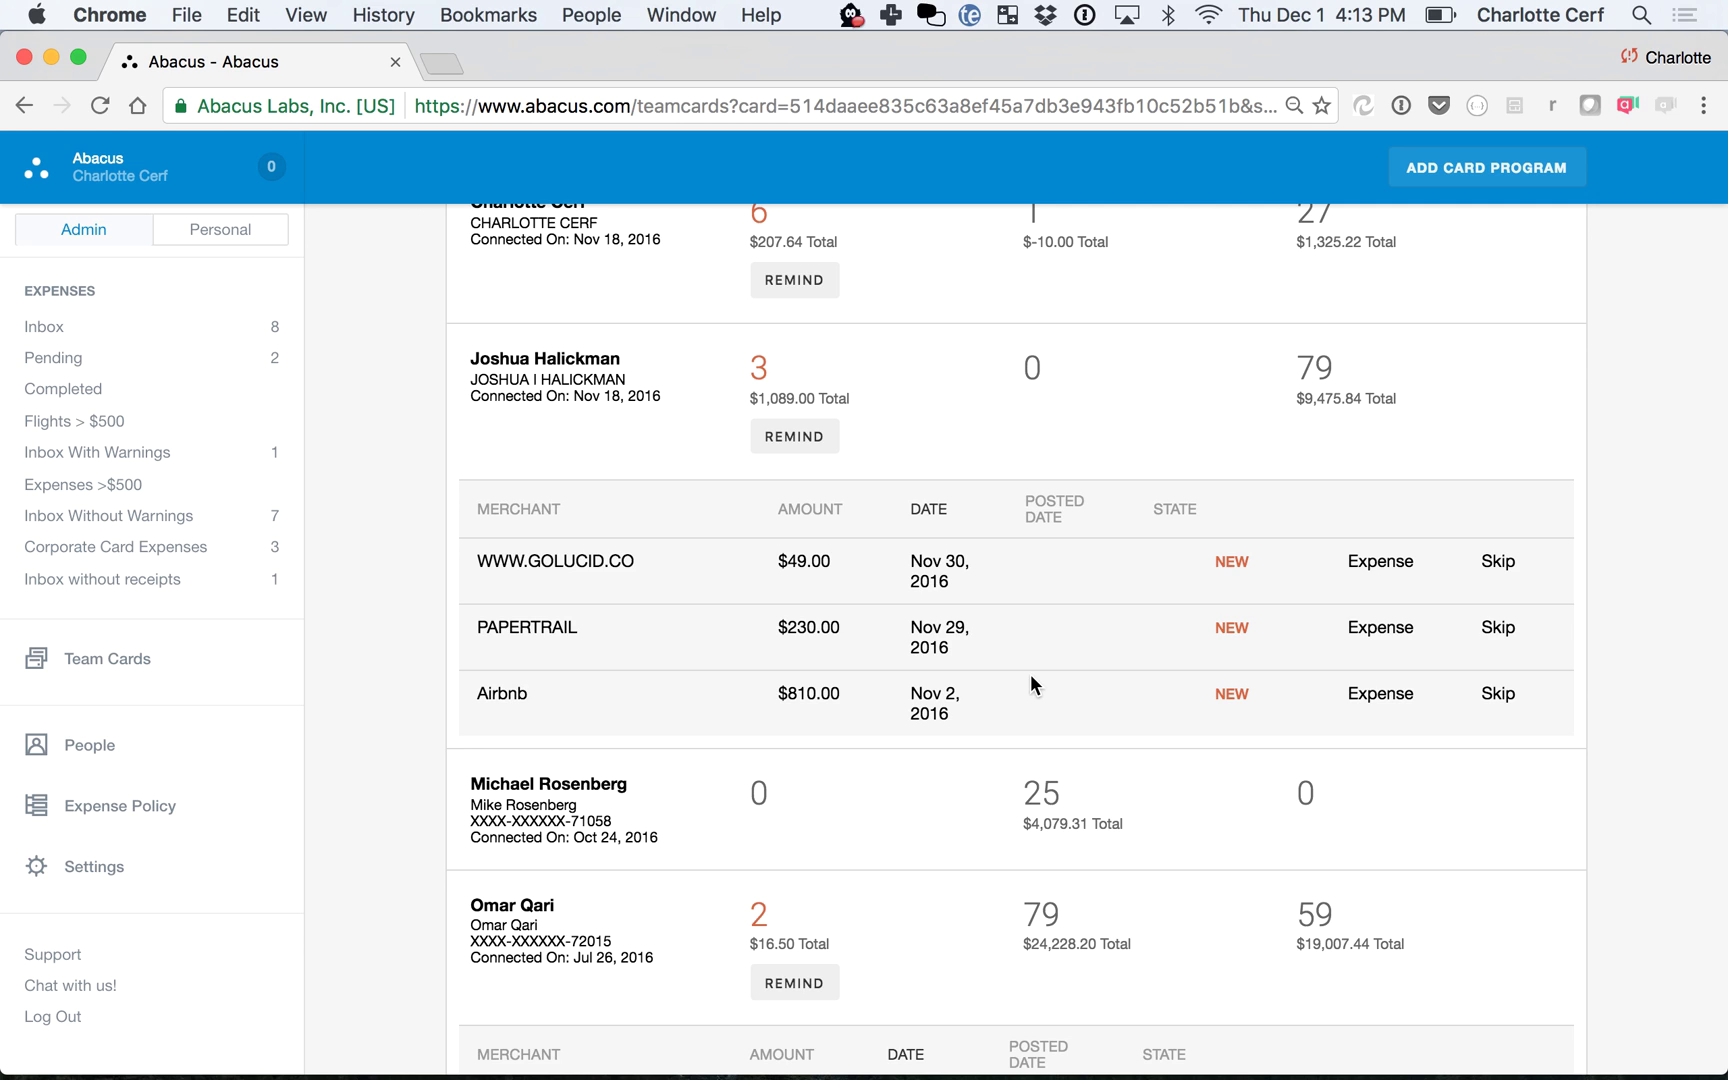
{"action": "scroll", "coordinate": [1030, 684], "scroll_direction": "down", "scroll_amount": 1}
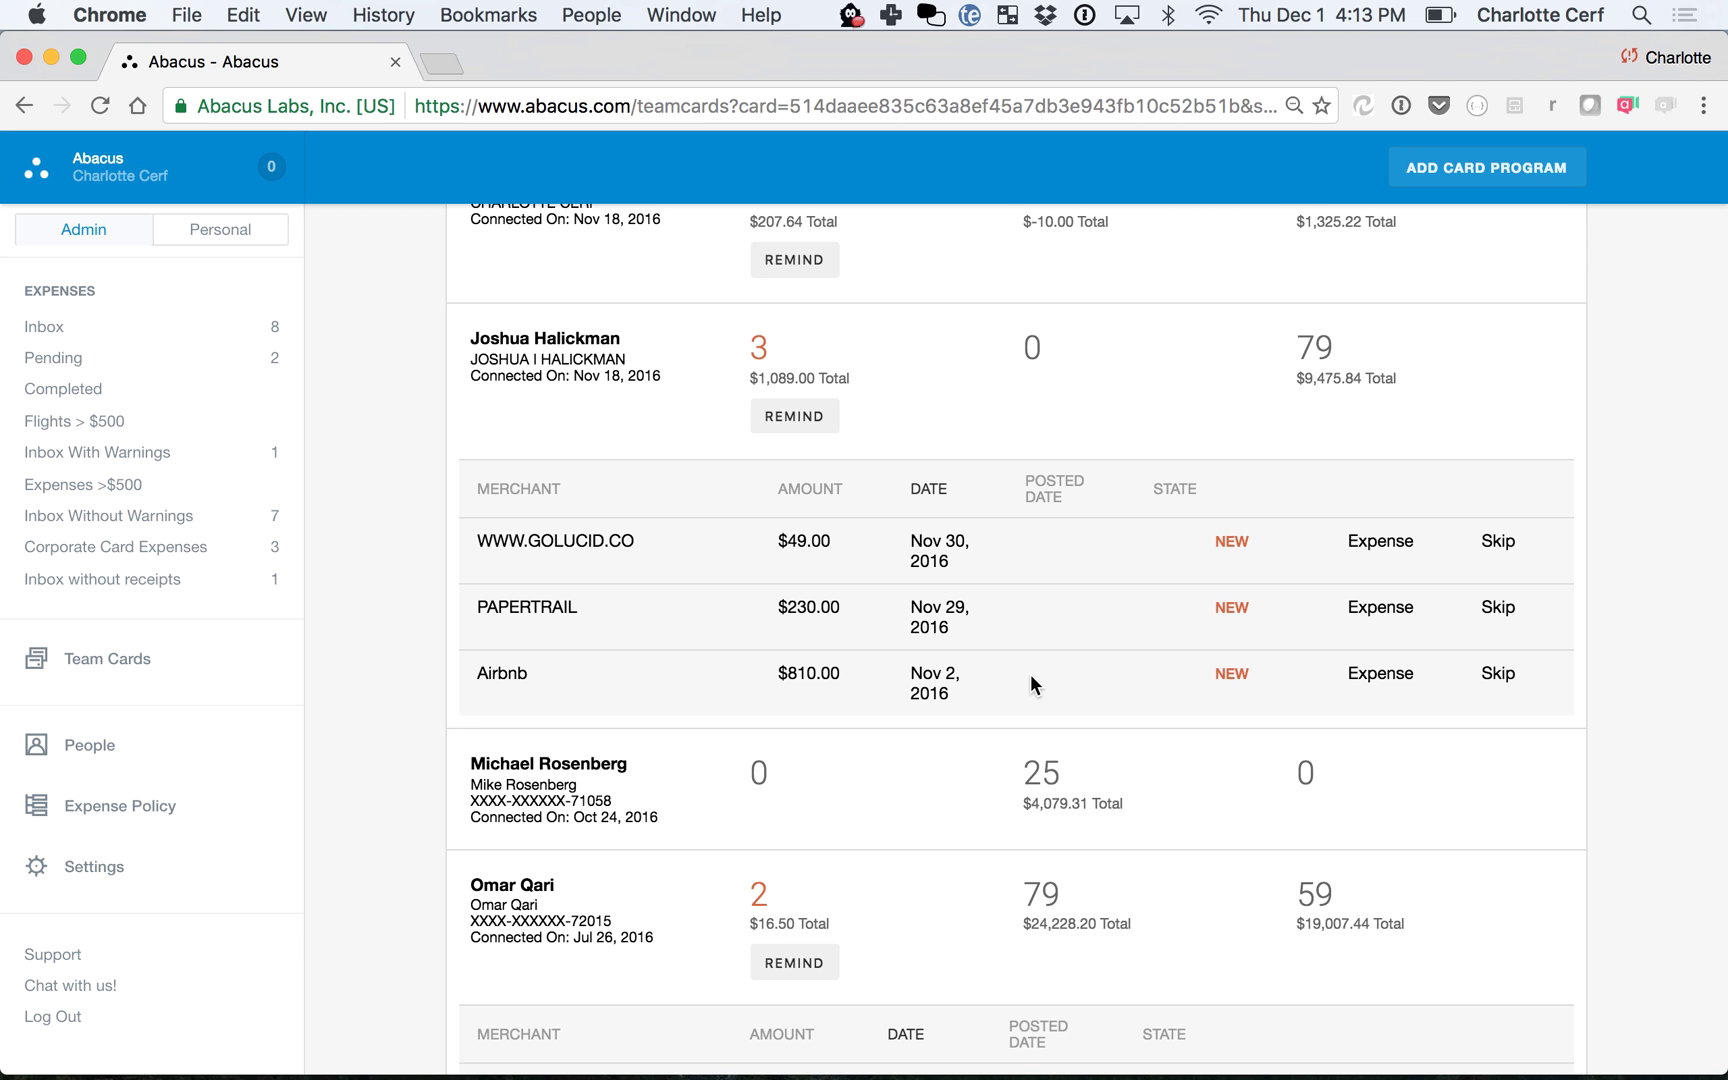
{"action": "scroll", "coordinate": [1030, 674], "scroll_direction": "down", "scroll_amount": 2}
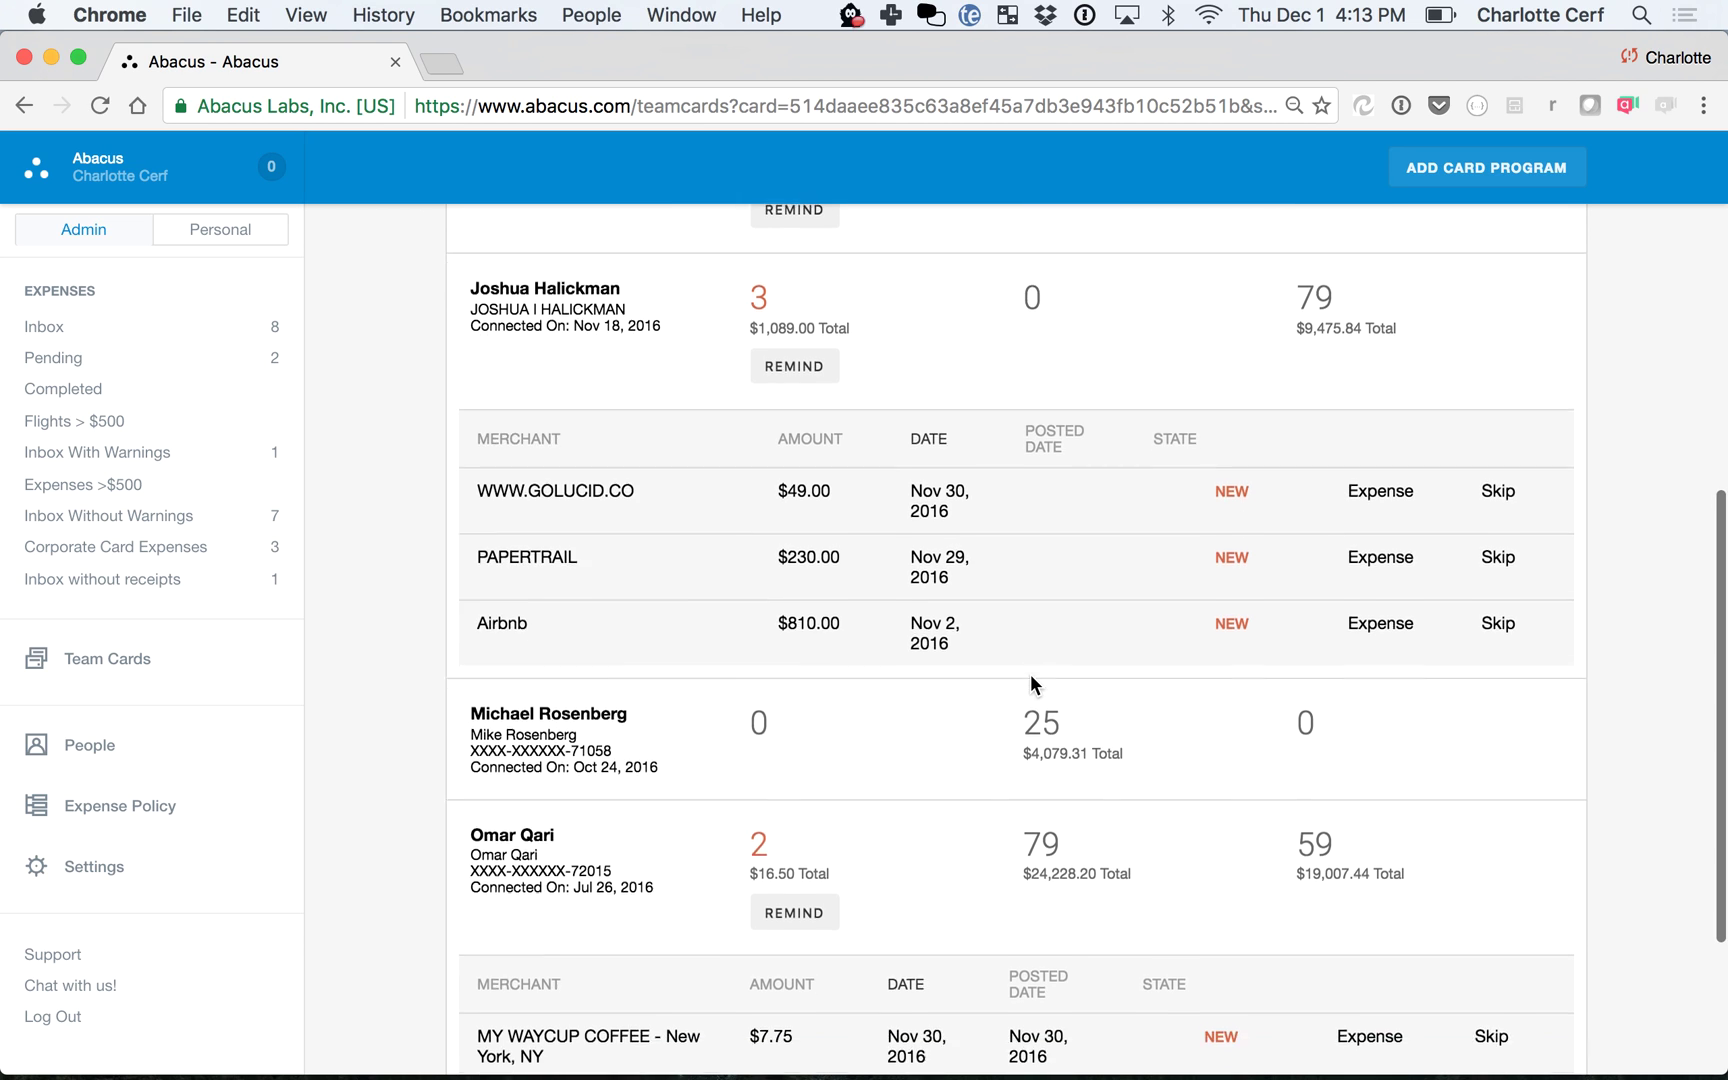
{"action": "mouse_move", "coordinate": [644, 802]}
{"action": "scroll", "coordinate": [644, 802], "scroll_direction": "down", "scroll_amount": 2}
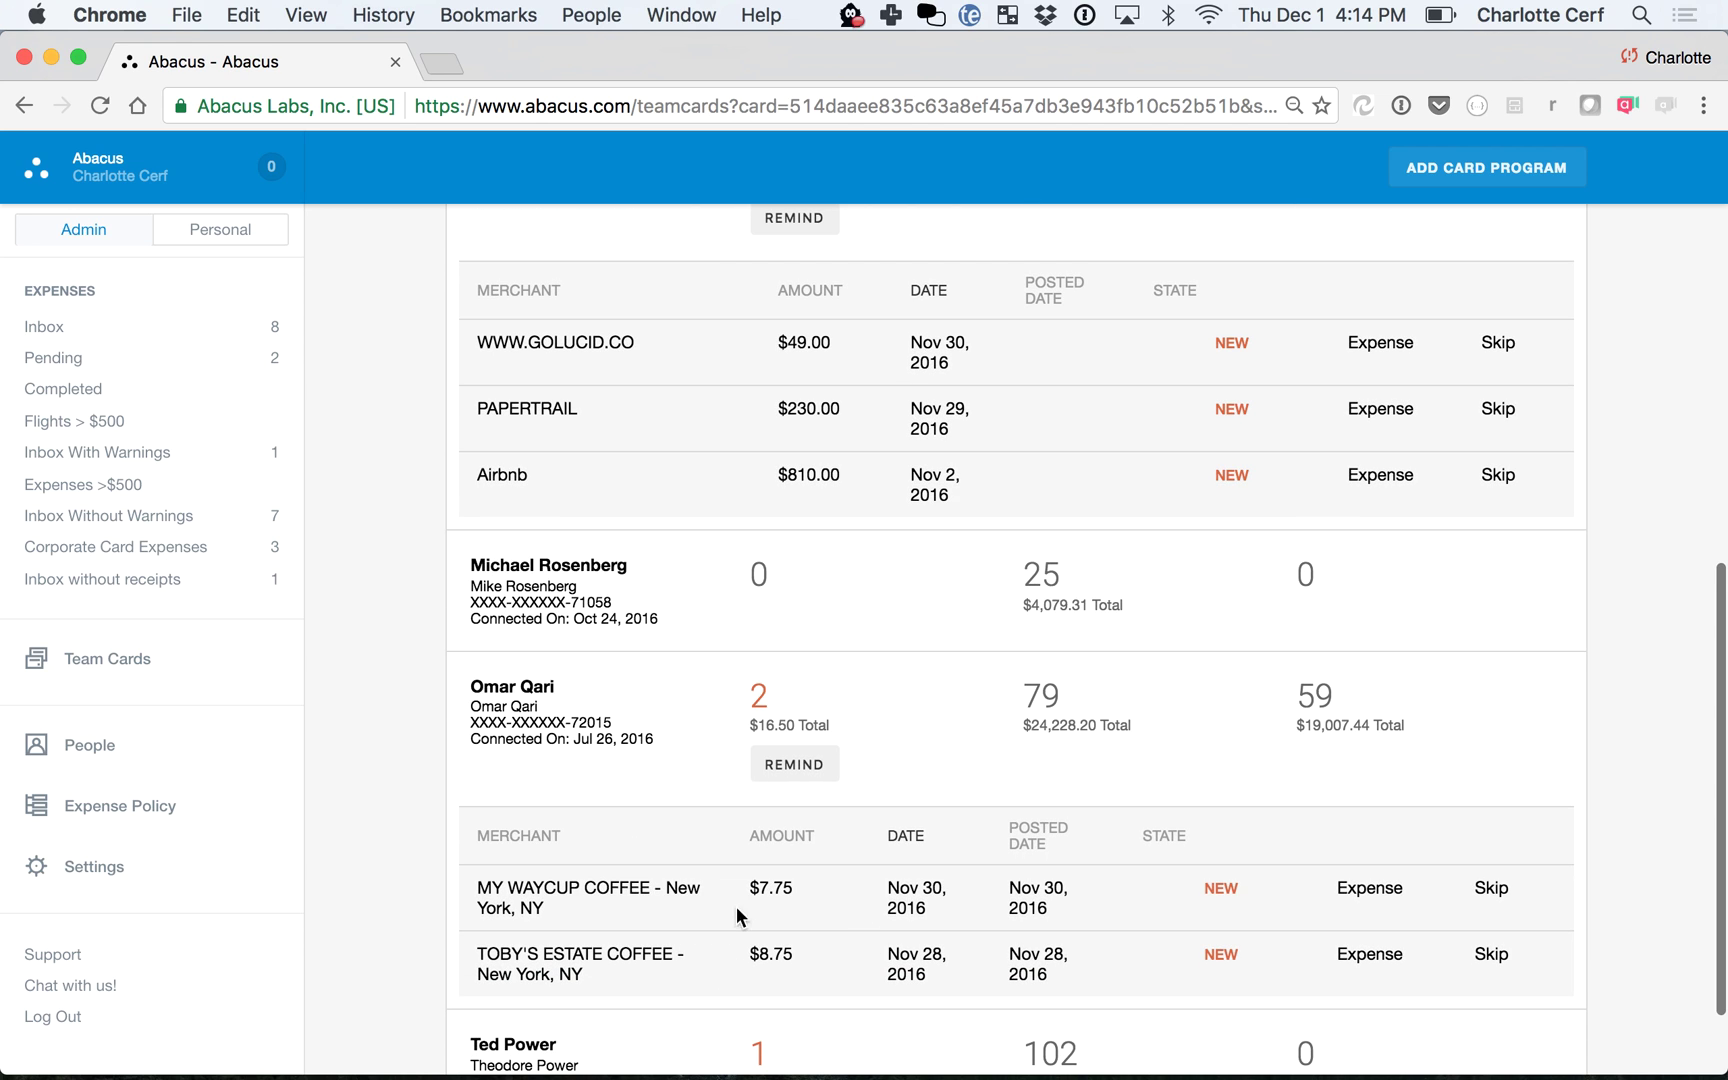
{"action": "scroll", "coordinate": [703, 903], "scroll_direction": "down", "scroll_amount": 2}
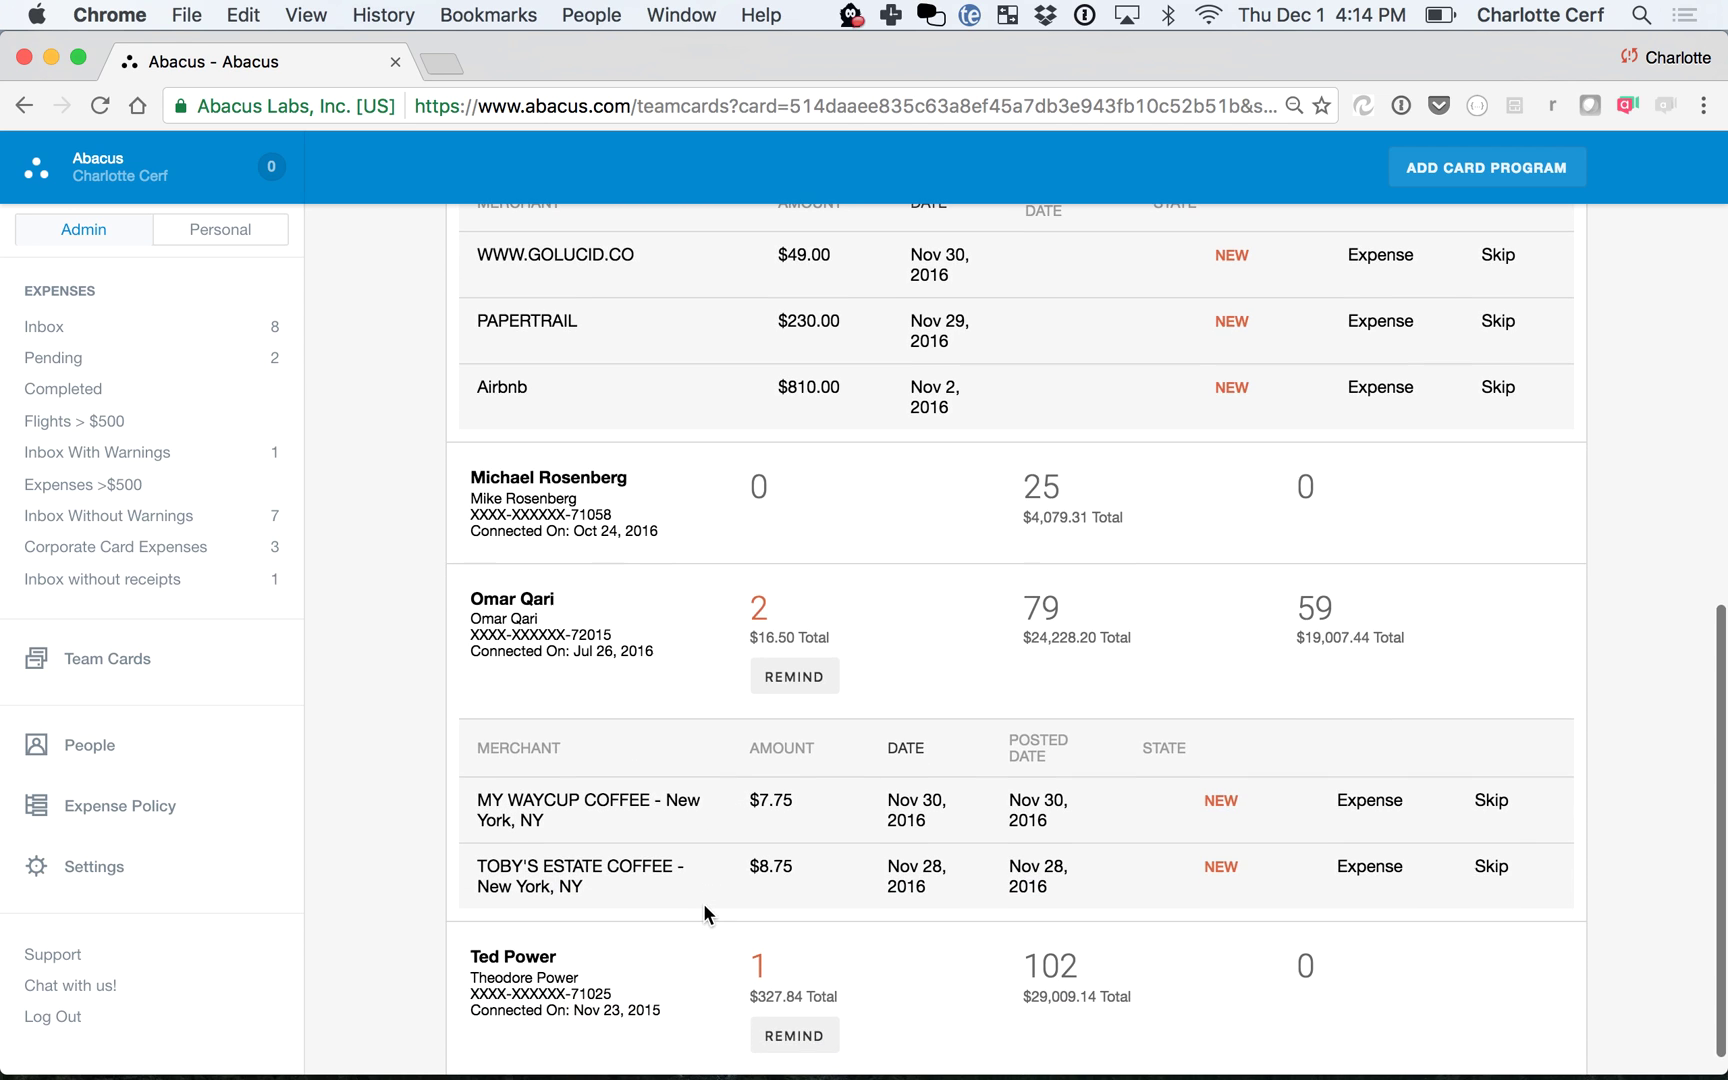
{"action": "scroll", "coordinate": [720, 801], "scroll_direction": "up", "scroll_amount": 15}
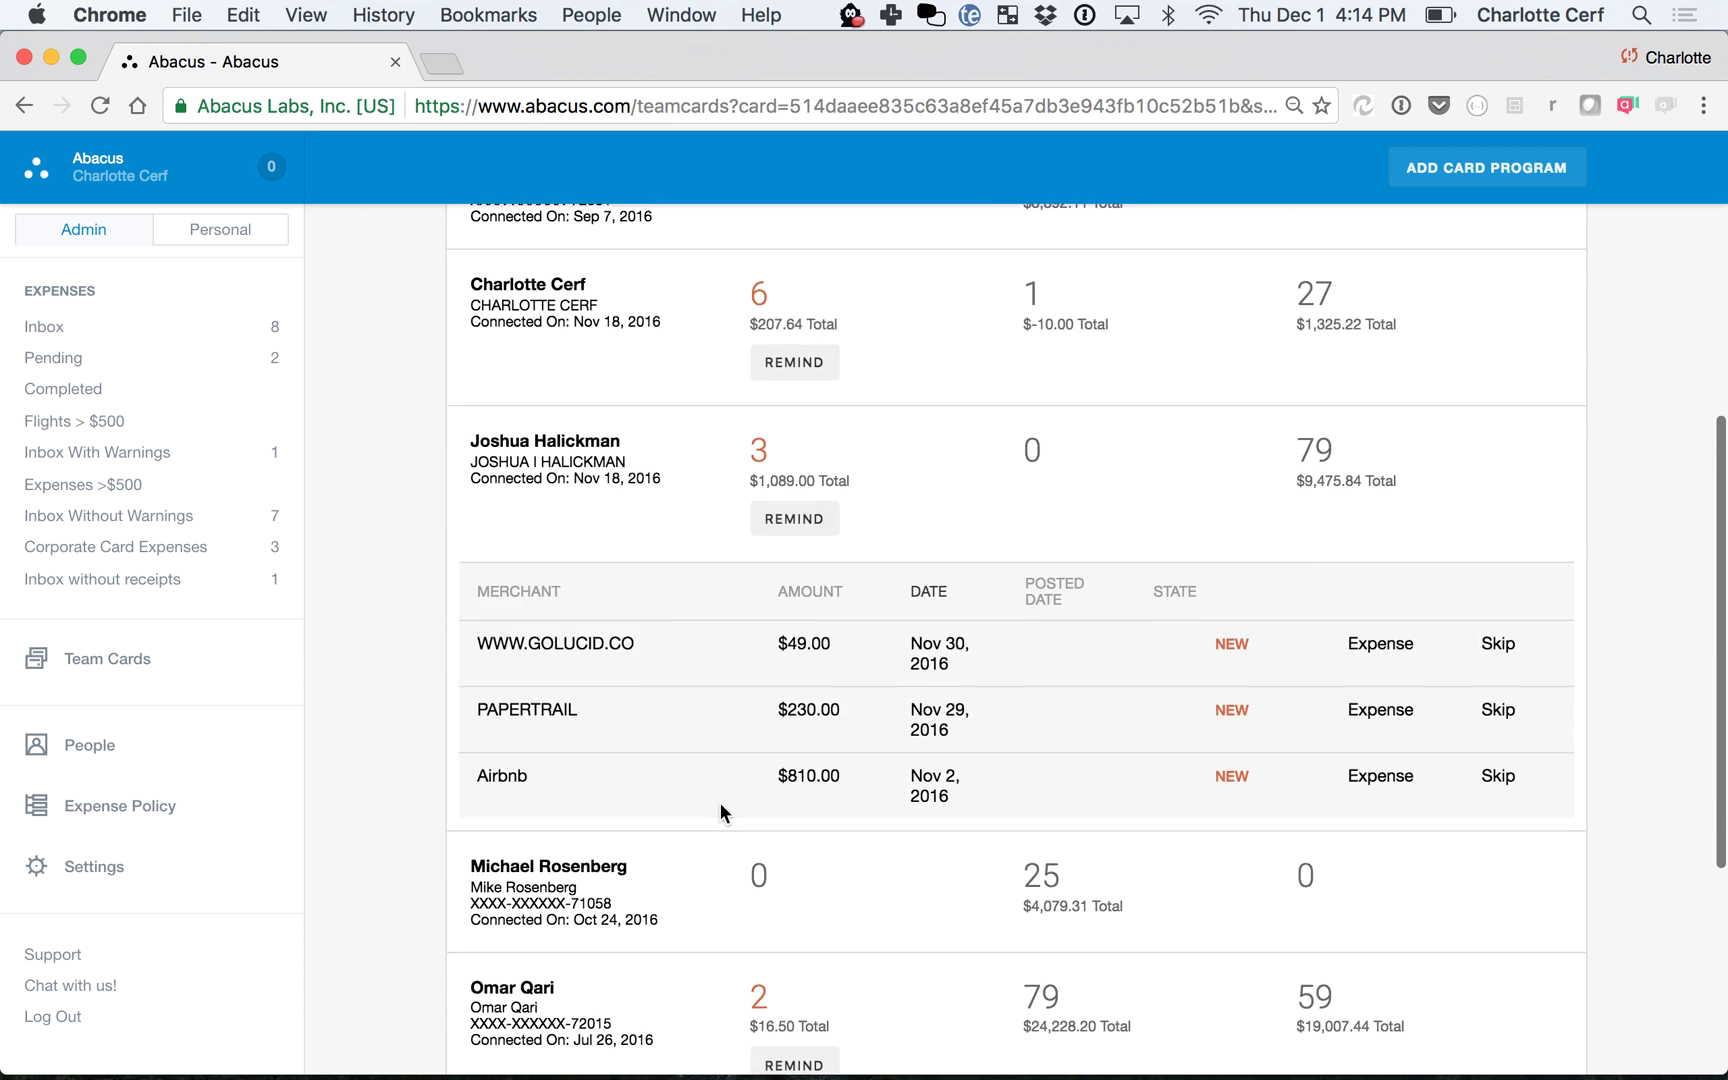
{"action": "scroll", "coordinate": [720, 801], "scroll_direction": "up", "scroll_amount": 3}
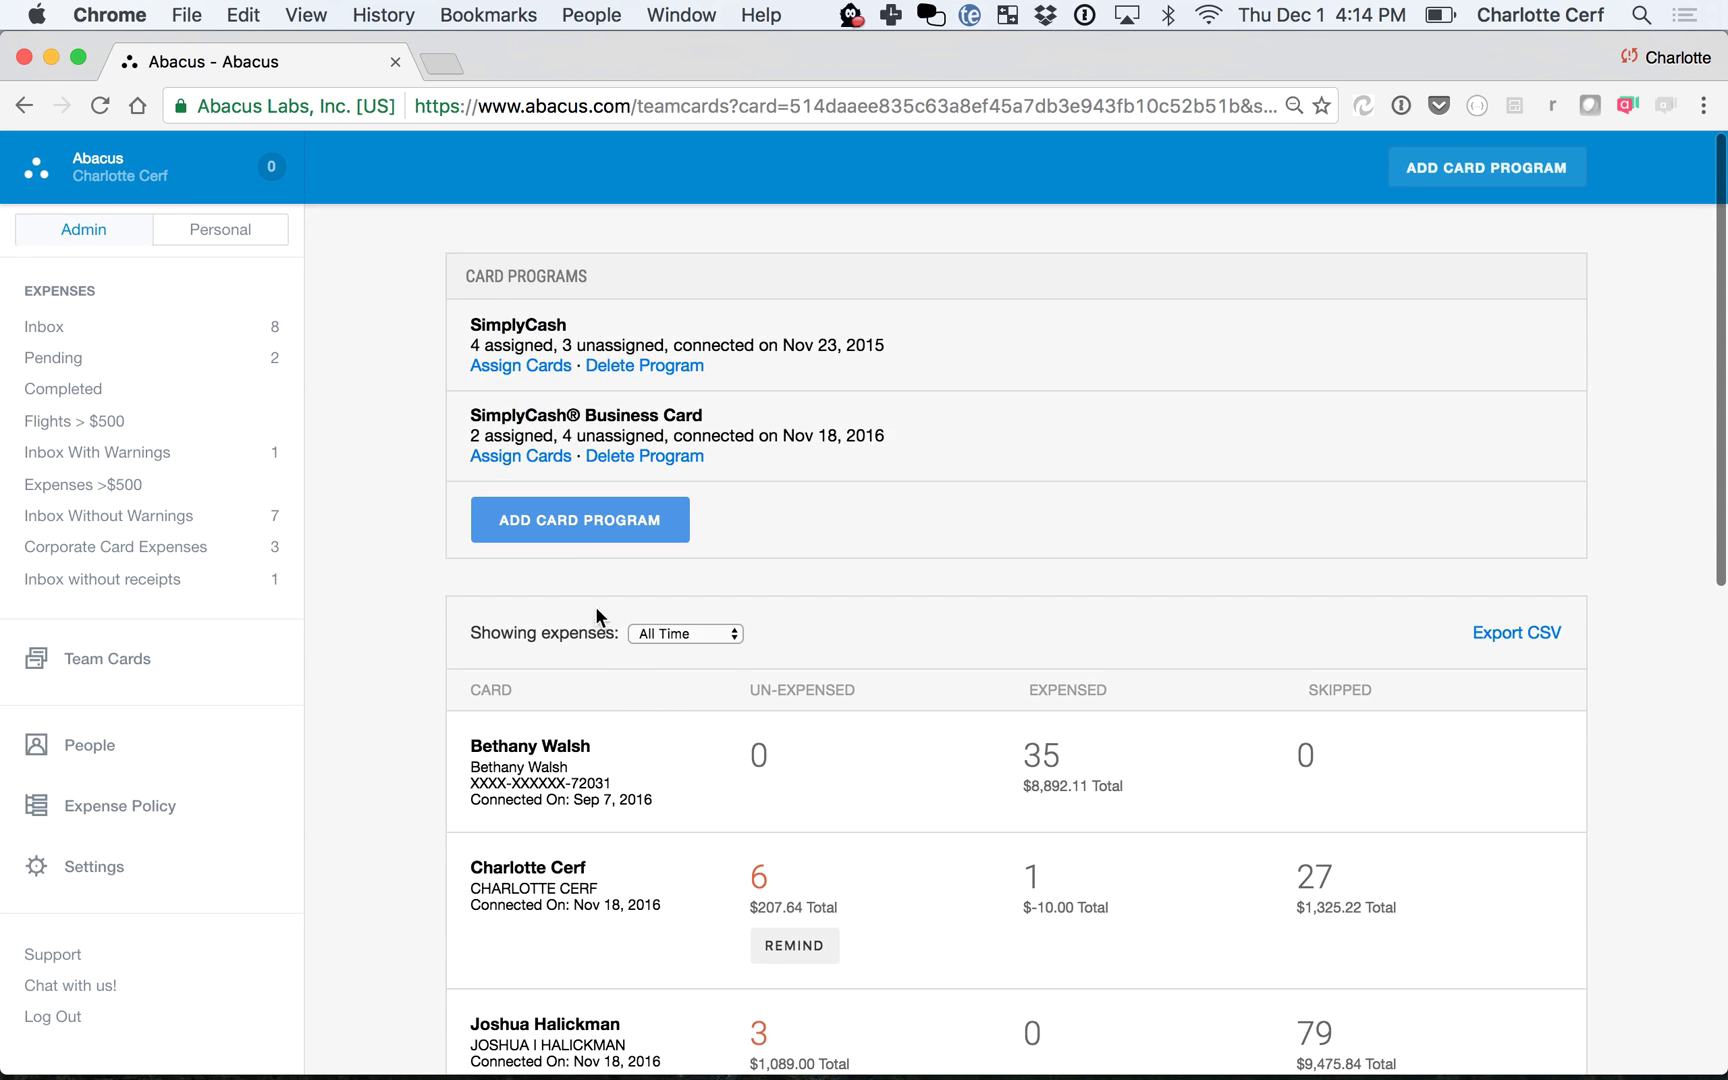
- Assign the fifth card listed in the SimplyCash® Business Card program to its matching user and save the card mapping
{"action": "left_click", "coordinate": [530, 458]}
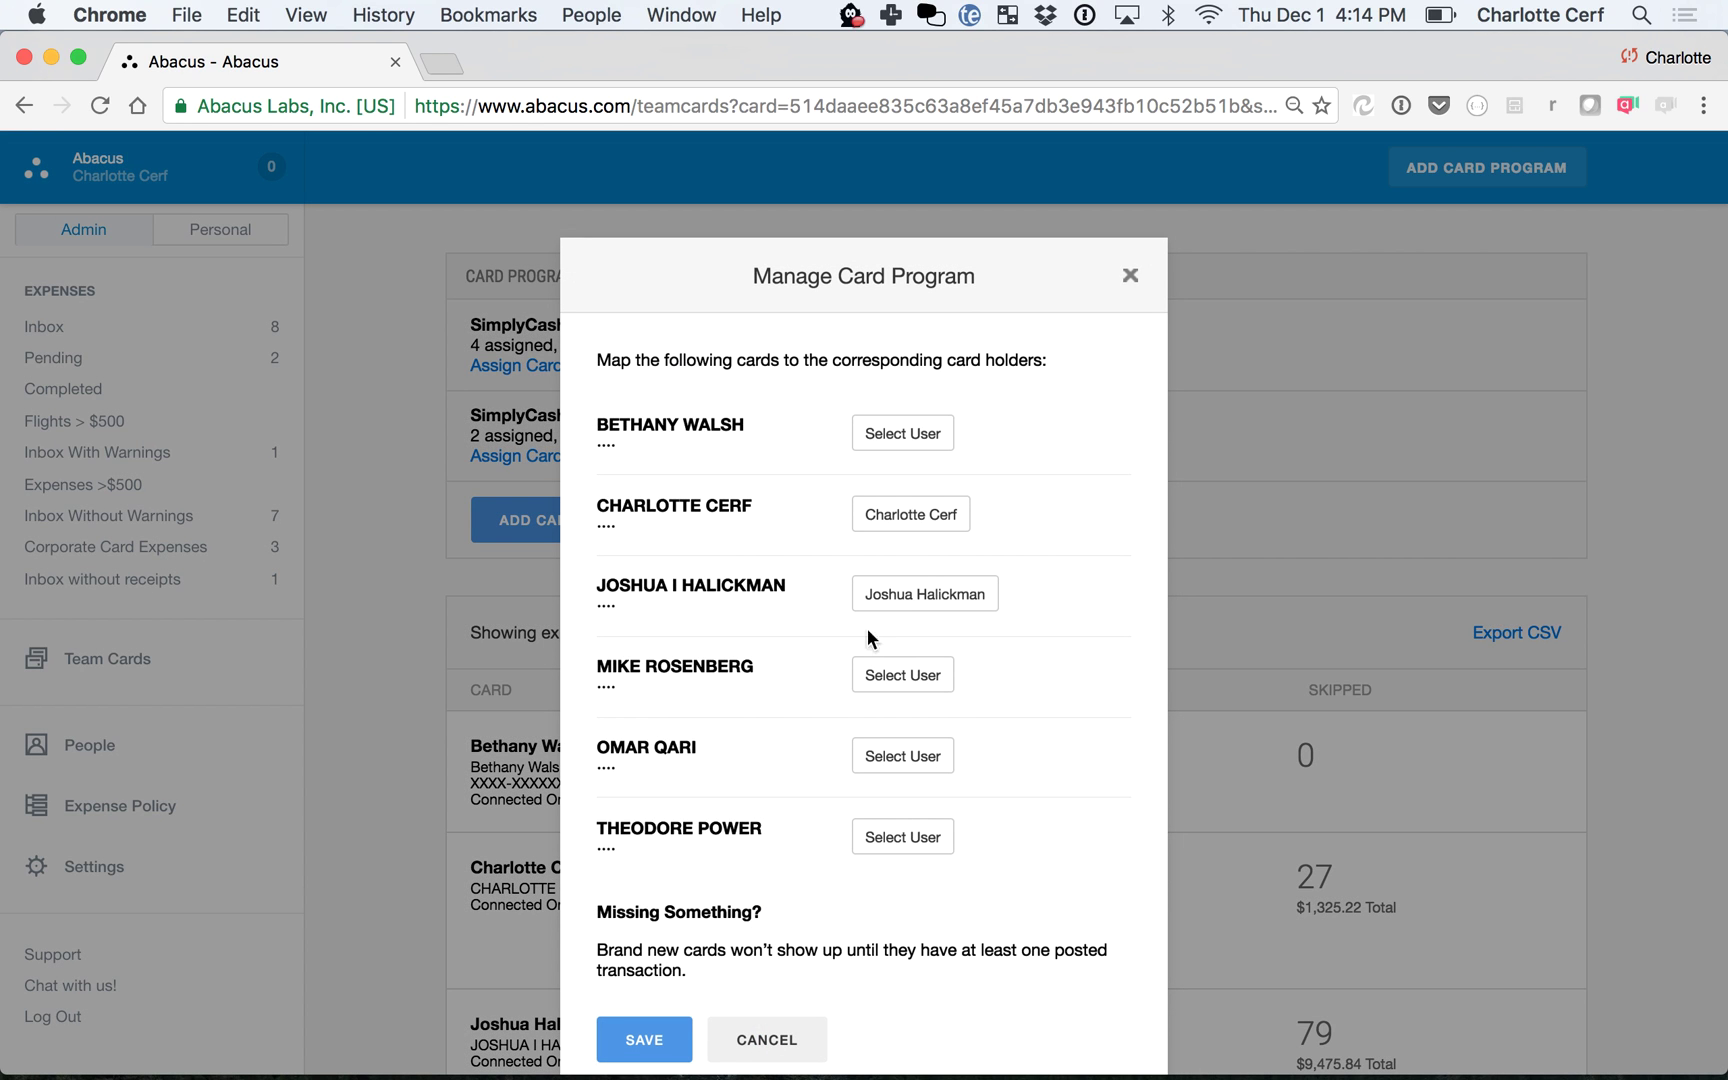
{"action": "left_click", "coordinate": [893, 768]}
{"action": "scroll", "coordinate": [893, 768], "scroll_direction": "down", "scroll_amount": 2}
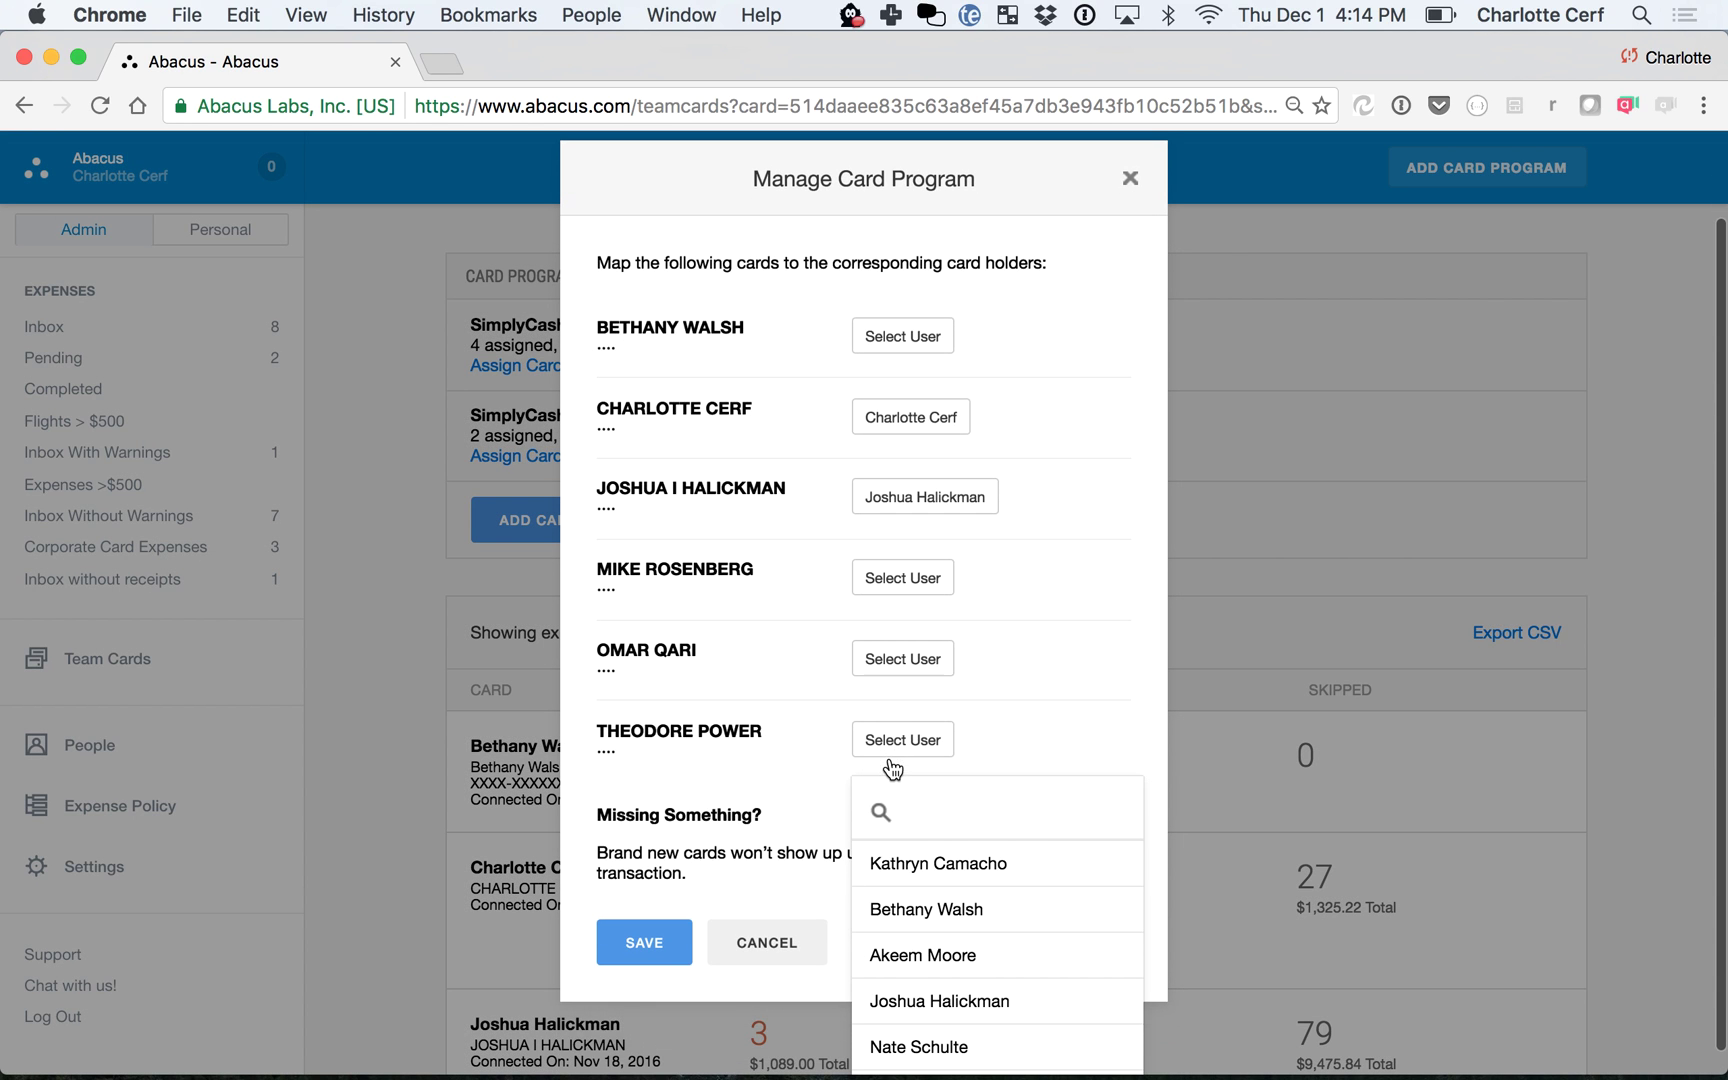
{"action": "scroll", "coordinate": [963, 922], "scroll_direction": "down", "scroll_amount": 3}
{"action": "scroll", "coordinate": [963, 922], "scroll_direction": "down", "scroll_amount": 3}
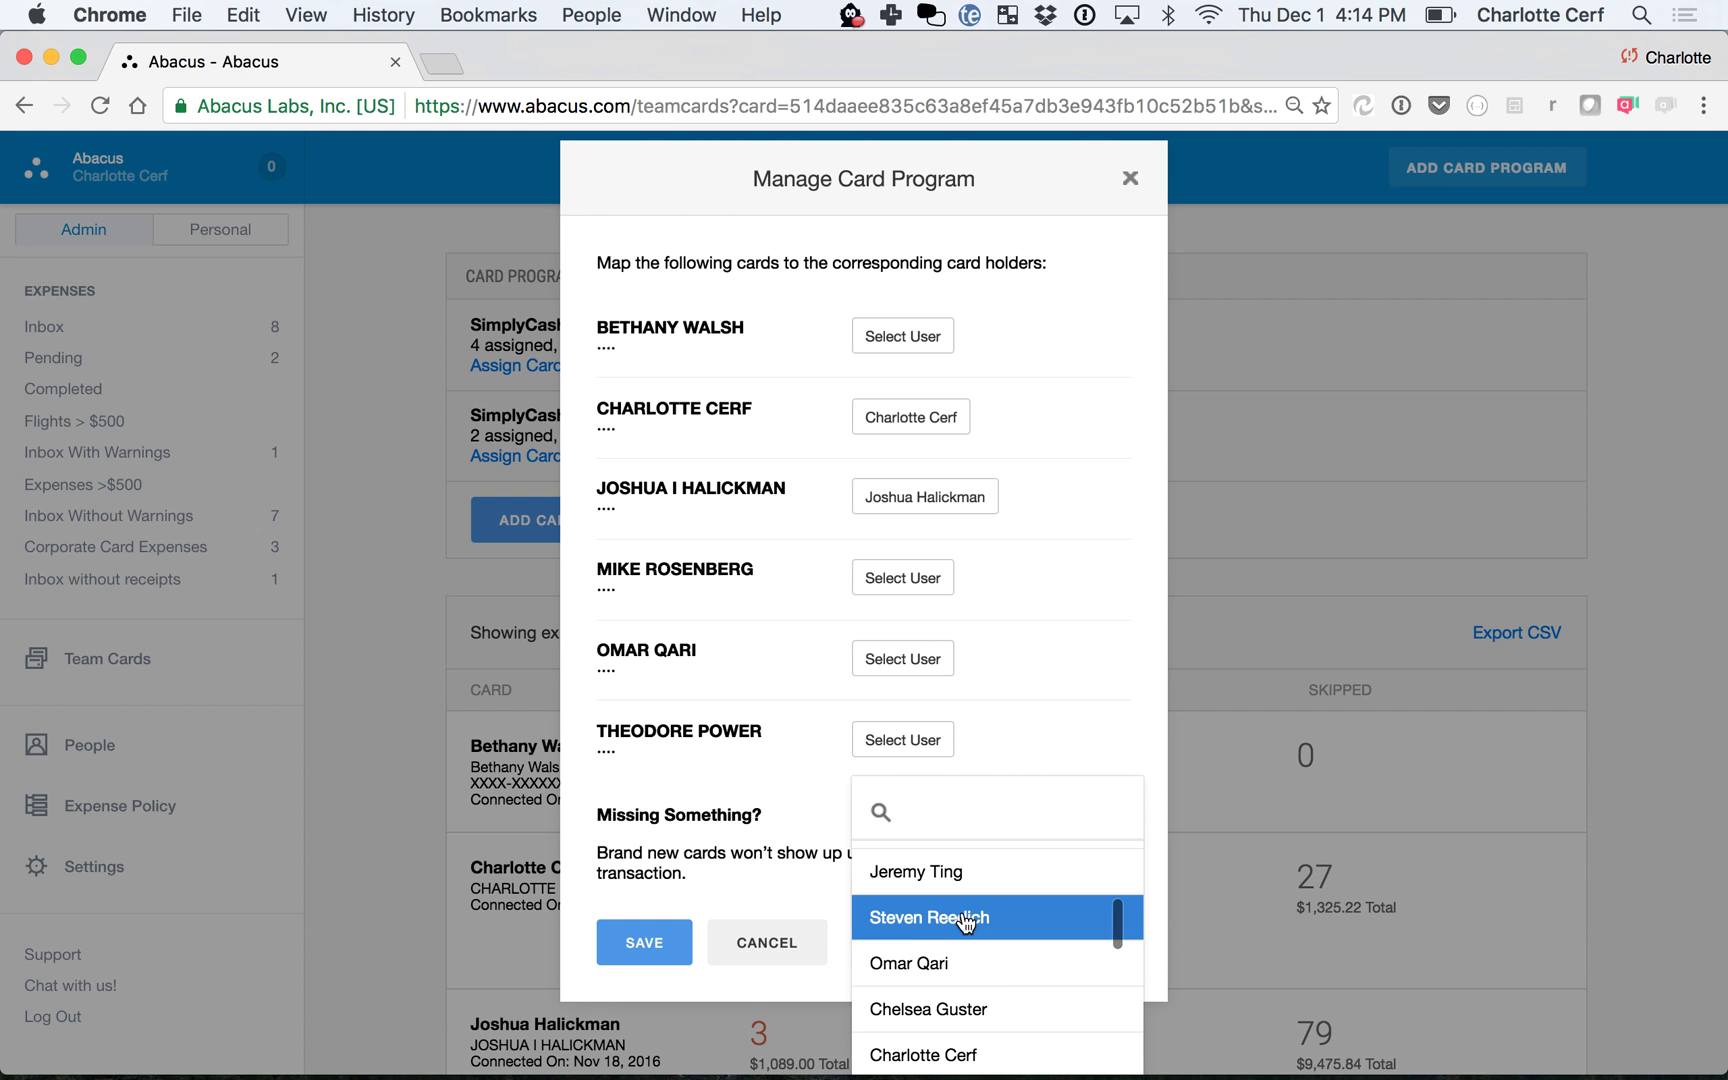
{"action": "left_click", "coordinate": [914, 961]}
{"action": "left_click", "coordinate": [661, 950]}
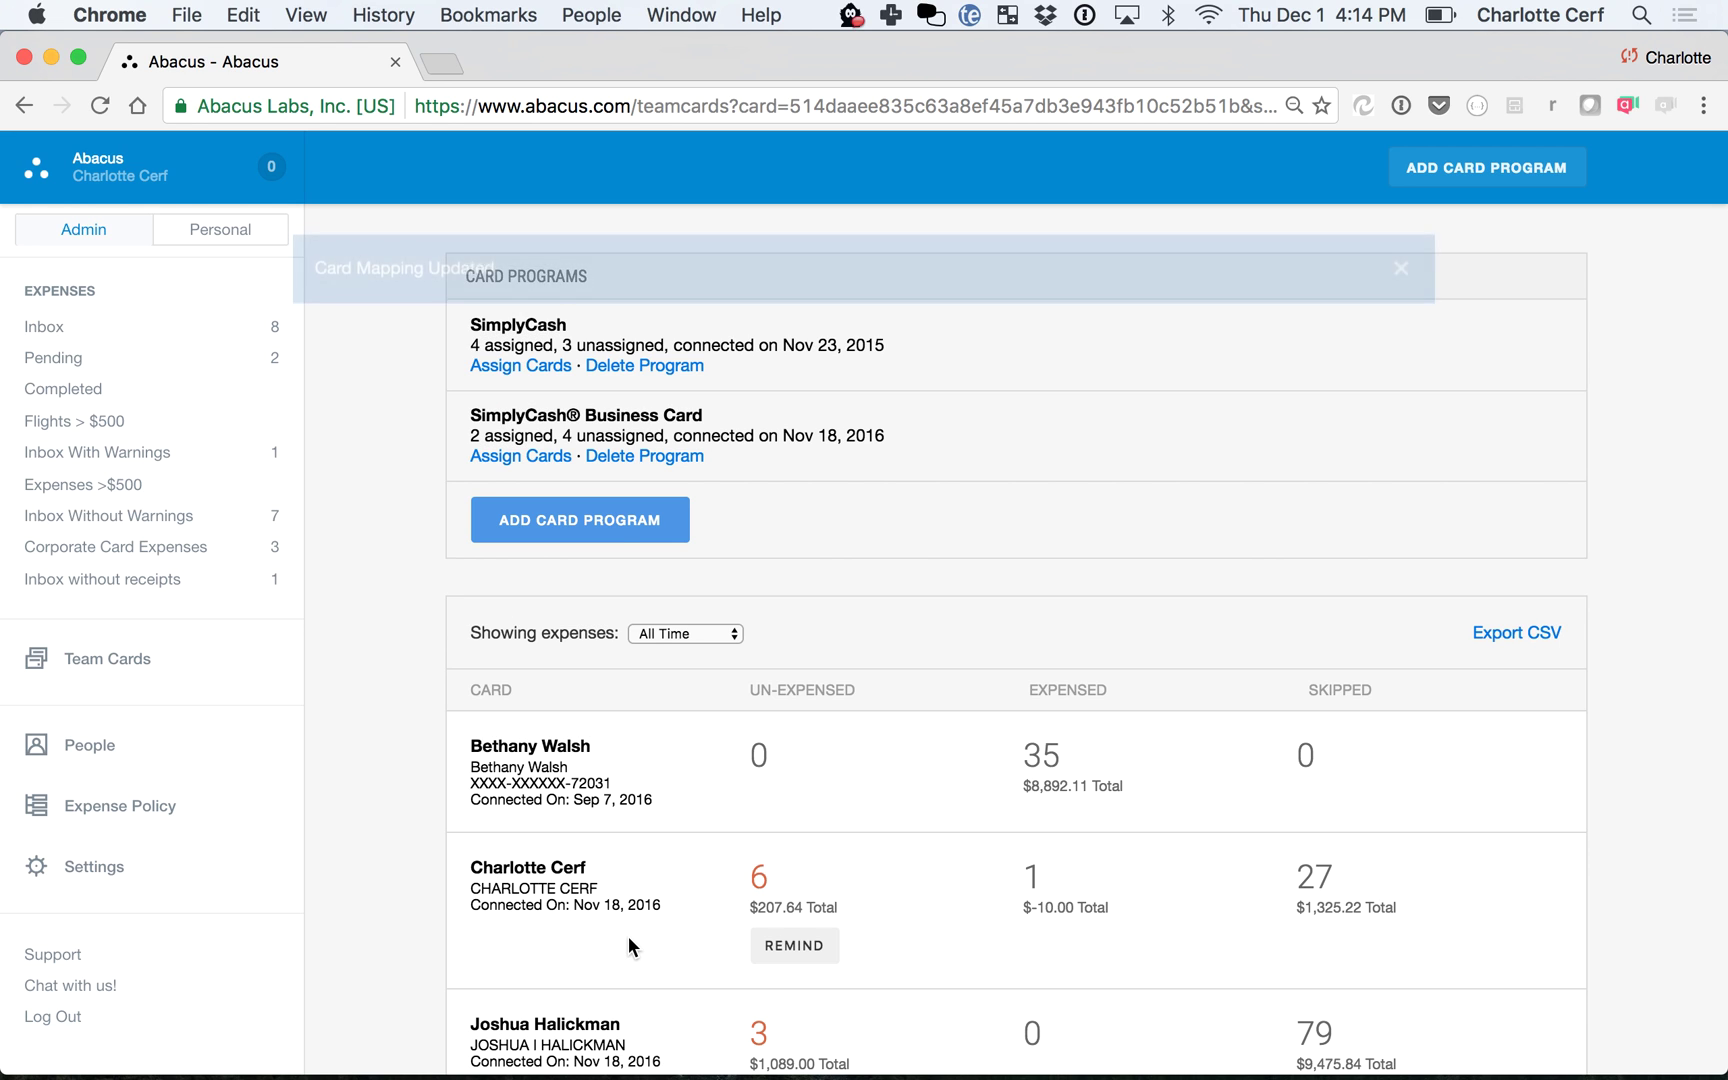
- Open the team's expenses, clear the Inbox section filter and filter by the cardholder whose new card was just assigned
{"action": "scroll", "coordinate": [628, 936], "scroll_direction": "down", "scroll_amount": 10}
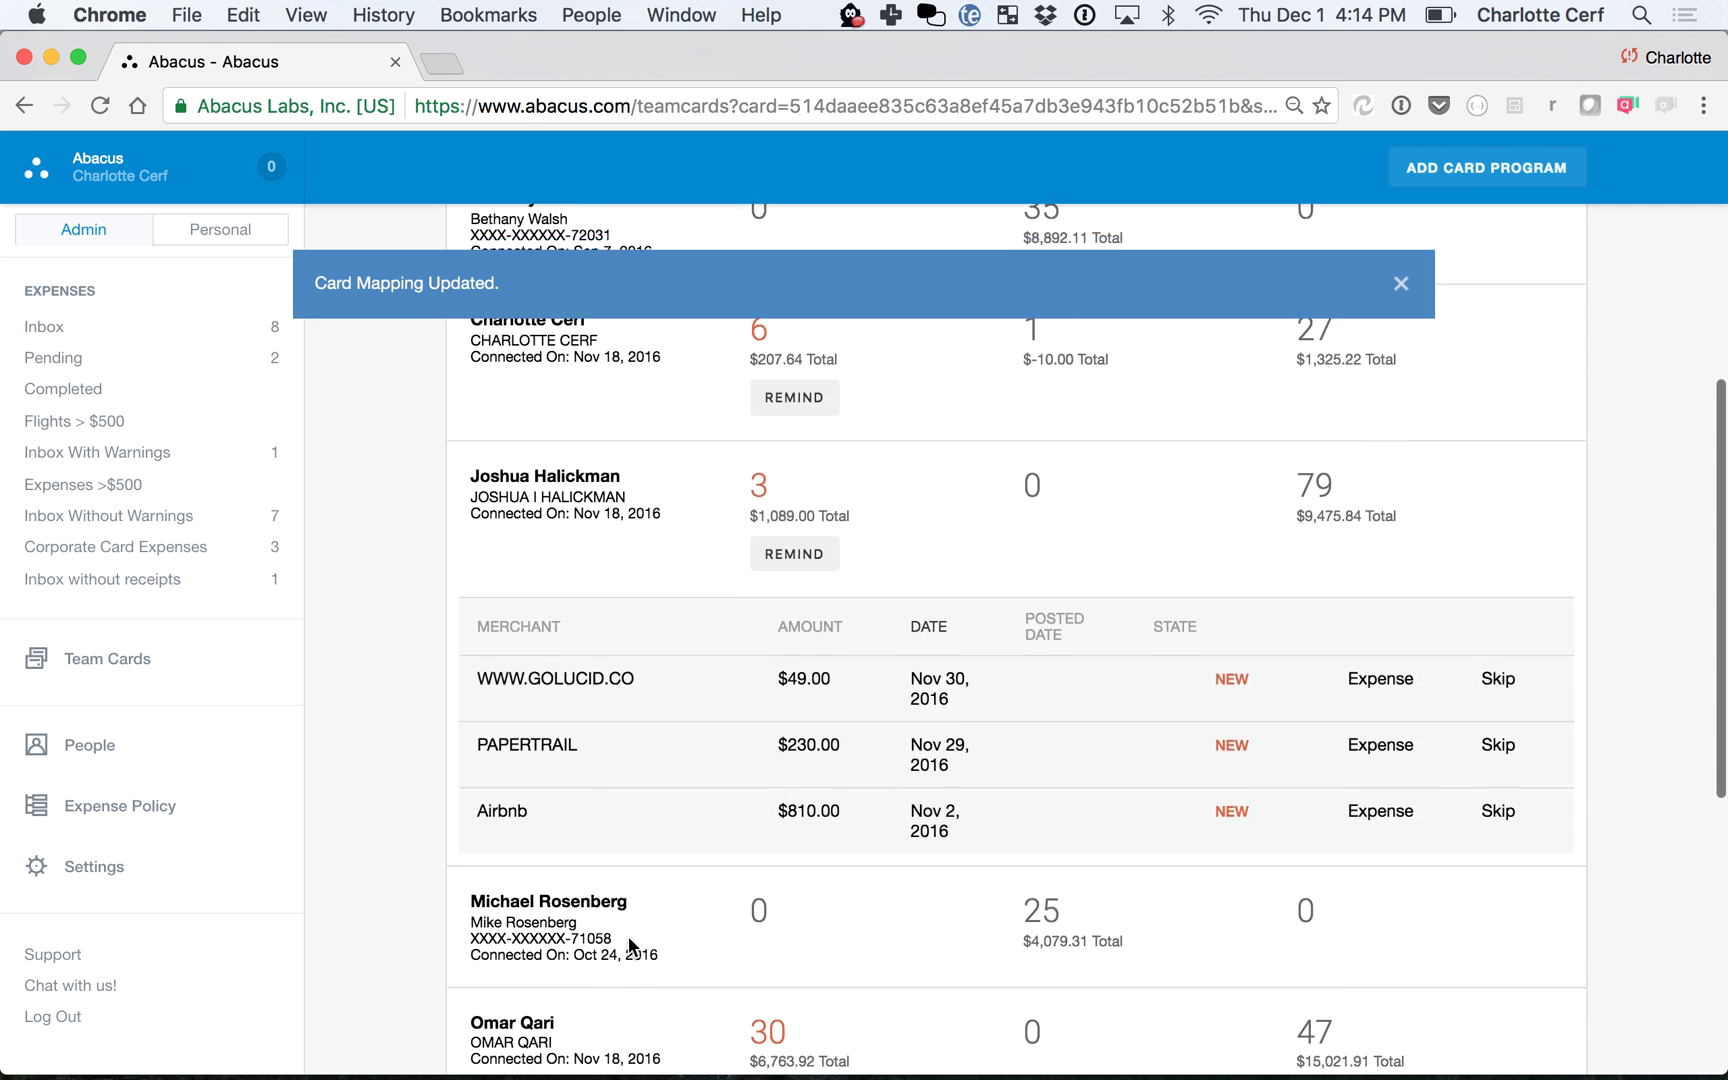
{"action": "scroll", "coordinate": [628, 936], "scroll_direction": "down", "scroll_amount": 1}
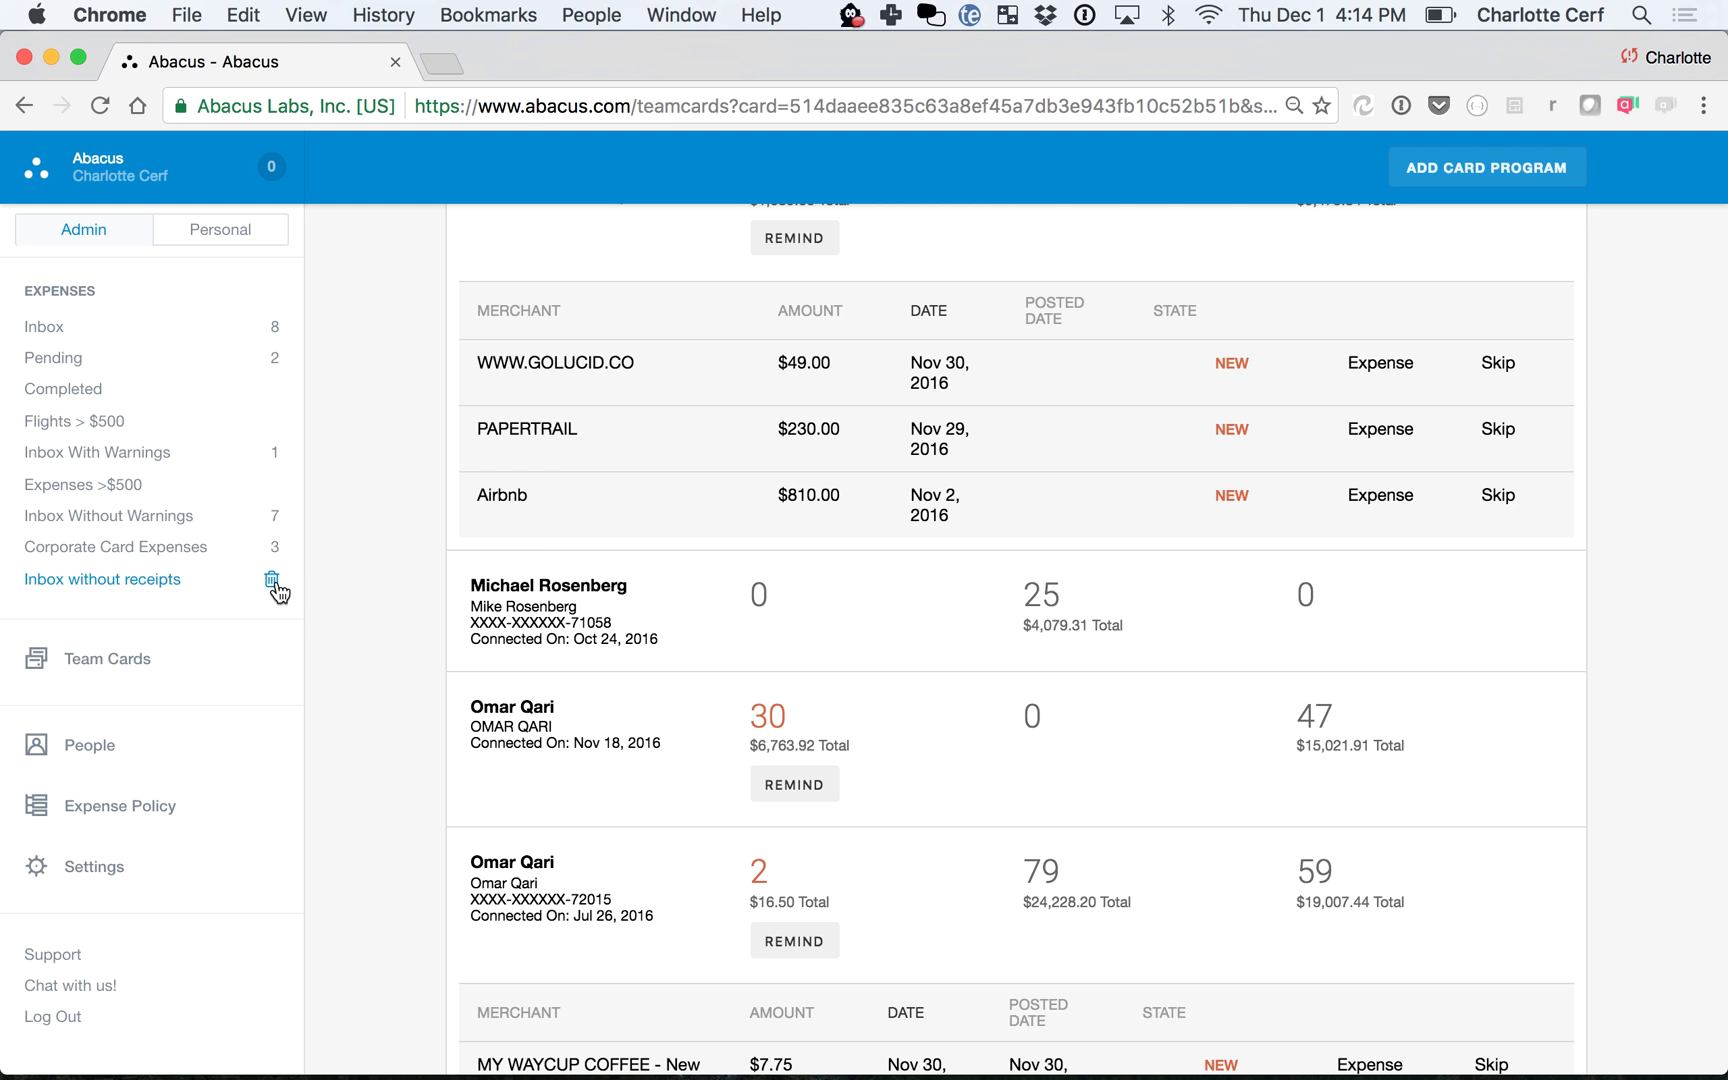
{"action": "scroll", "coordinate": [199, 430], "scroll_direction": "up", "scroll_amount": 2}
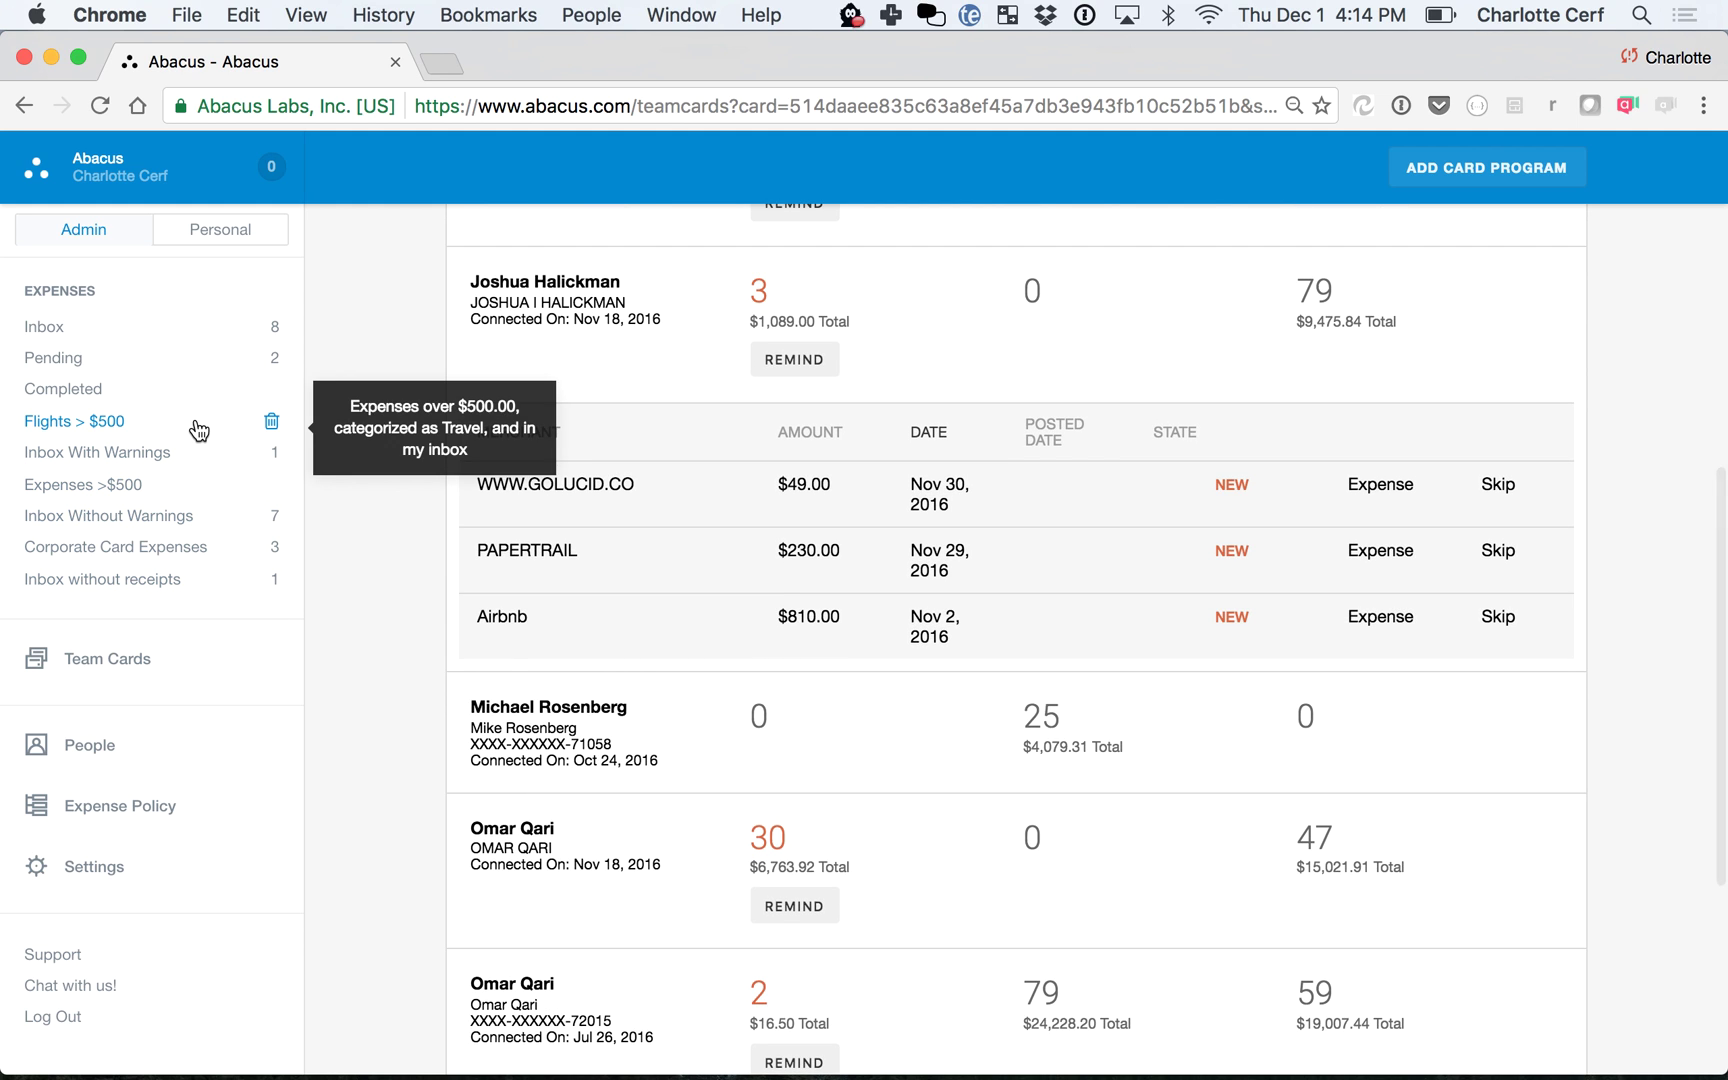
{"action": "scroll", "coordinate": [635, 906], "scroll_direction": "down", "scroll_amount": 1}
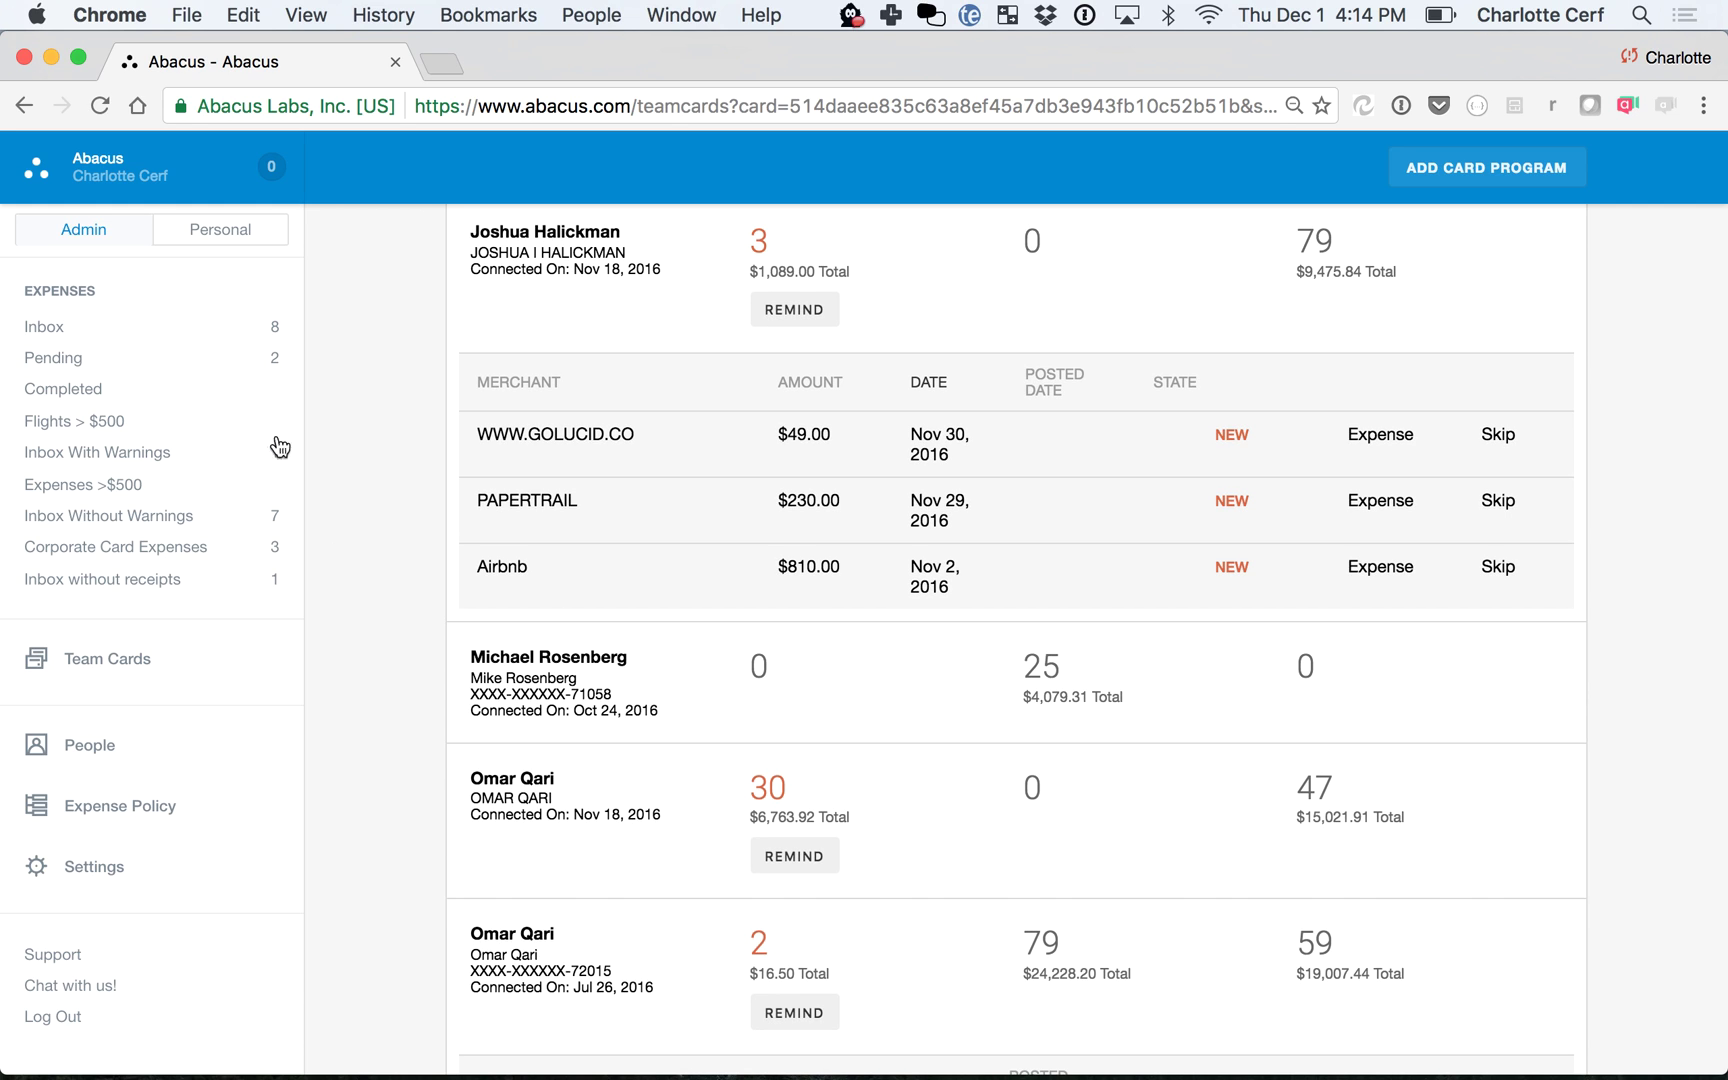
{"action": "left_click", "coordinate": [152, 328]}
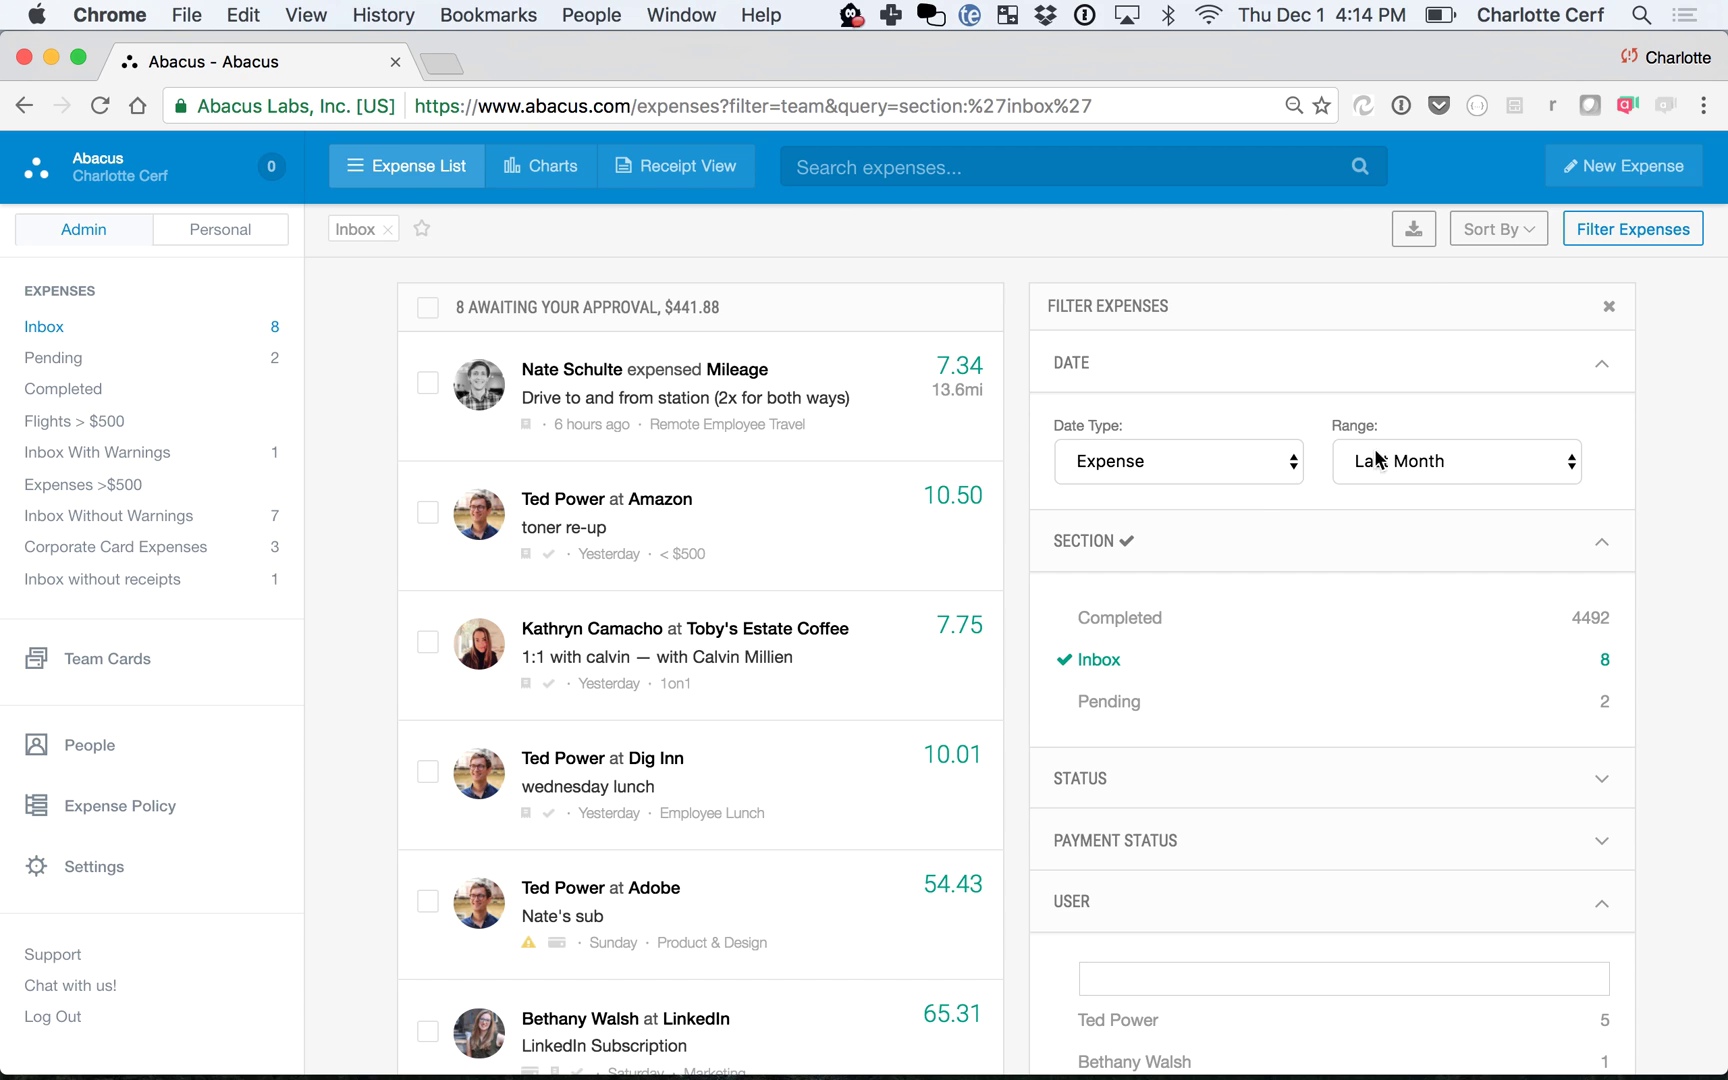
{"action": "left_click", "coordinate": [120, 330]}
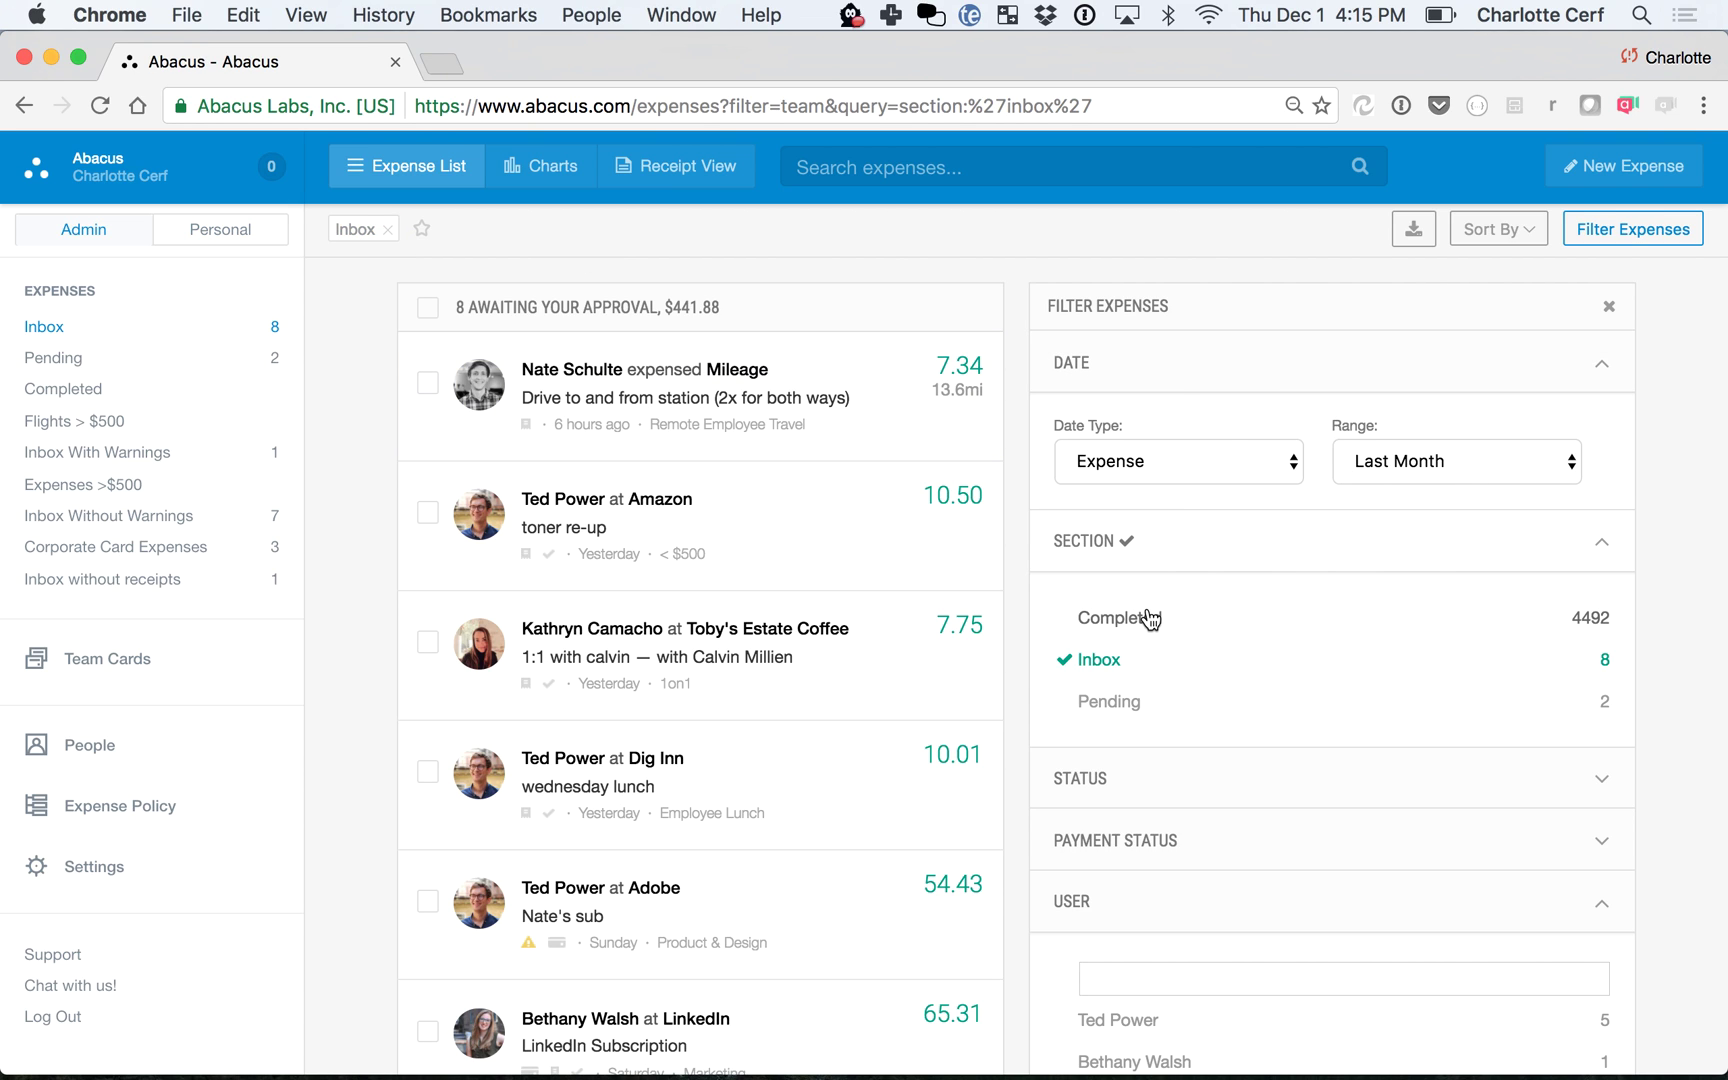
{"action": "left_click", "coordinate": [1100, 660]}
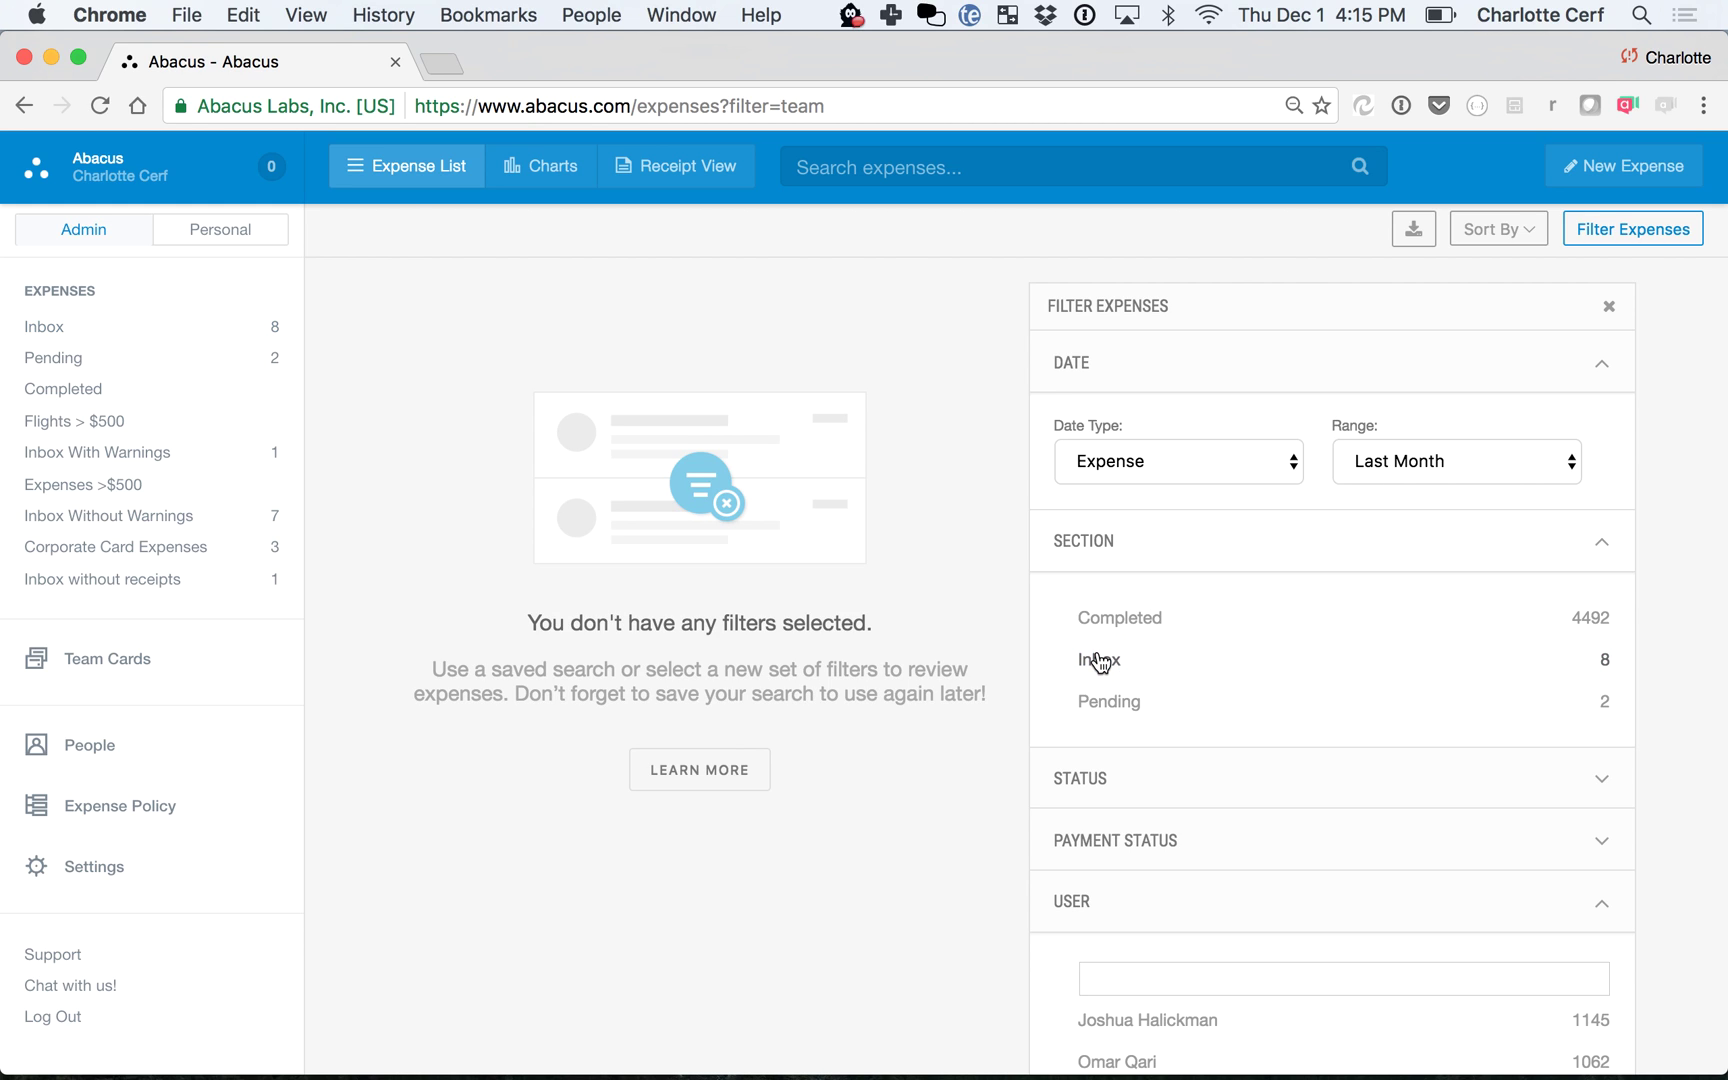
{"action": "scroll", "coordinate": [1100, 660], "scroll_direction": "down", "scroll_amount": 5}
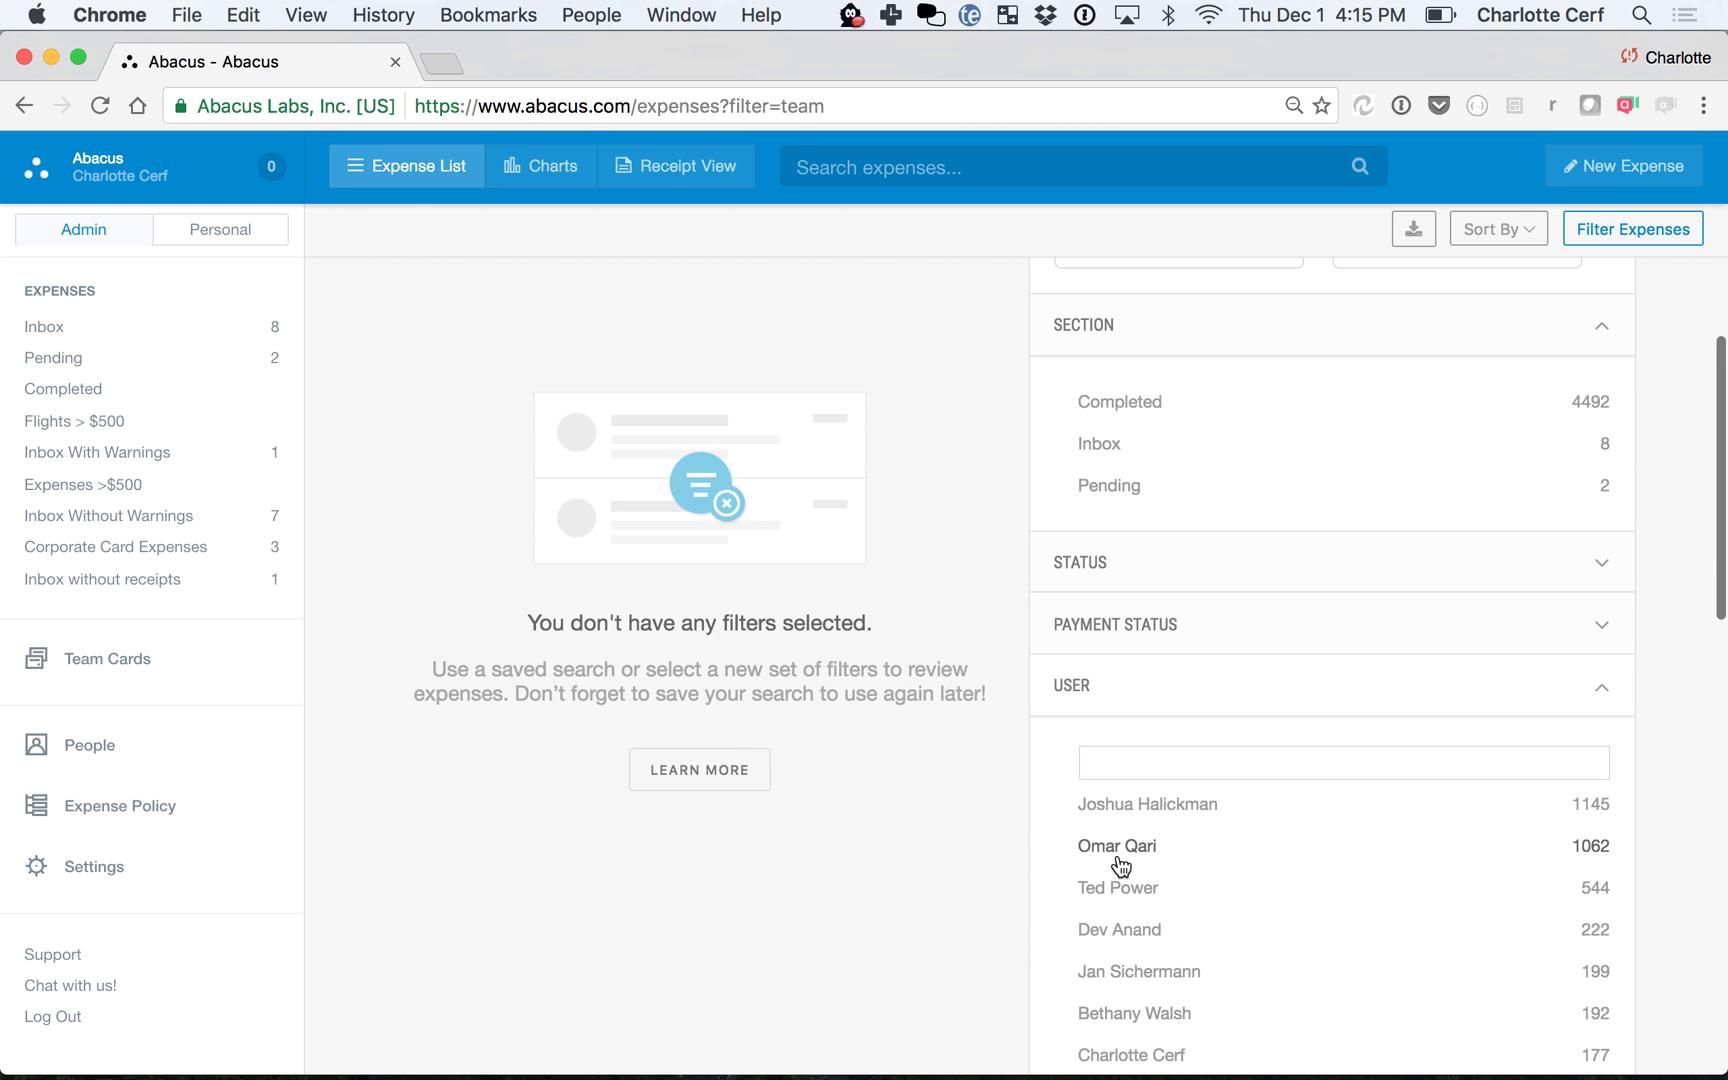
{"action": "left_click", "coordinate": [1116, 846]}
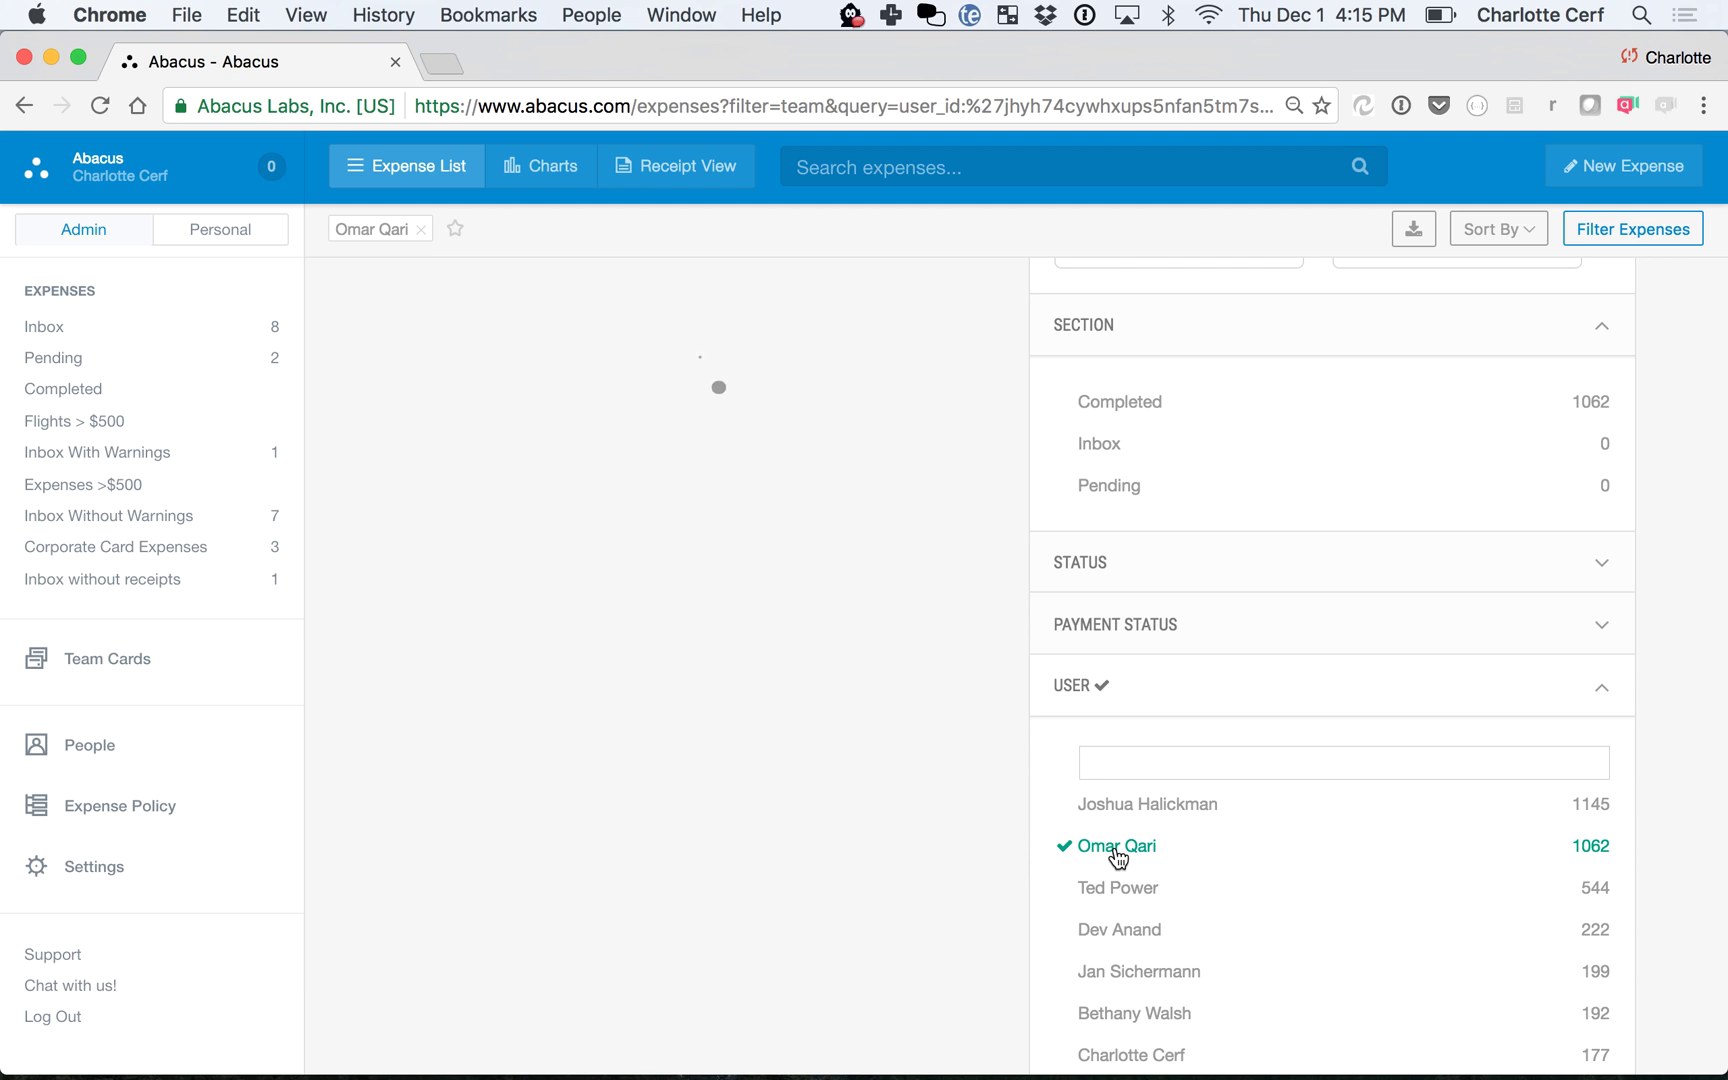
{"action": "scroll", "coordinate": [1276, 718], "scroll_direction": "down", "scroll_amount": 1}
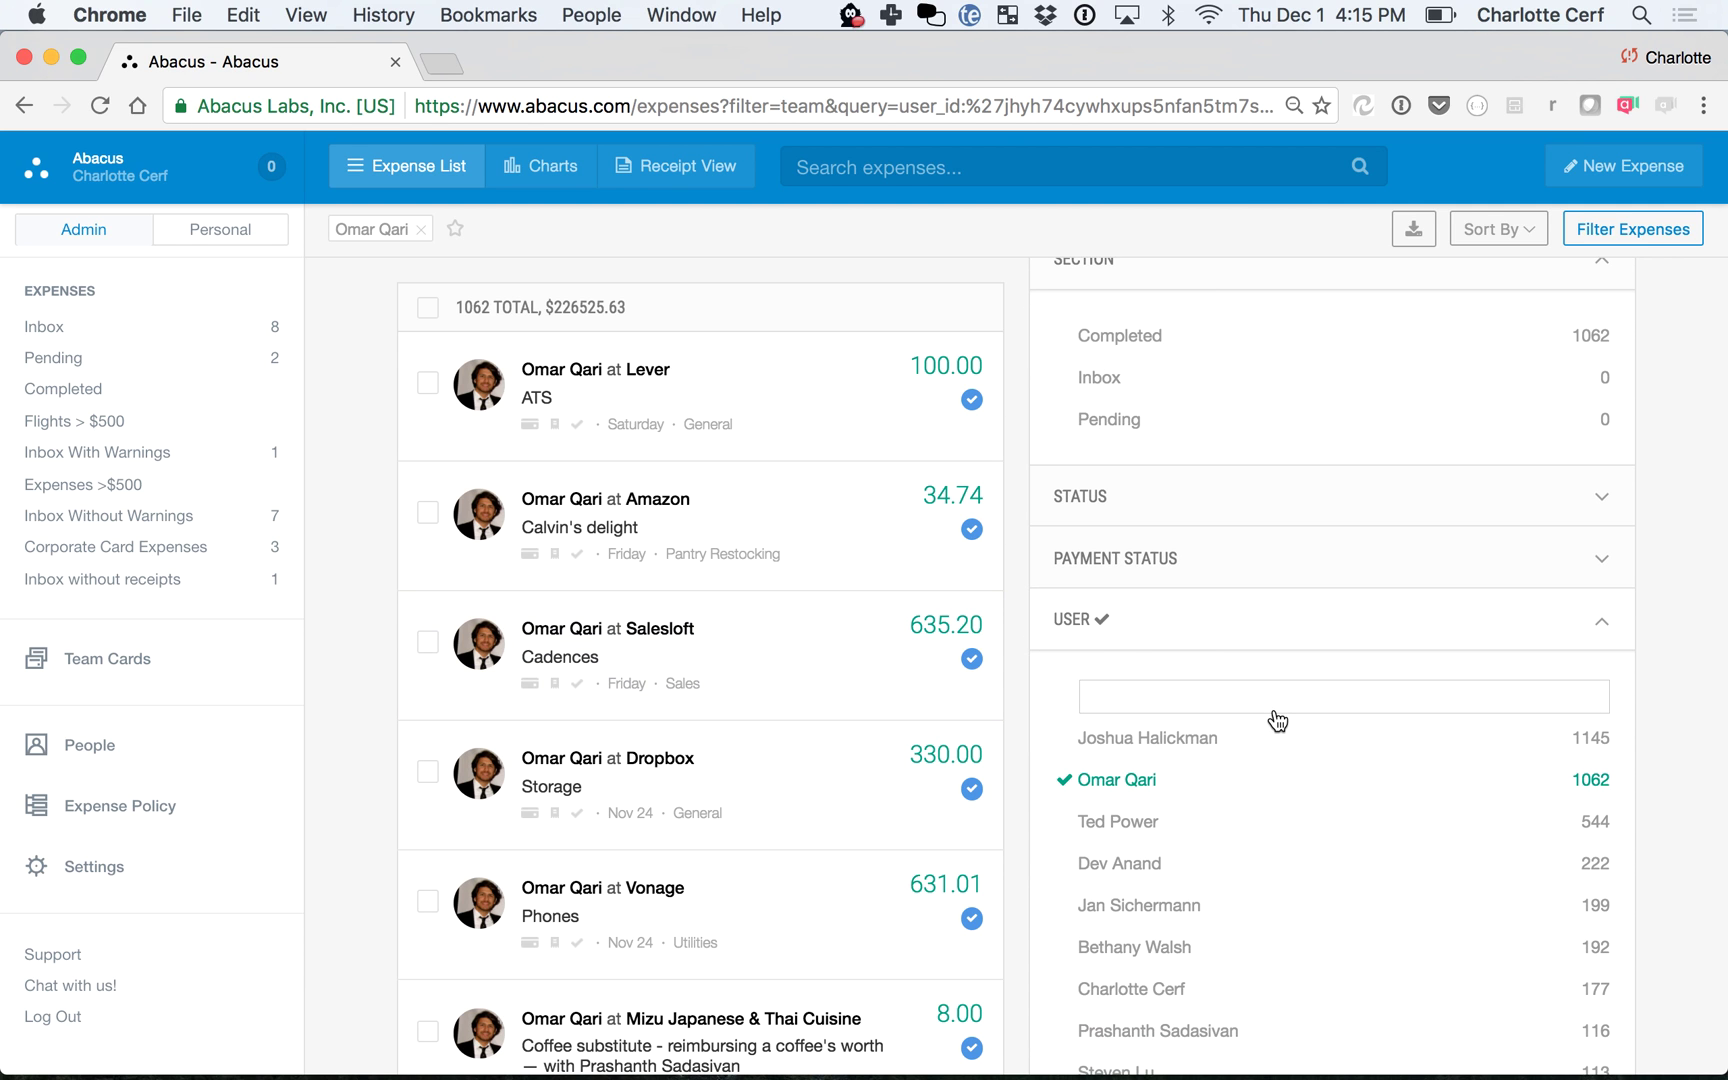
- Try to restrict the cardholder's expenses to the Last Month date range
{"action": "scroll", "coordinate": [1277, 720], "scroll_direction": "up", "scroll_amount": 5}
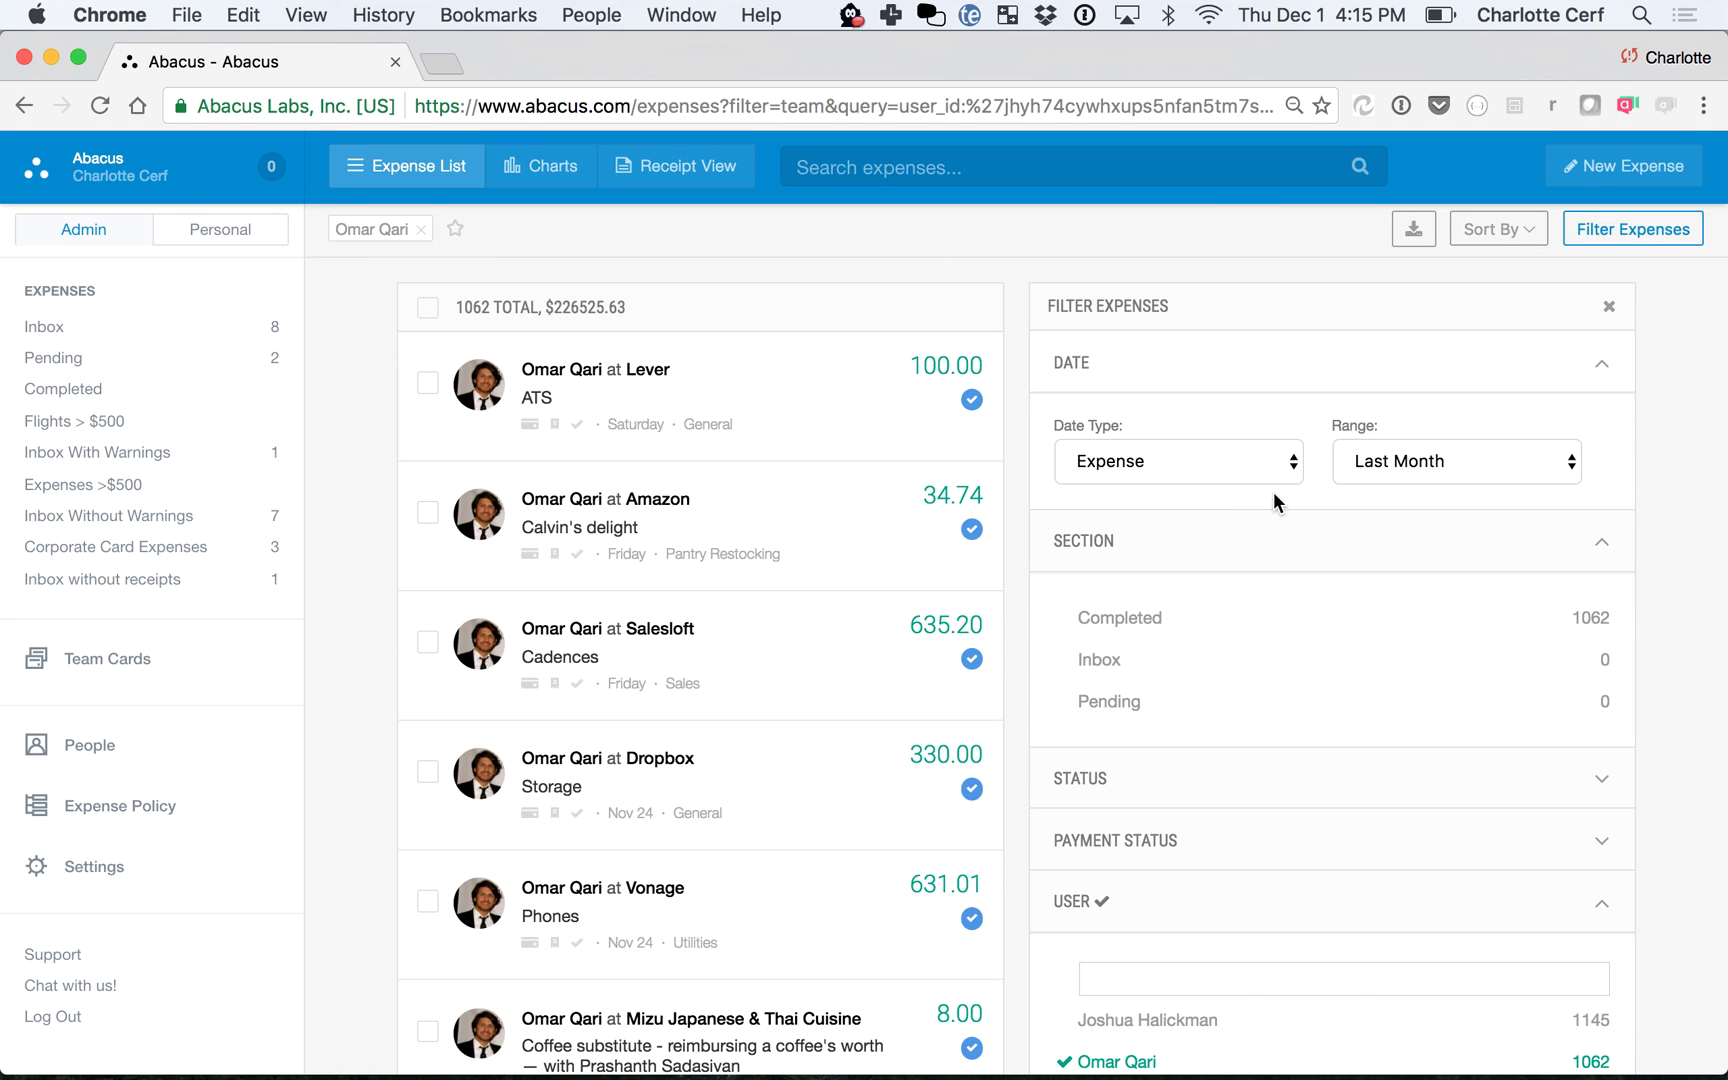
{"action": "left_click", "coordinate": [1230, 462]}
{"action": "left_click", "coordinate": [1228, 460]}
{"action": "left_click", "coordinate": [1380, 462]}
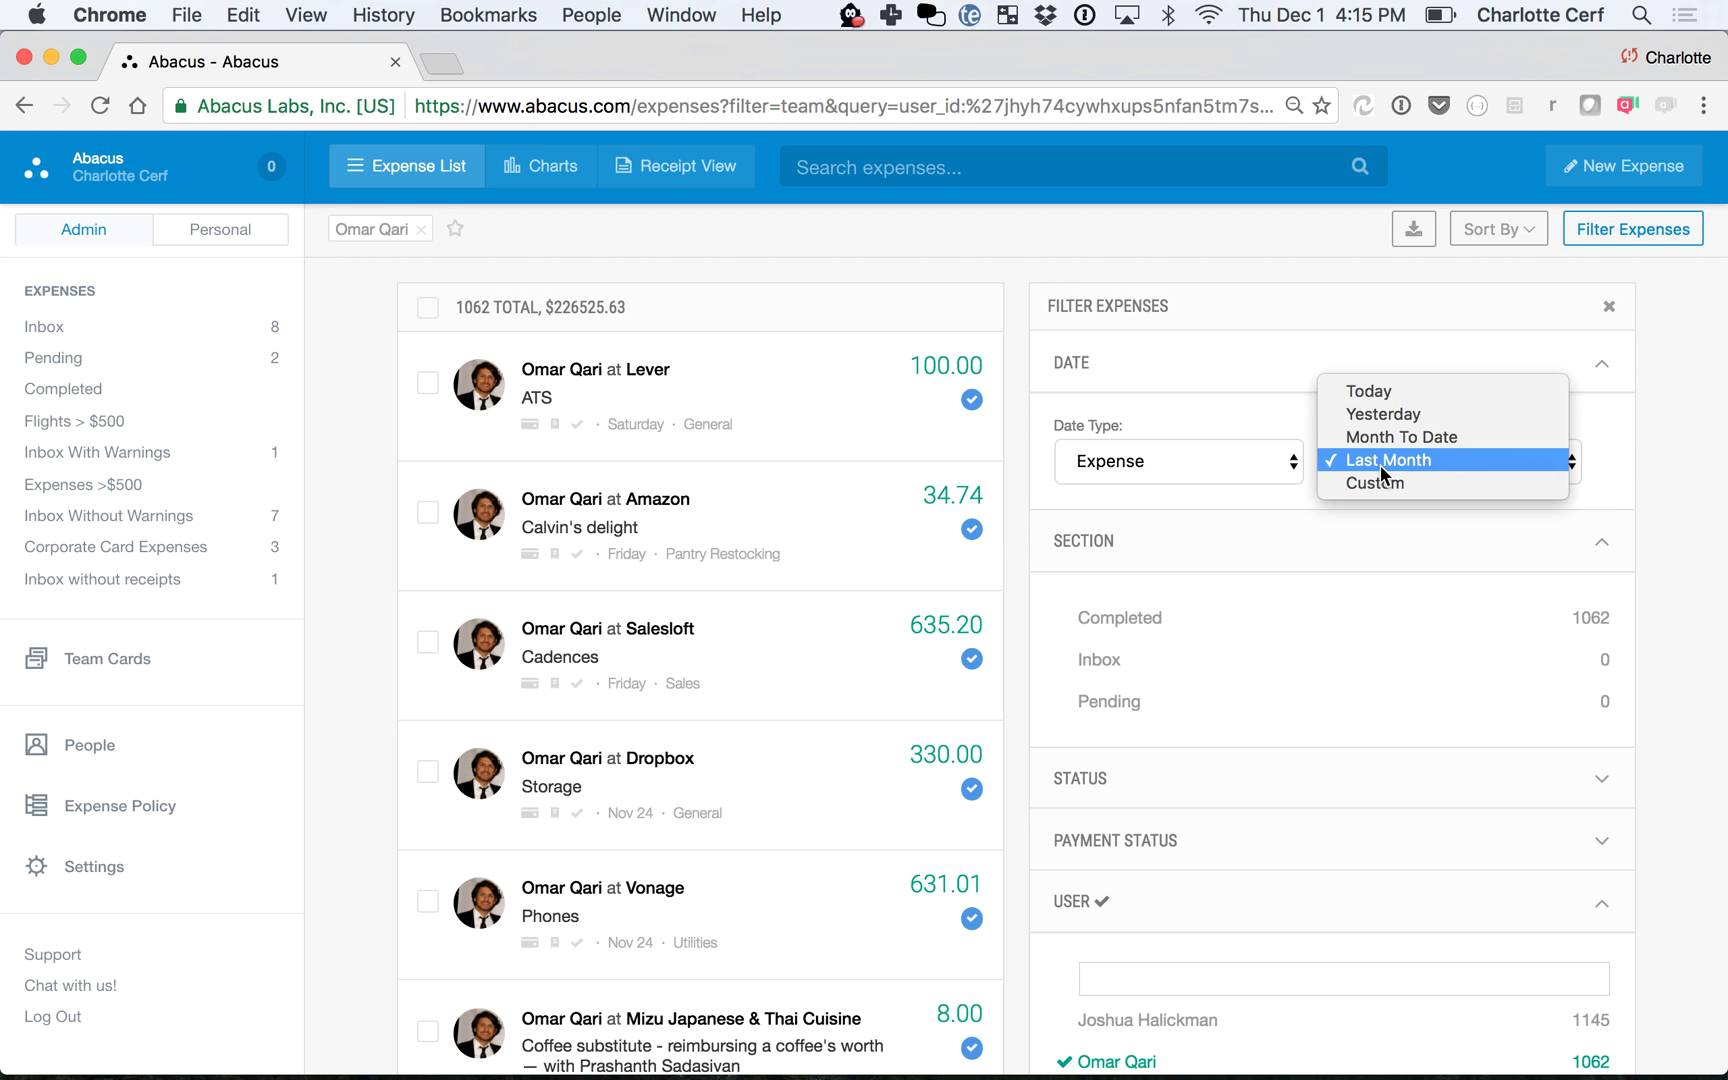
{"action": "left_click", "coordinate": [1377, 459]}
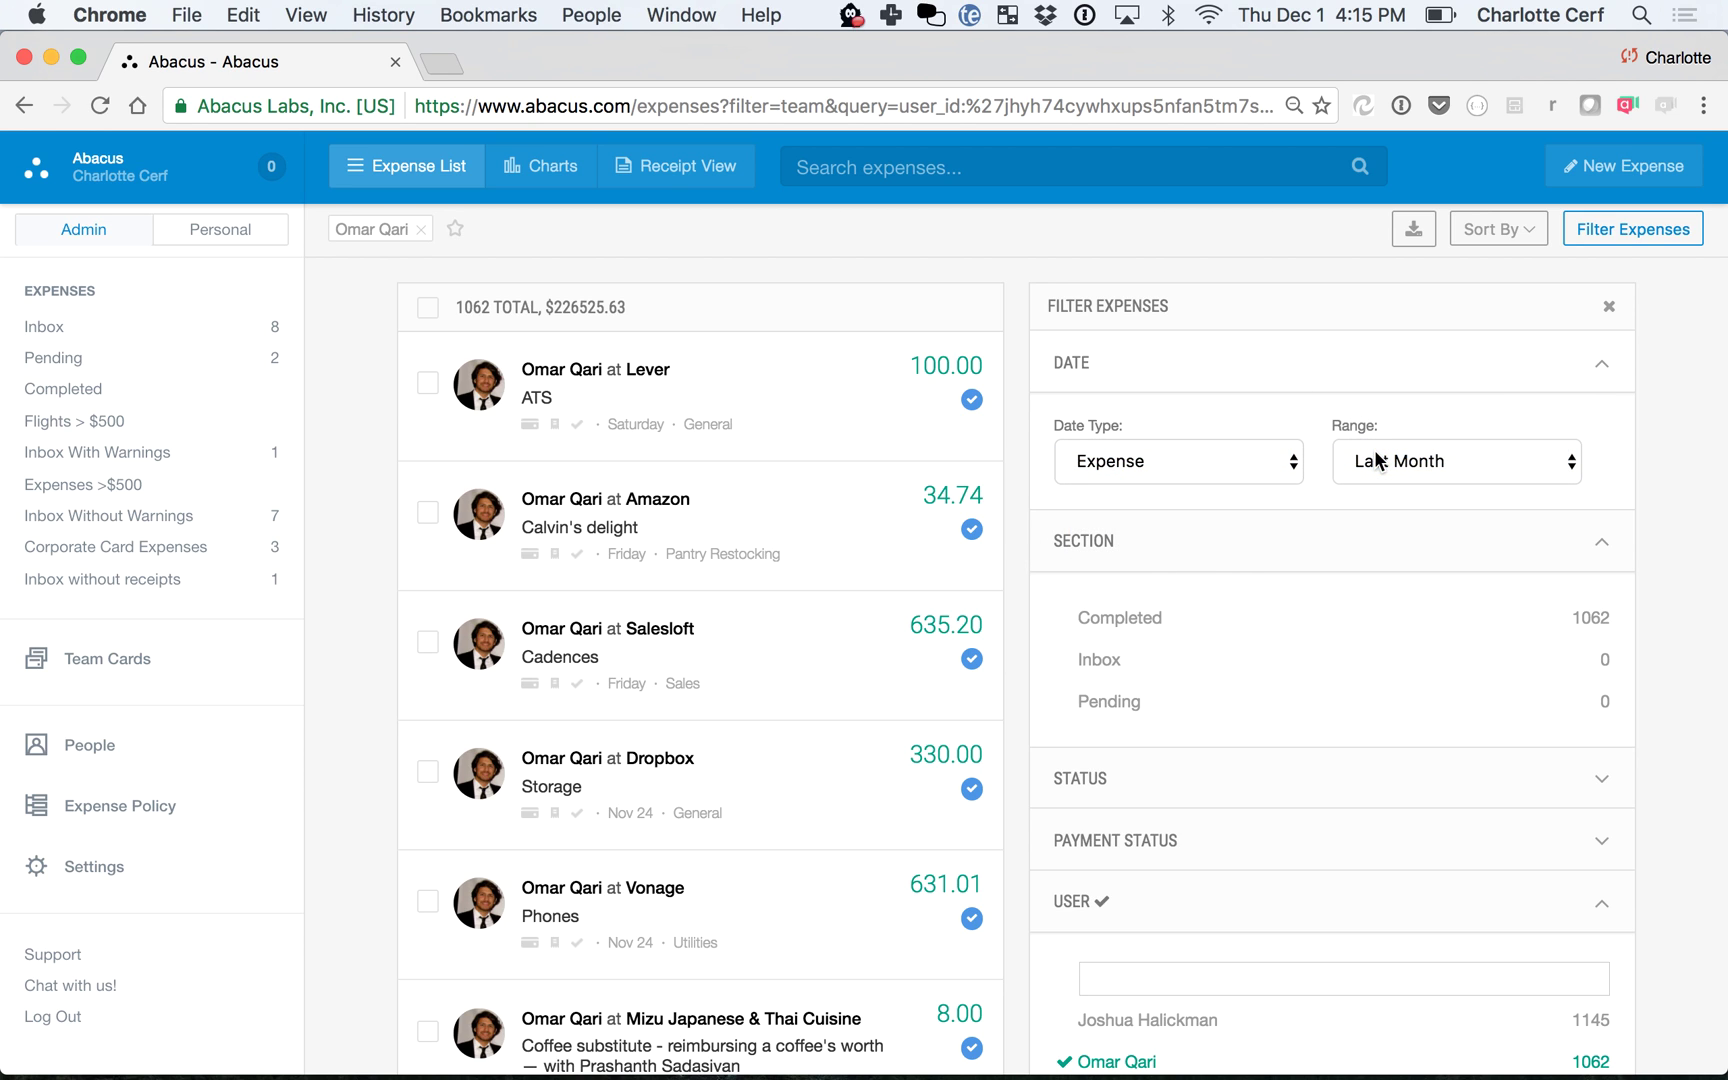
- Filter the cardholder's expenses to Not Reimbursable
{"action": "scroll", "coordinate": [1336, 567], "scroll_direction": "down", "scroll_amount": 10}
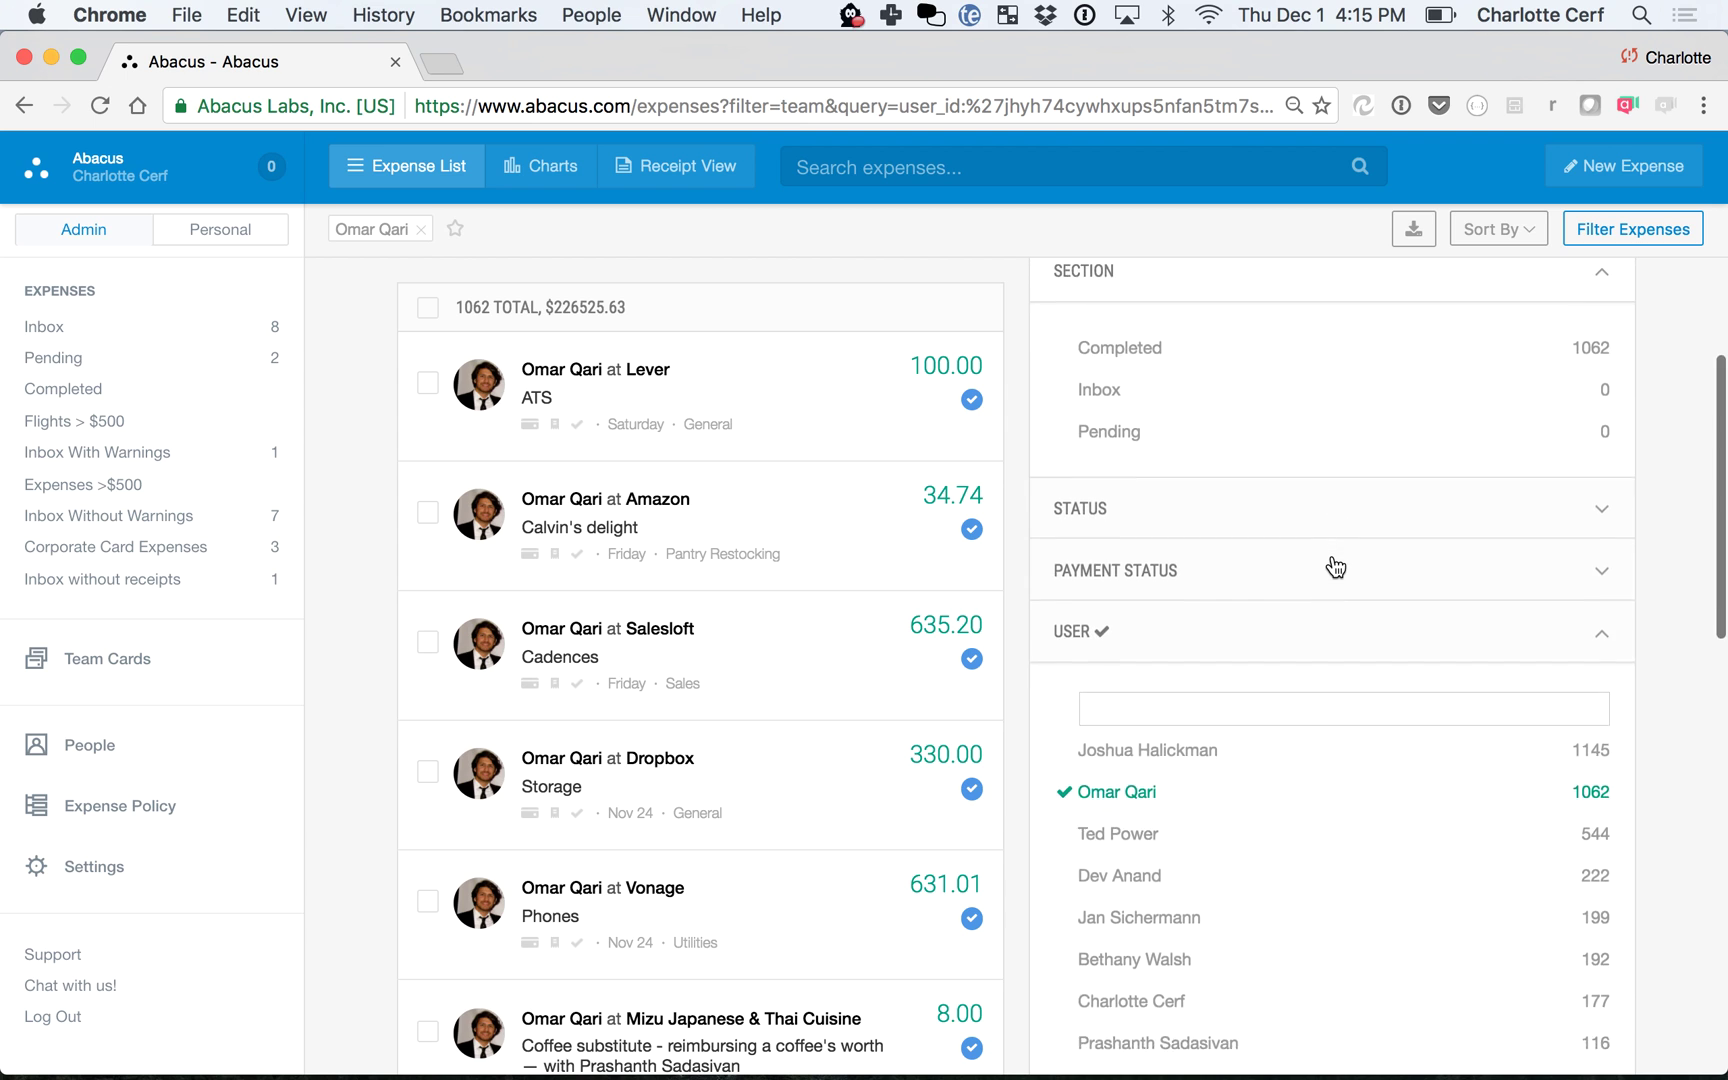
{"action": "scroll", "coordinate": [1336, 567], "scroll_direction": "down", "scroll_amount": 6}
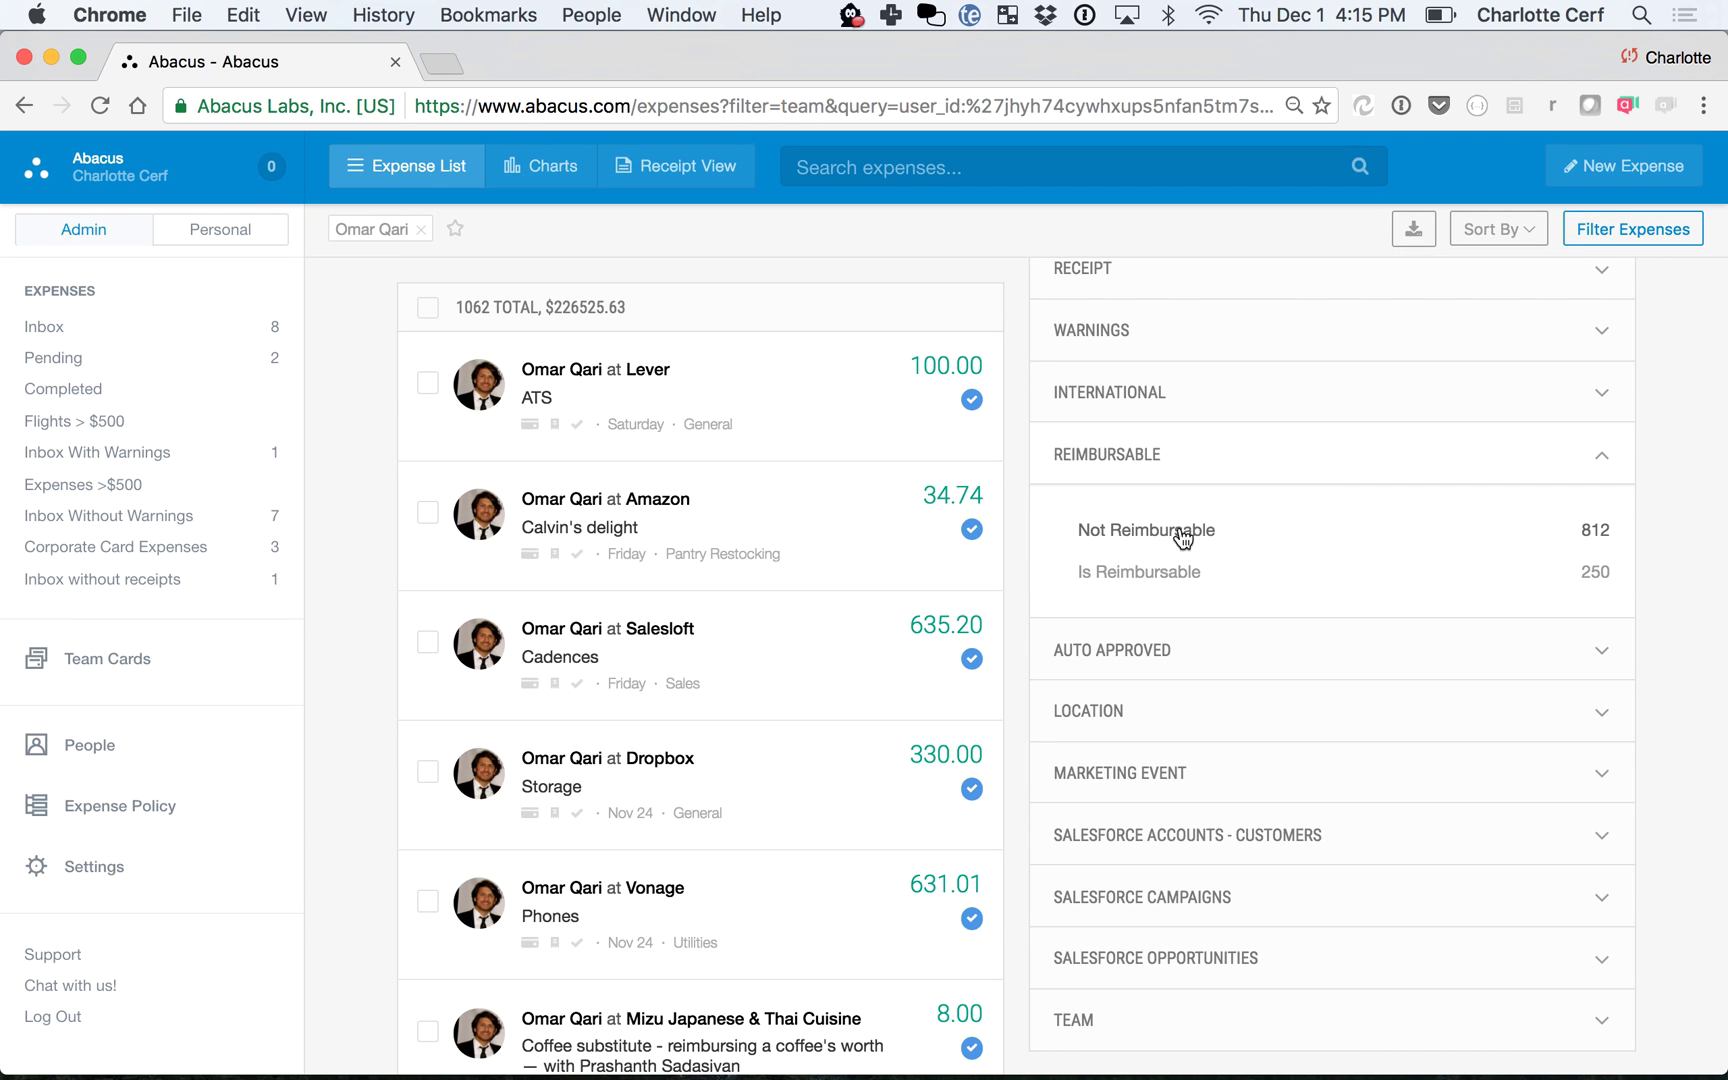
{"action": "left_click", "coordinate": [1146, 530]}
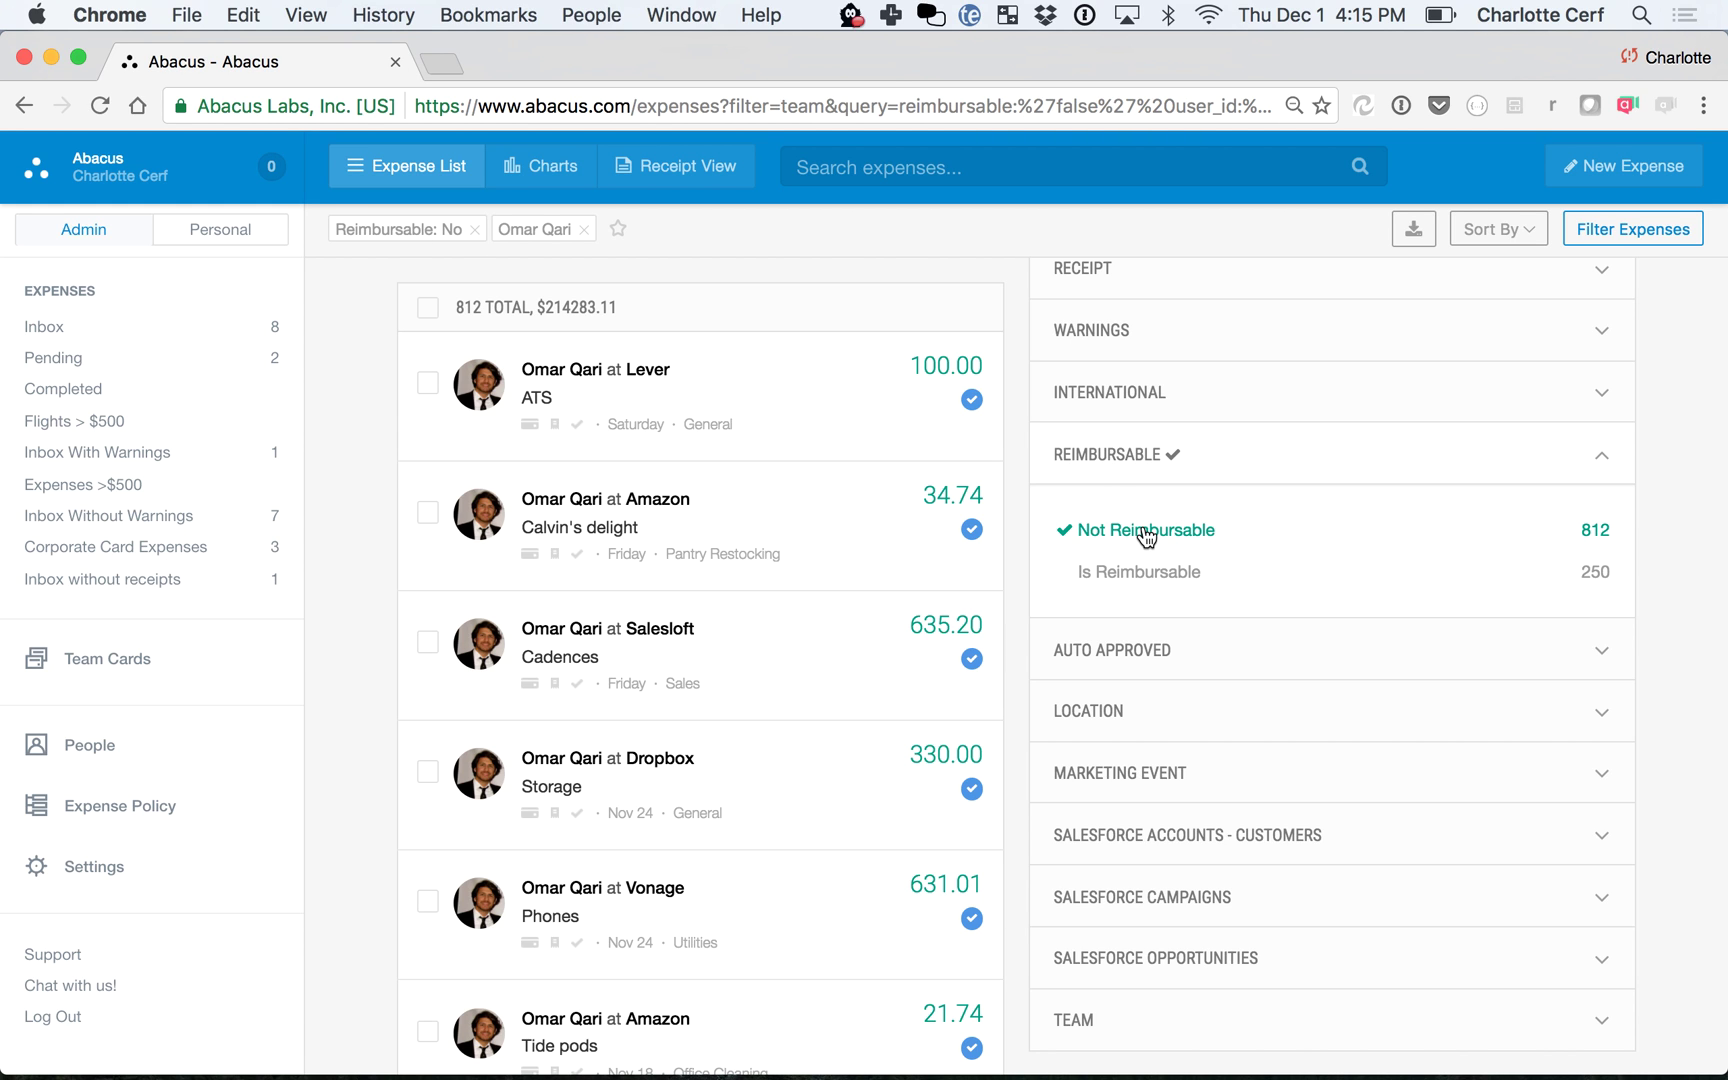
- Limit the expenses to a custom date range from 11/1/16 to 12/31/16 and select all matching expenses
{"action": "scroll", "coordinate": [1146, 510], "scroll_direction": "up", "scroll_amount": 5}
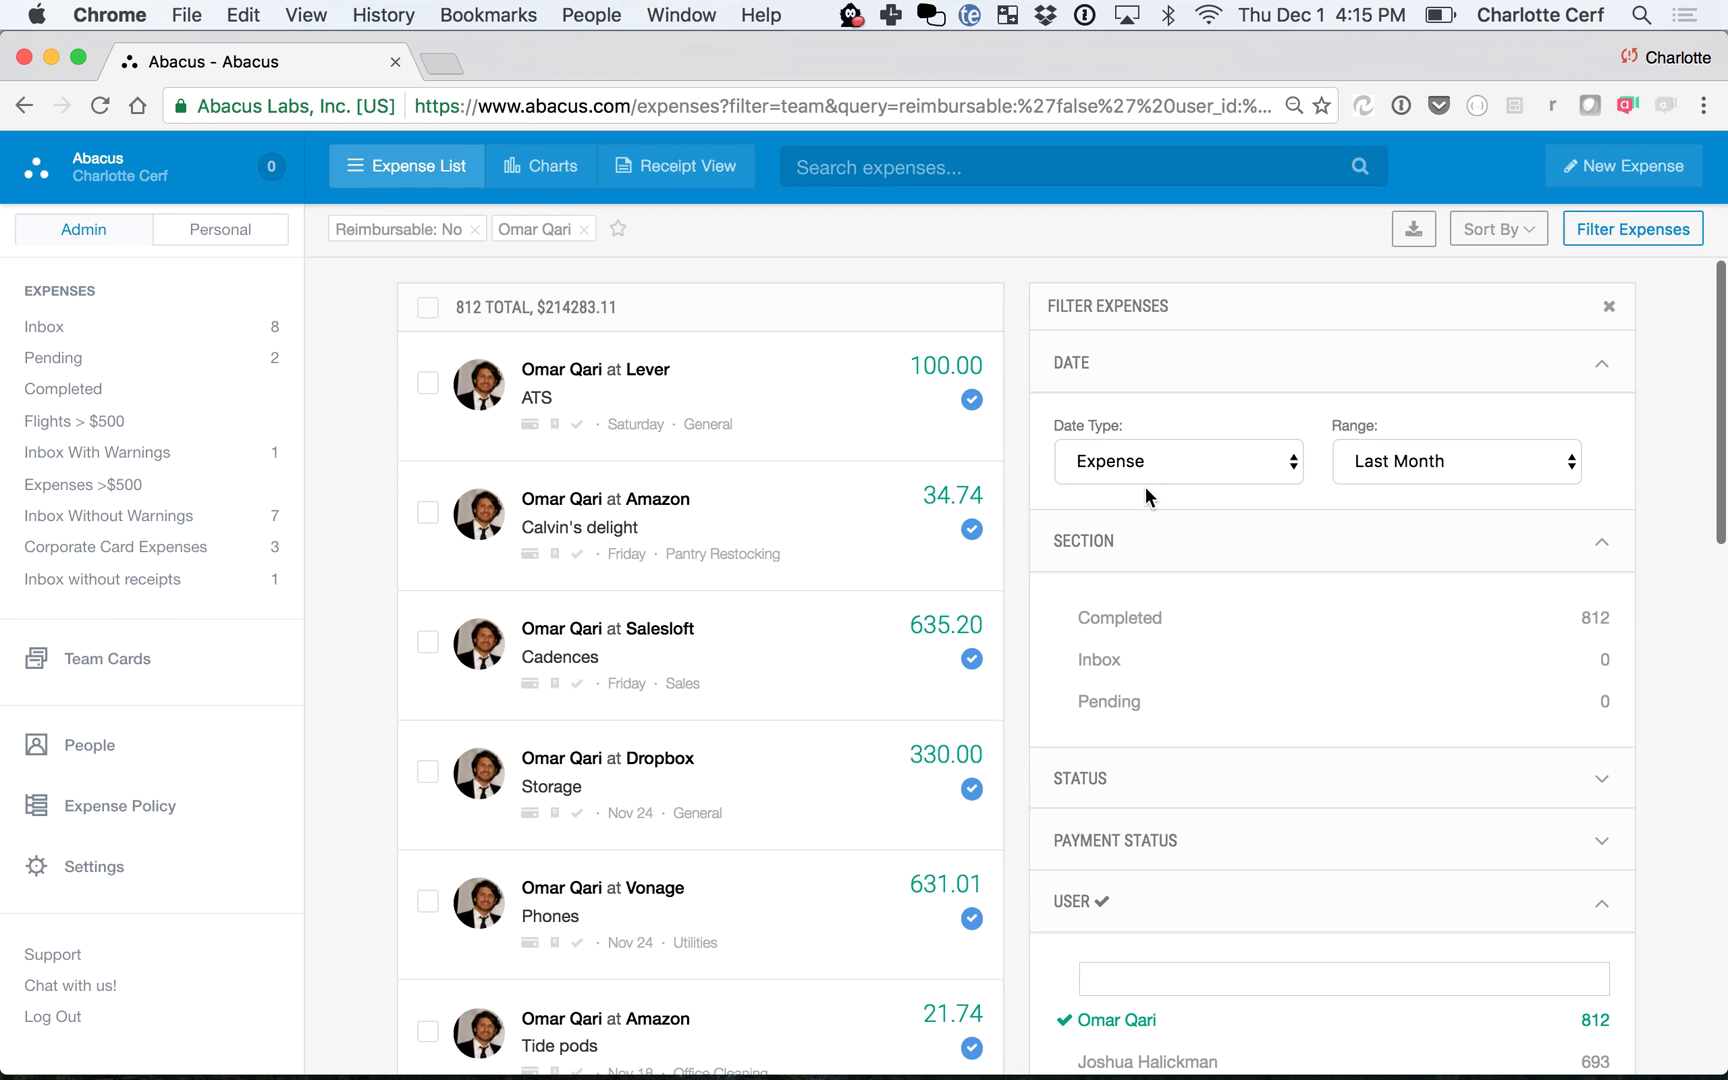
{"action": "left_click", "coordinate": [1405, 465]}
{"action": "left_click", "coordinate": [1390, 486]}
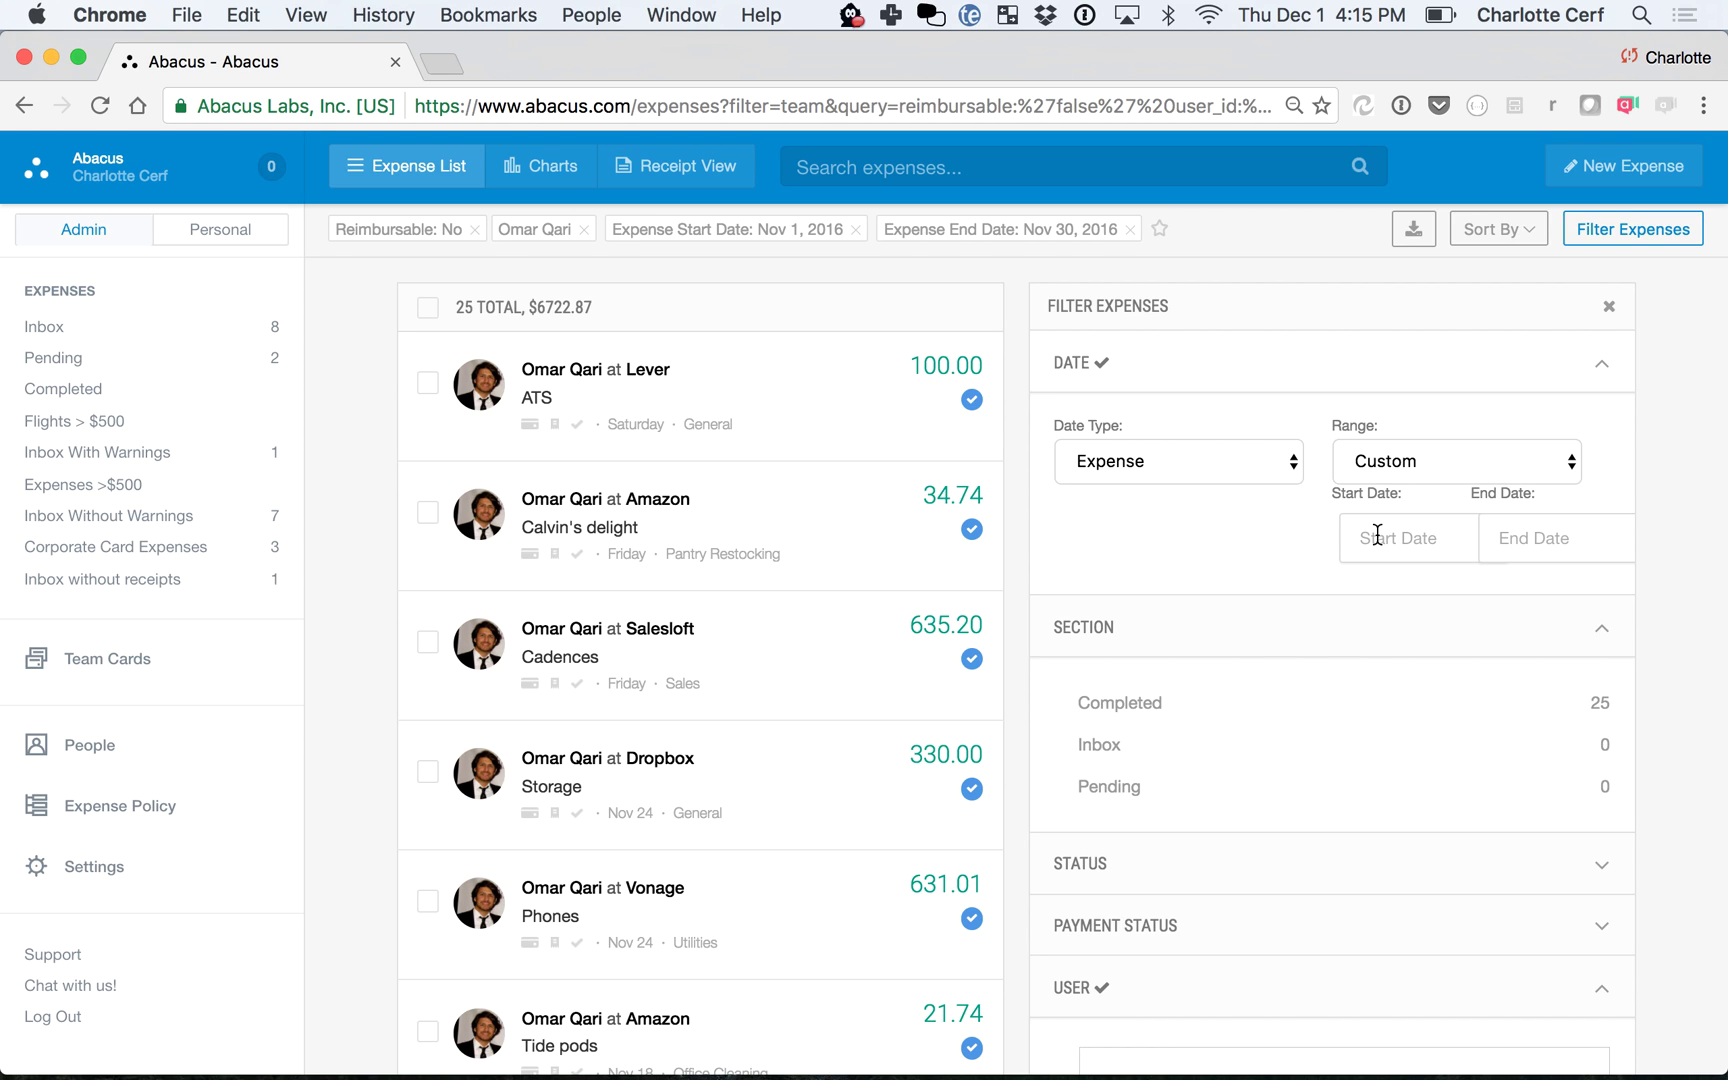
{"action": "left_click", "coordinate": [1377, 537]}
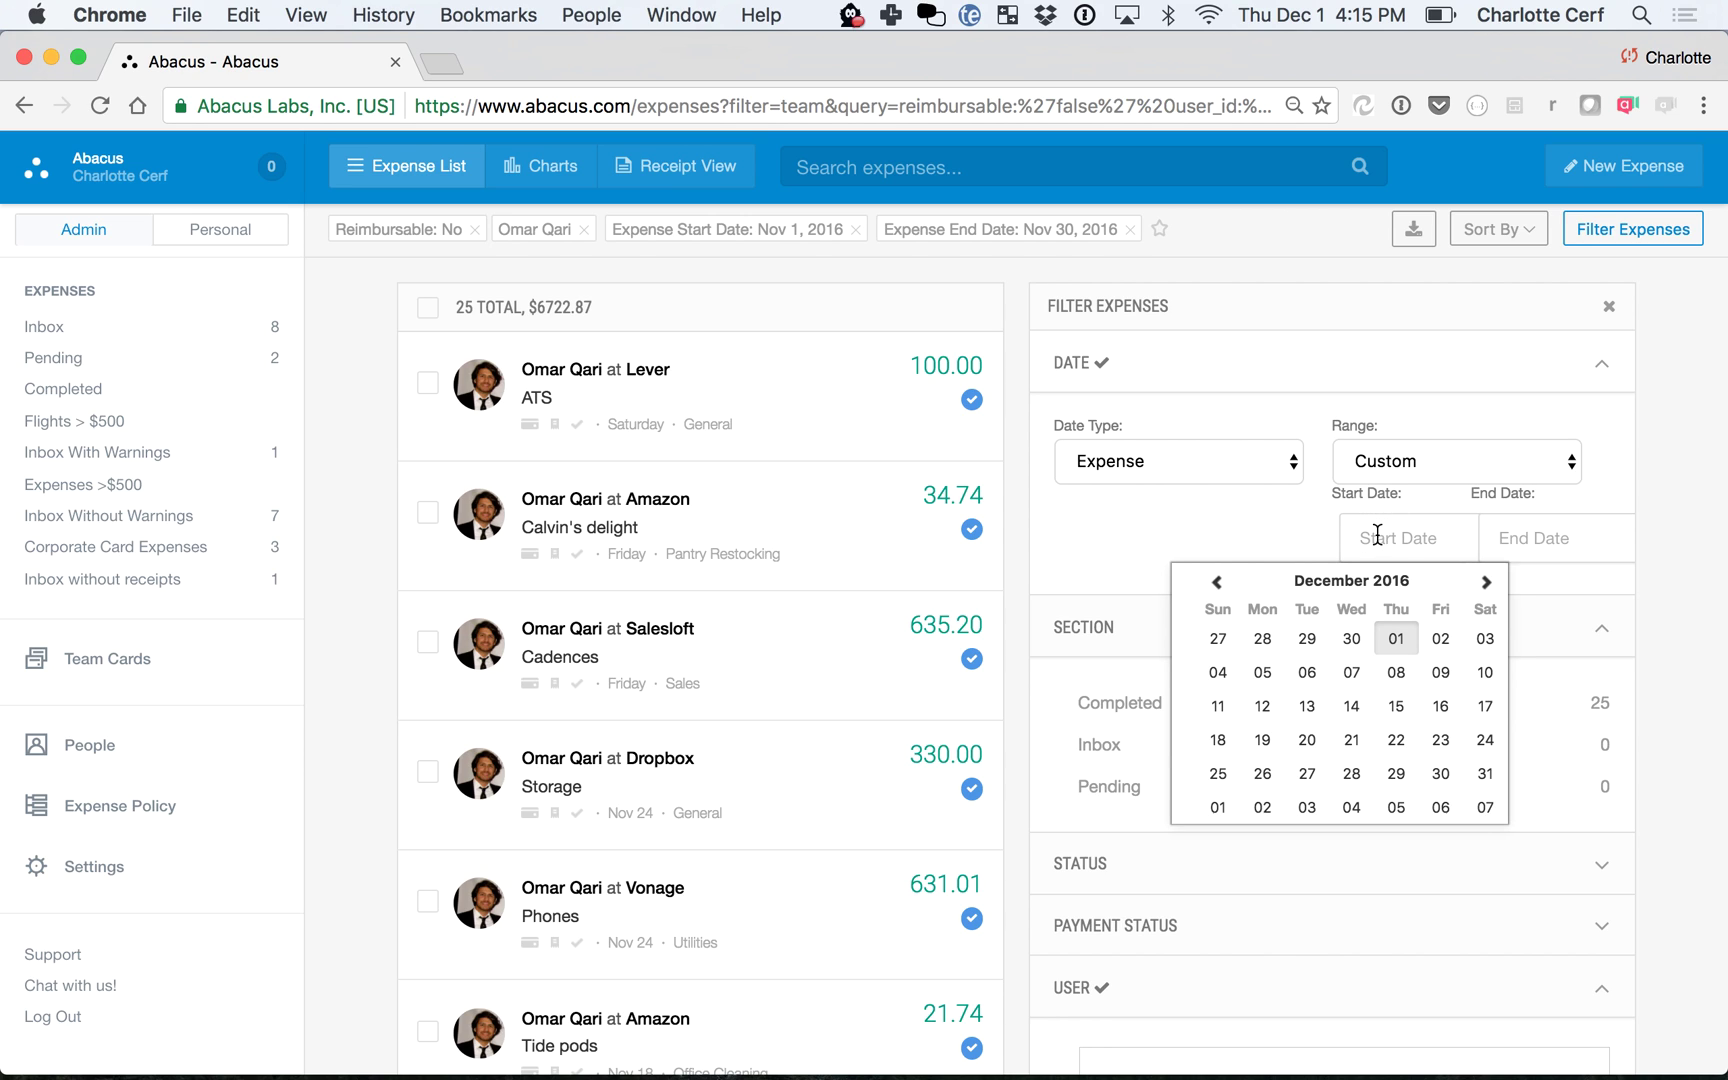
{"action": "left_click", "coordinate": [1215, 582]}
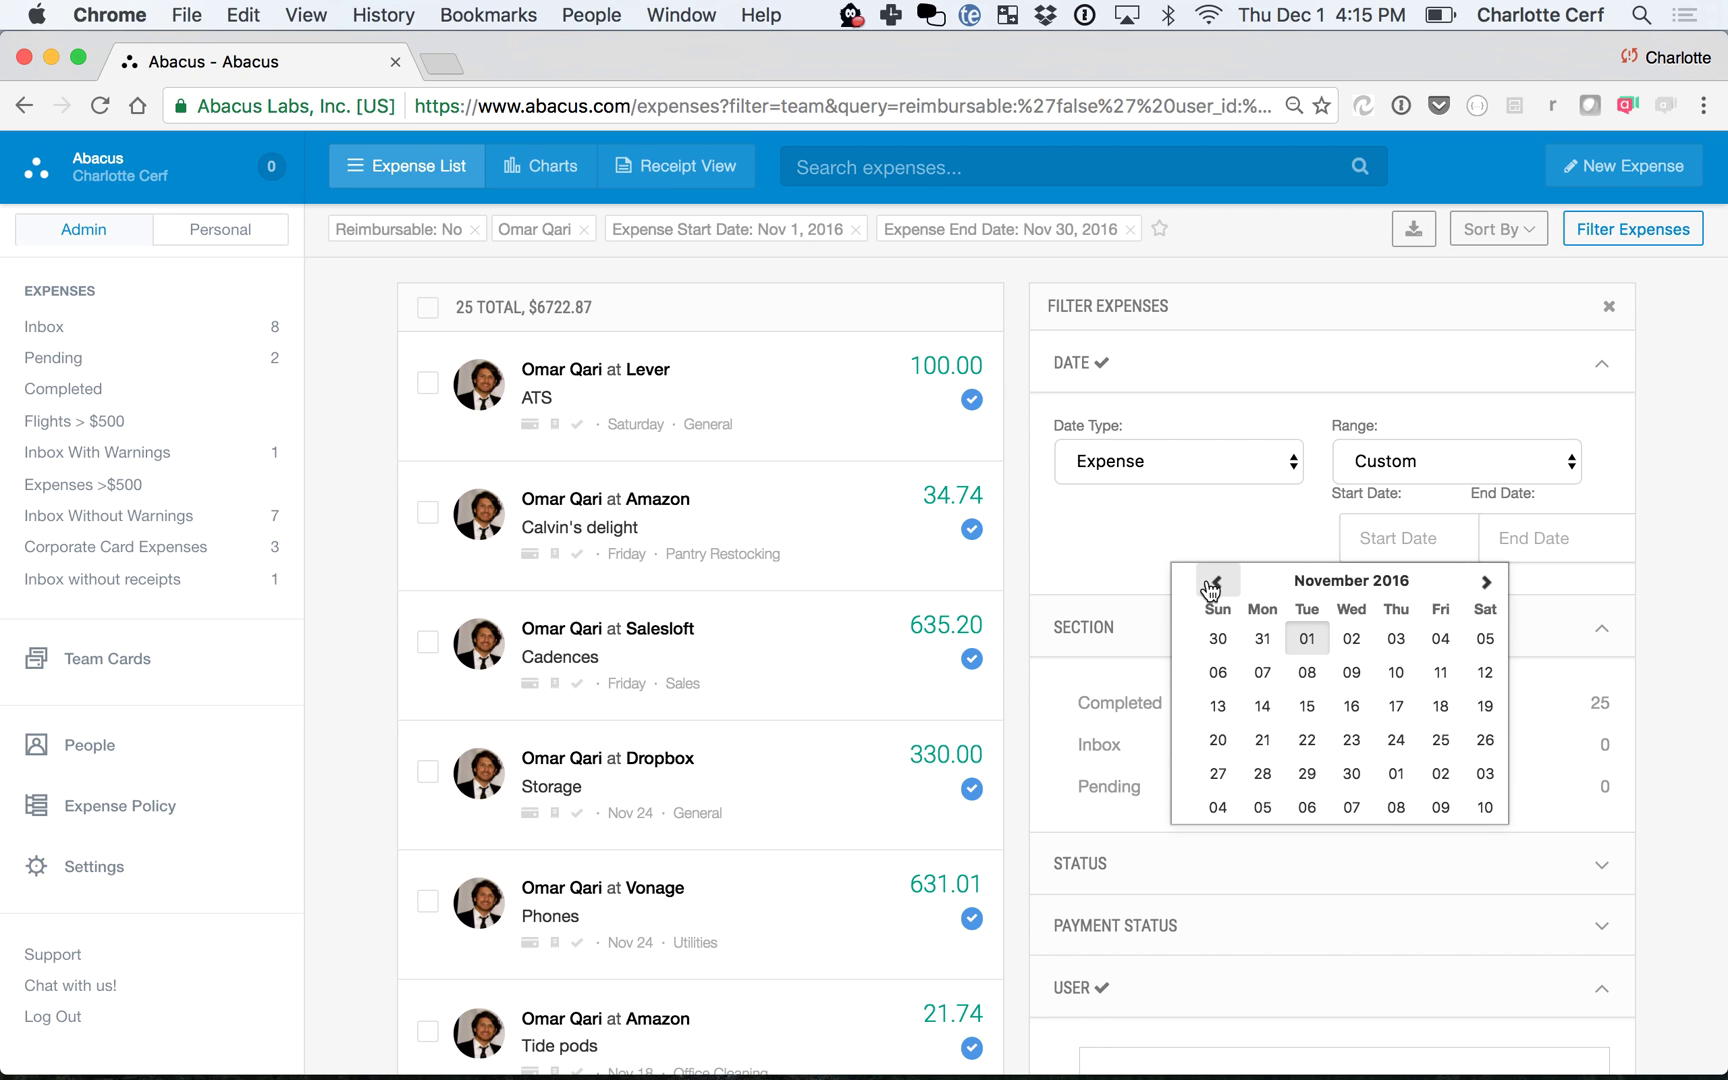
{"action": "left_click", "coordinate": [1307, 640]}
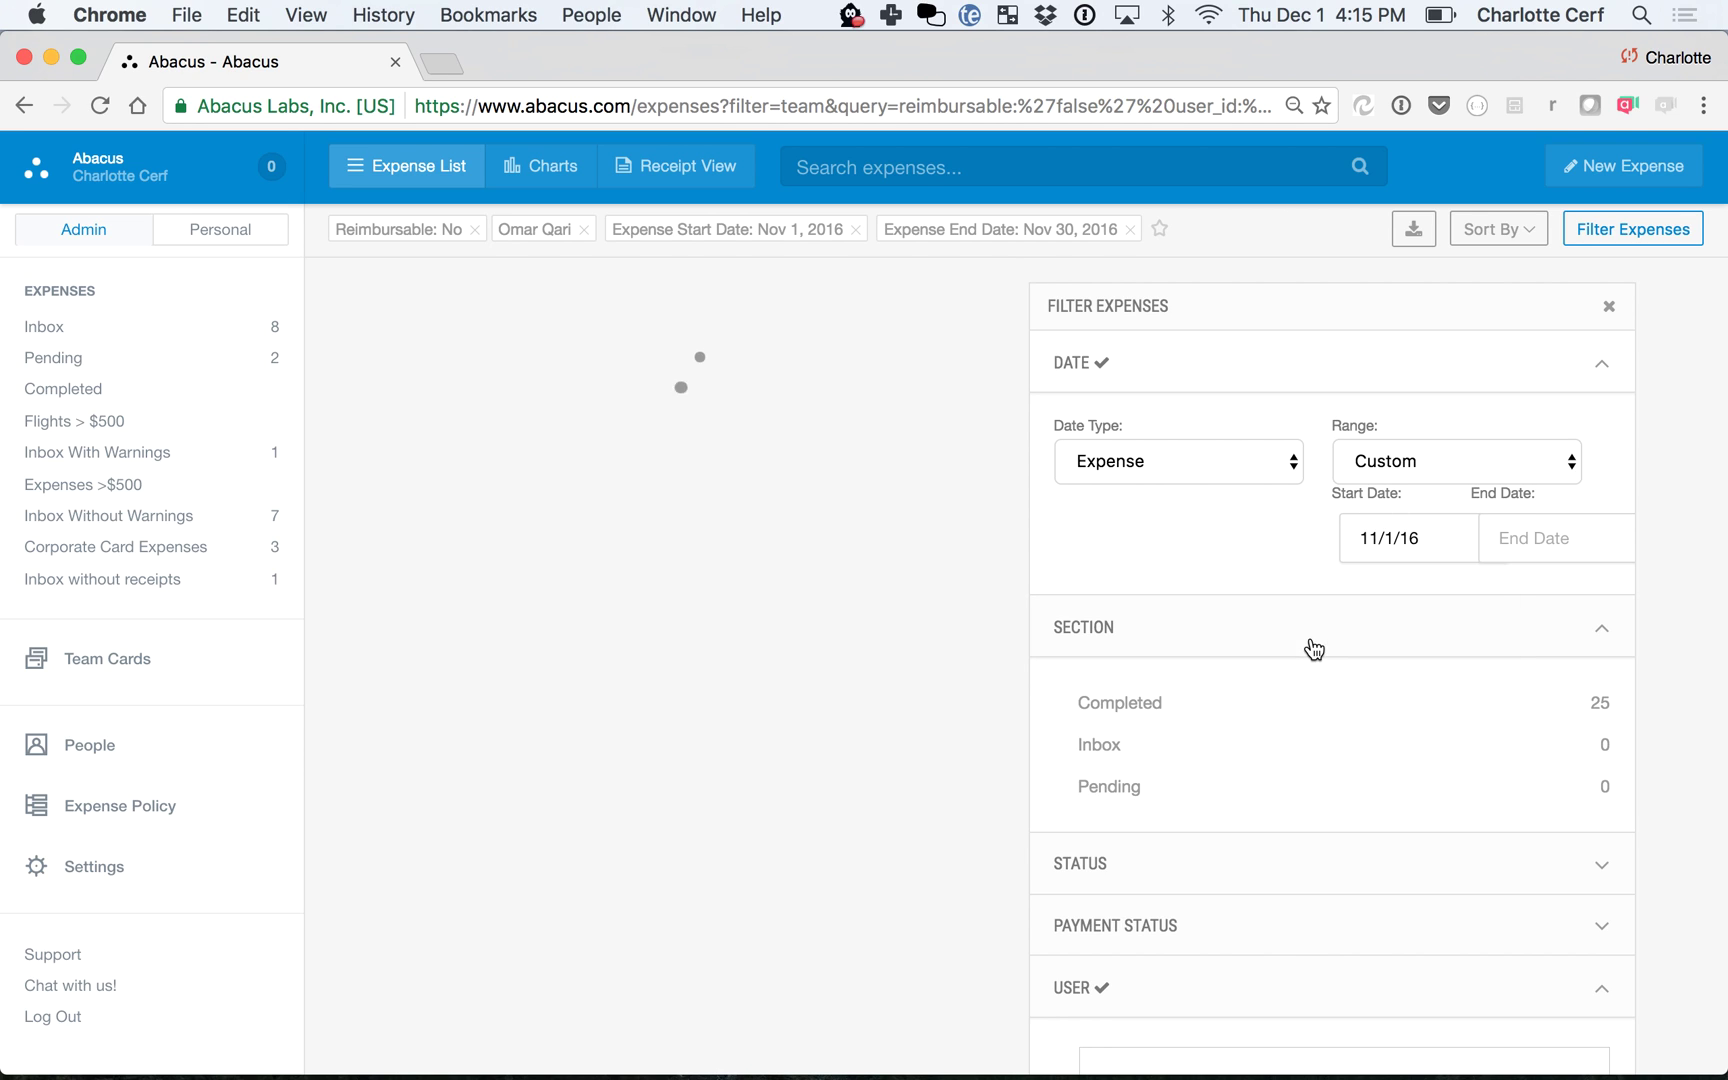
{"action": "left_click", "coordinate": [1538, 537]}
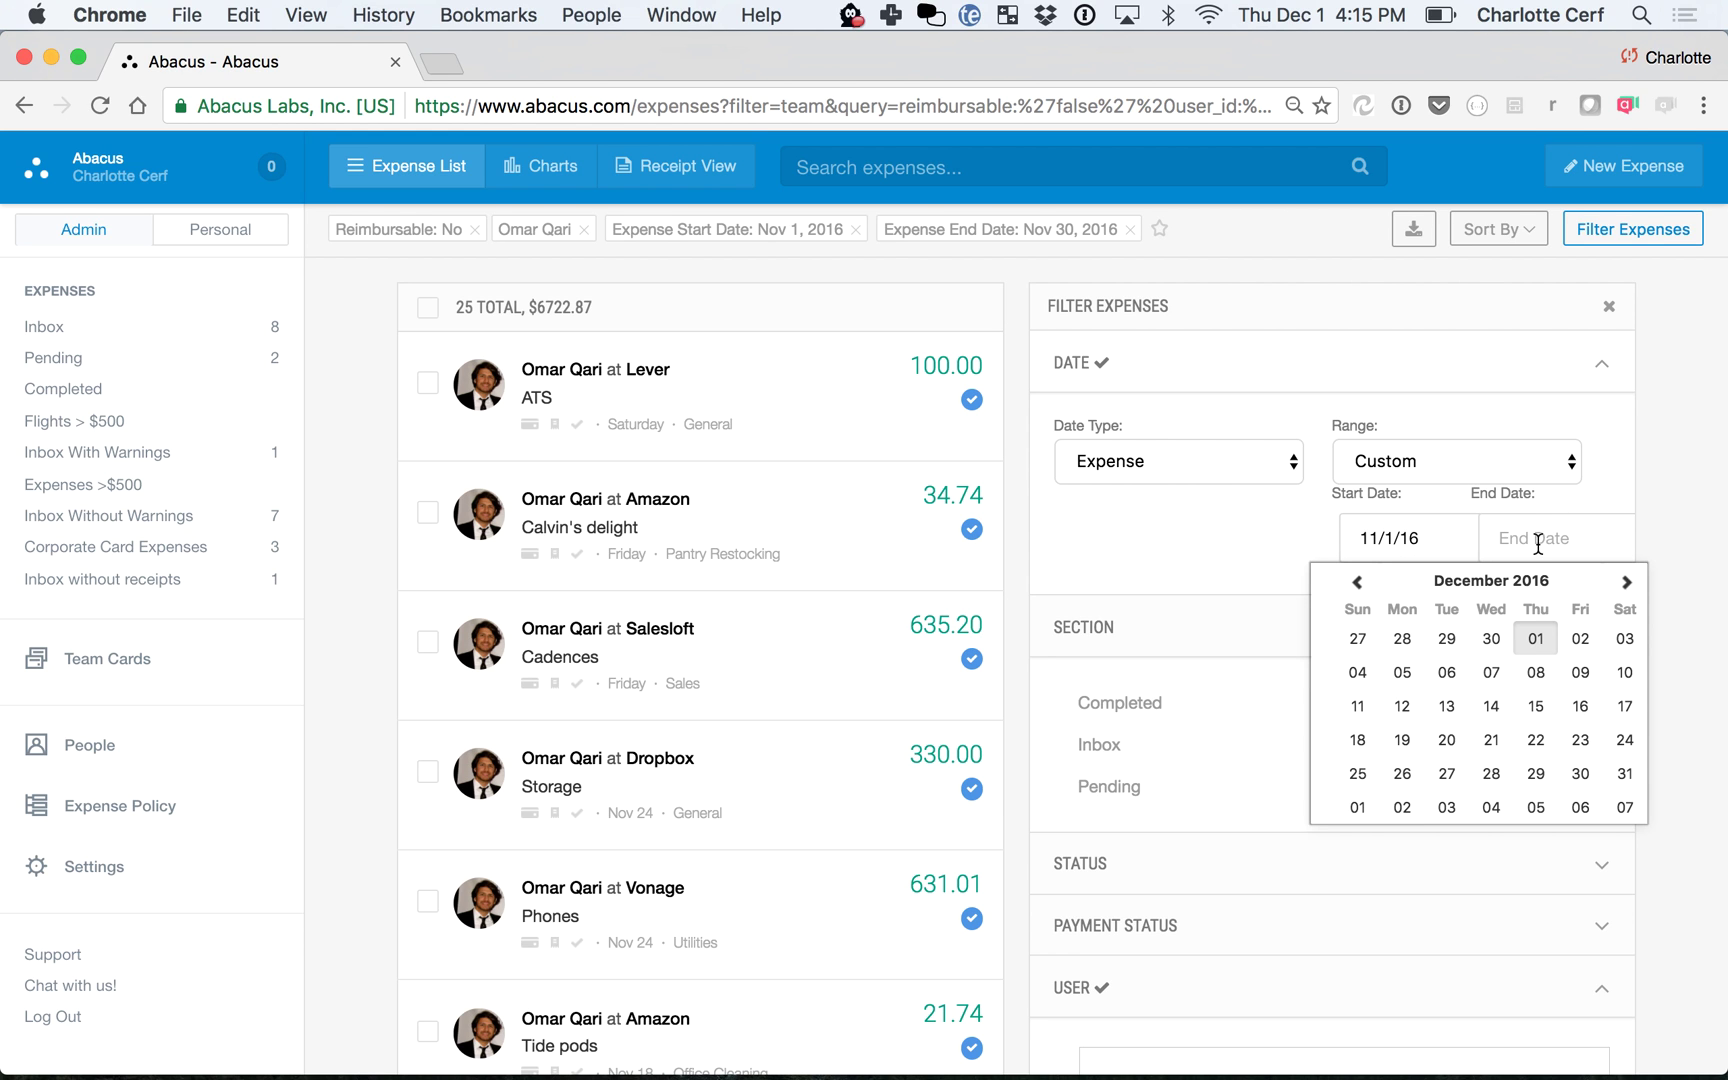
{"action": "left_click", "coordinate": [1625, 776]}
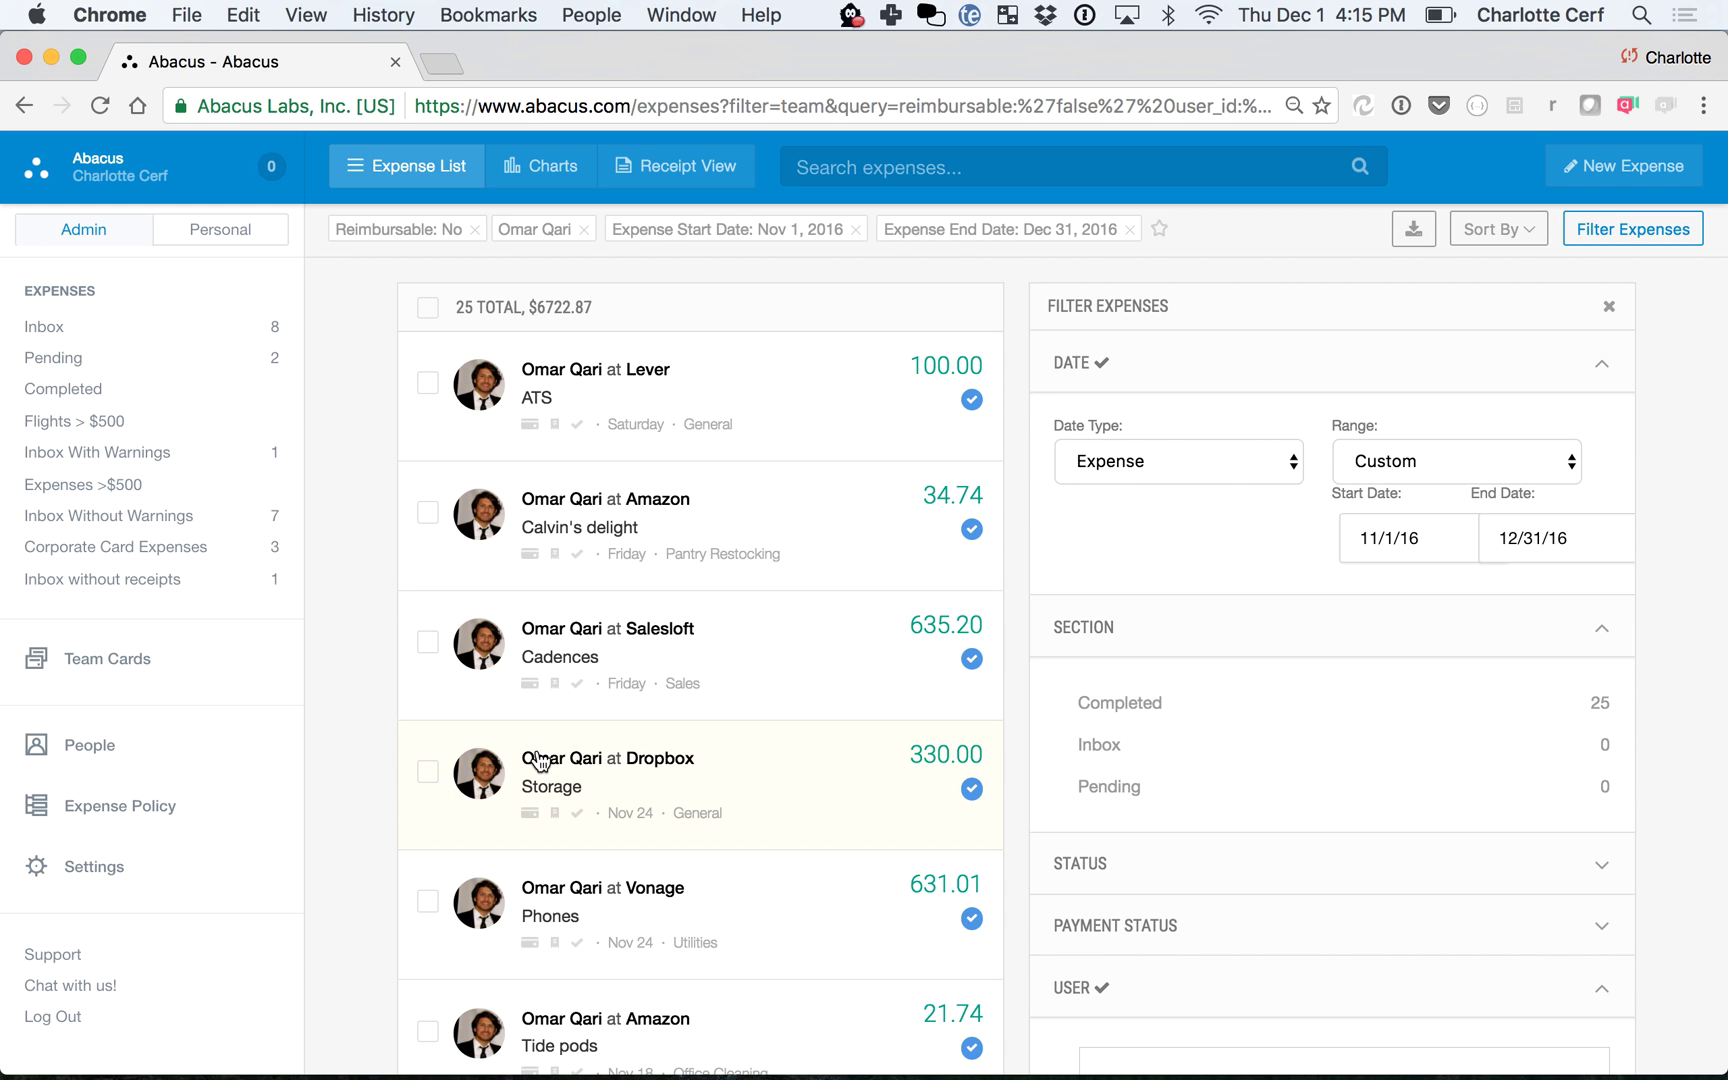
{"action": "left_click", "coordinate": [426, 308]}
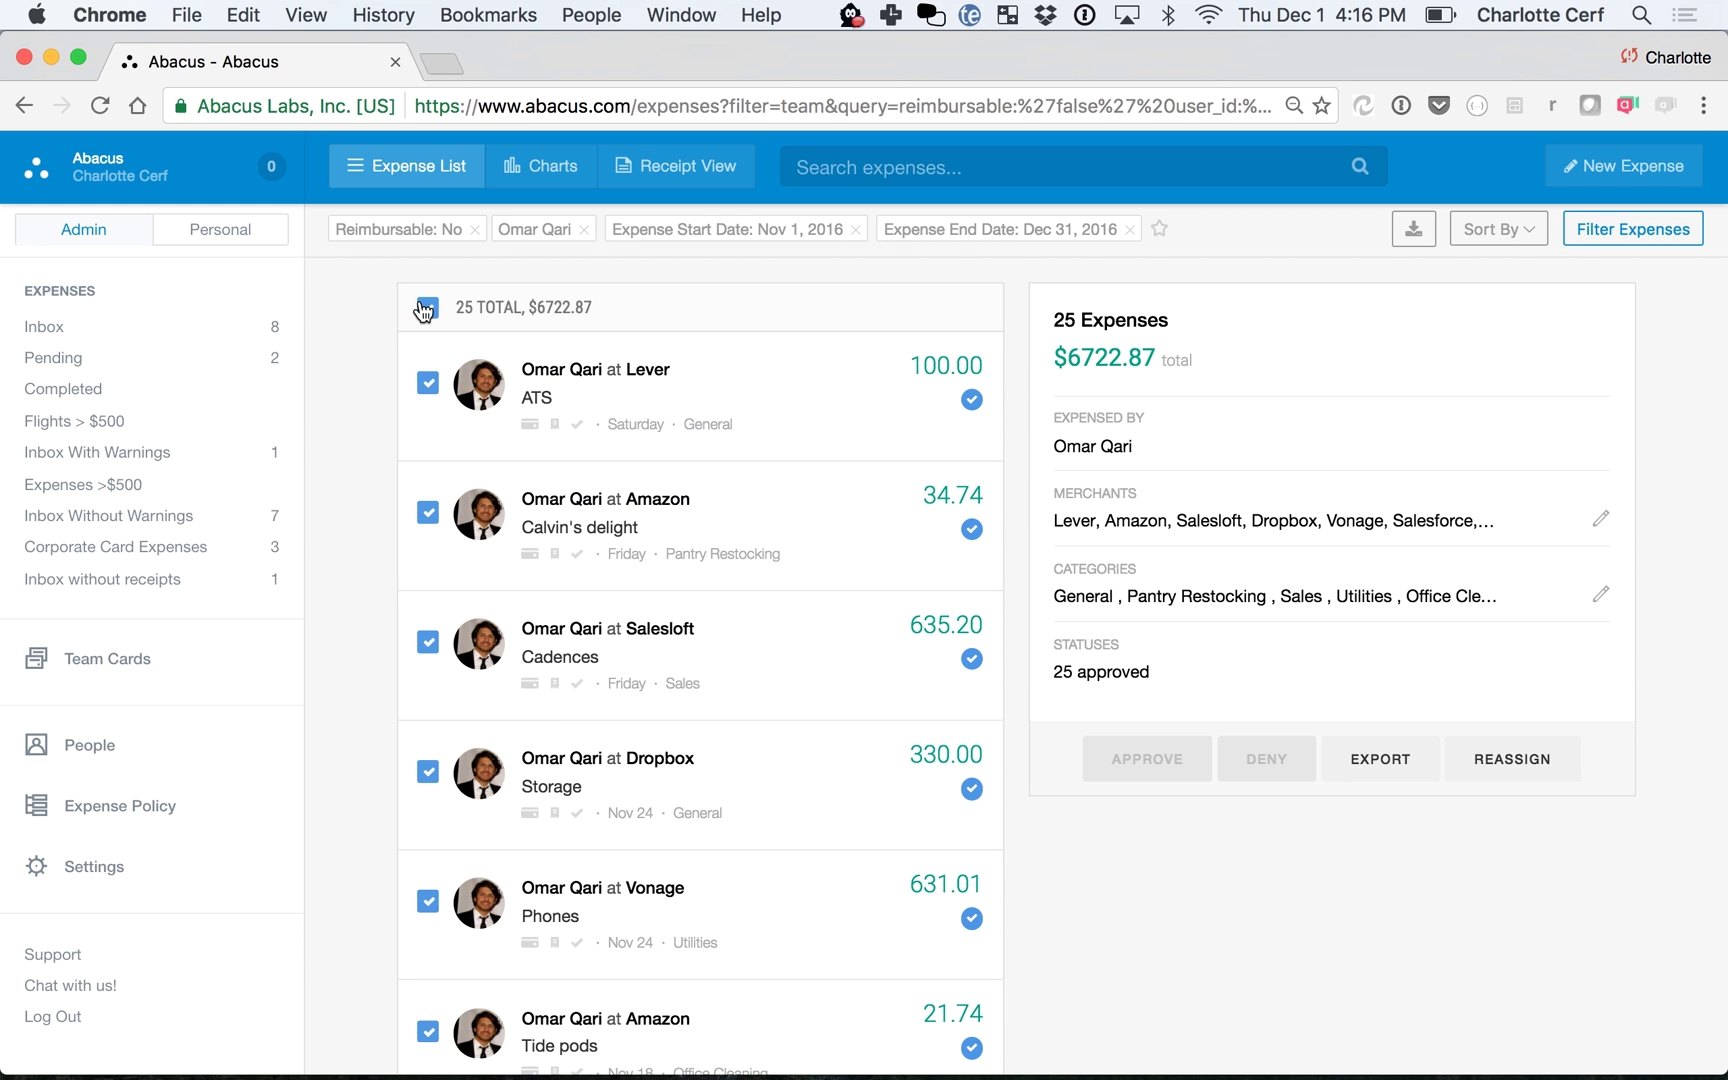
- Export the selected November–December expenses to CSV and open the downloaded file in Excel
{"action": "left_click", "coordinate": [1375, 753]}
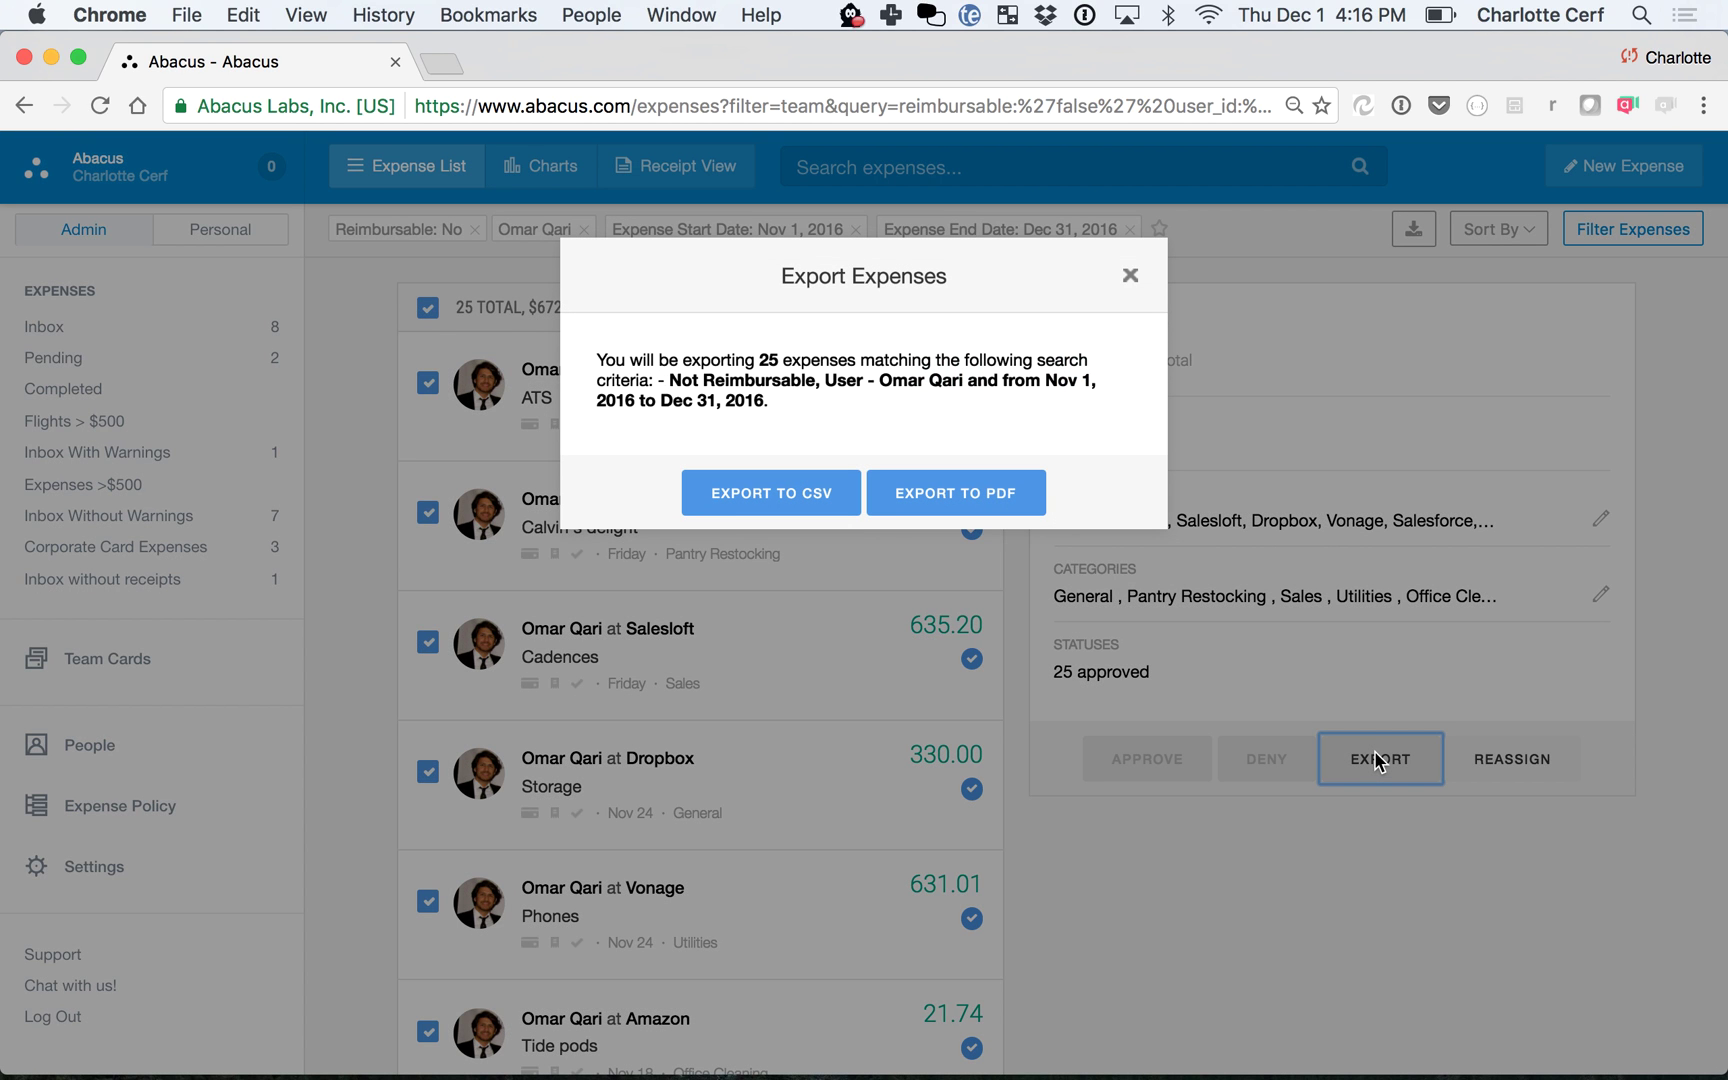
{"action": "left_click", "coordinate": [730, 496]}
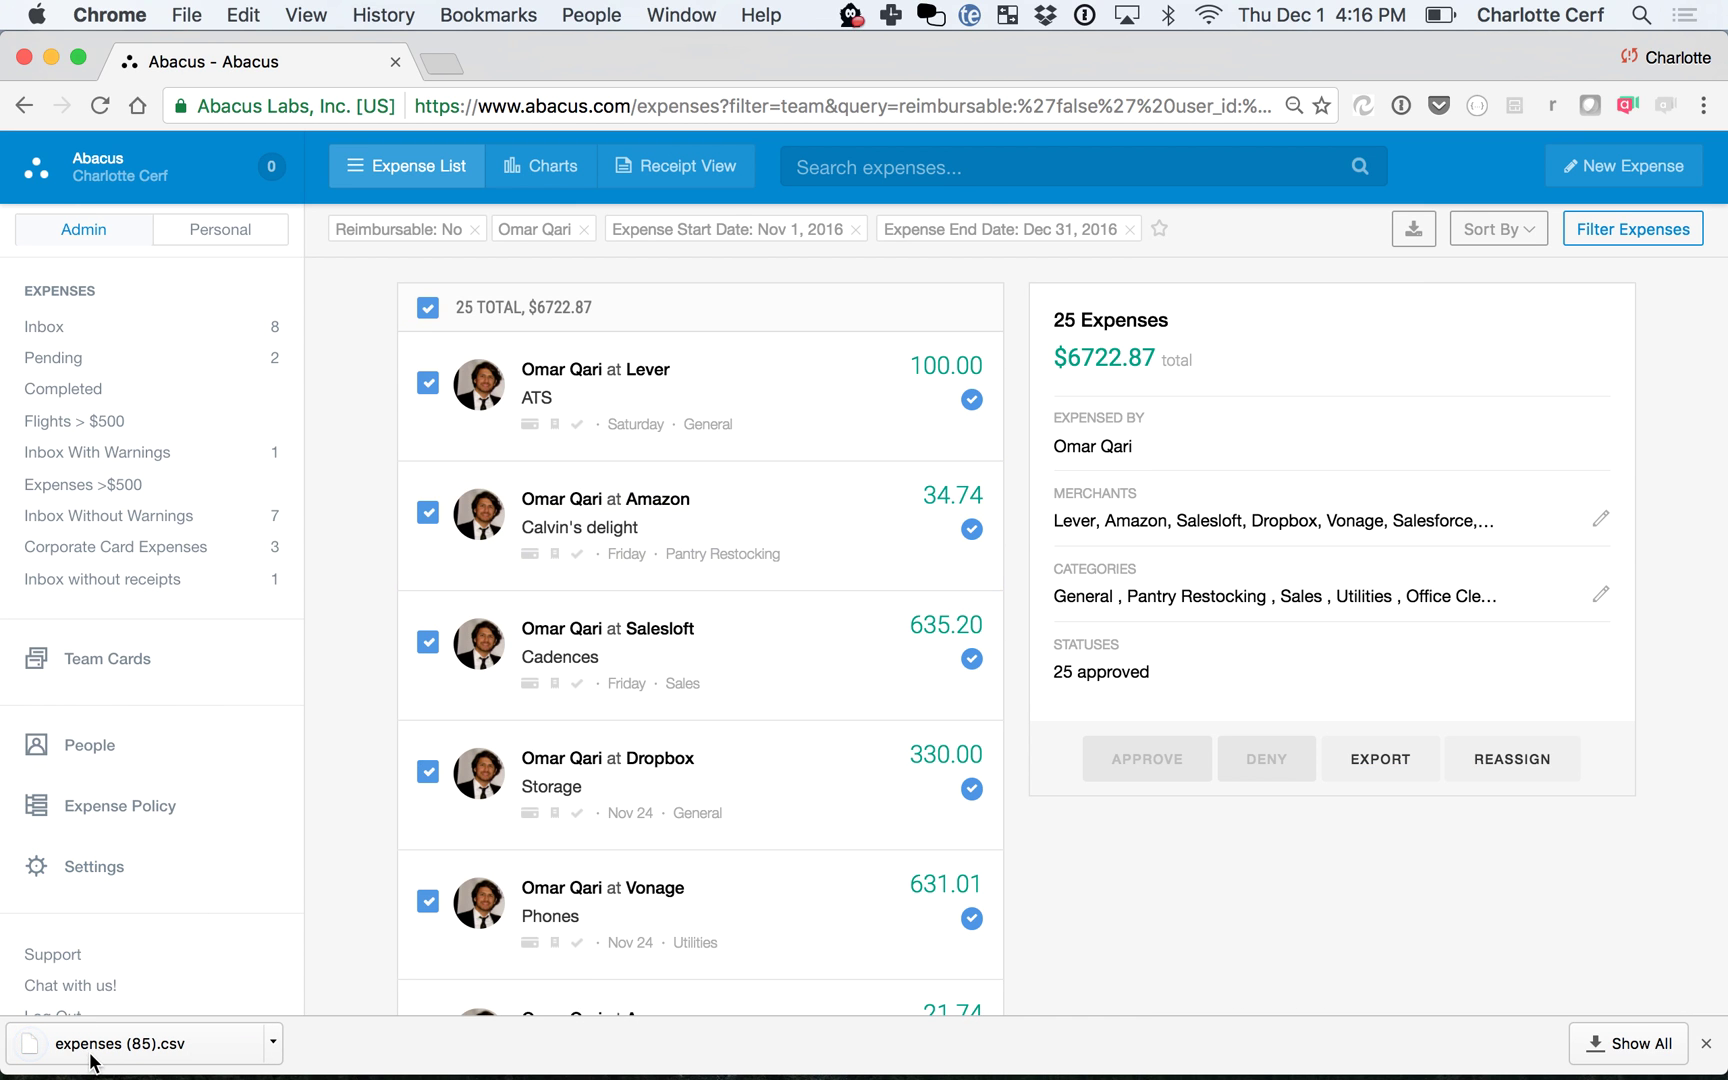
{"action": "left_click", "coordinate": [91, 1050]}
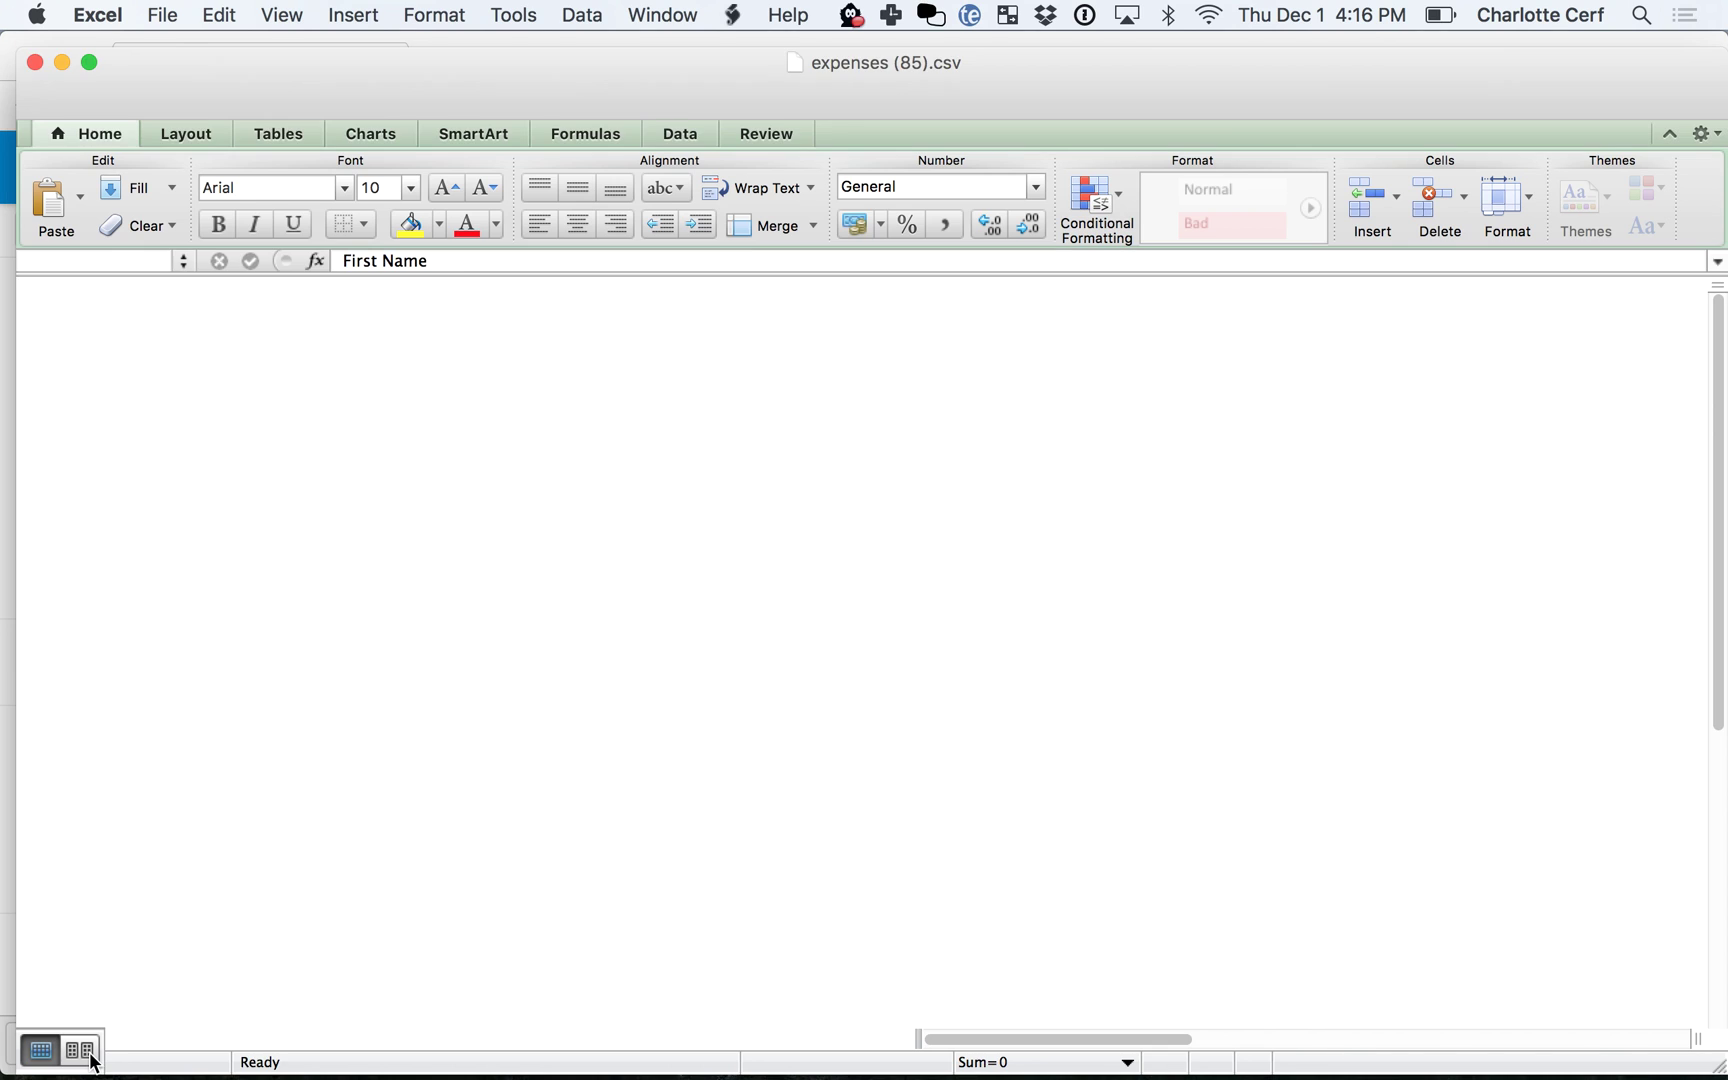
- Select all values in the Amount column of the exported sheet and place the spreadsheet and browser windows side by side
{"action": "left_click_drag", "start_coordinate": [461, 328], "coordinate": [443, 790]}
{"action": "left_click_drag", "start_coordinate": [1048, 90], "coordinate": [826, 105]}
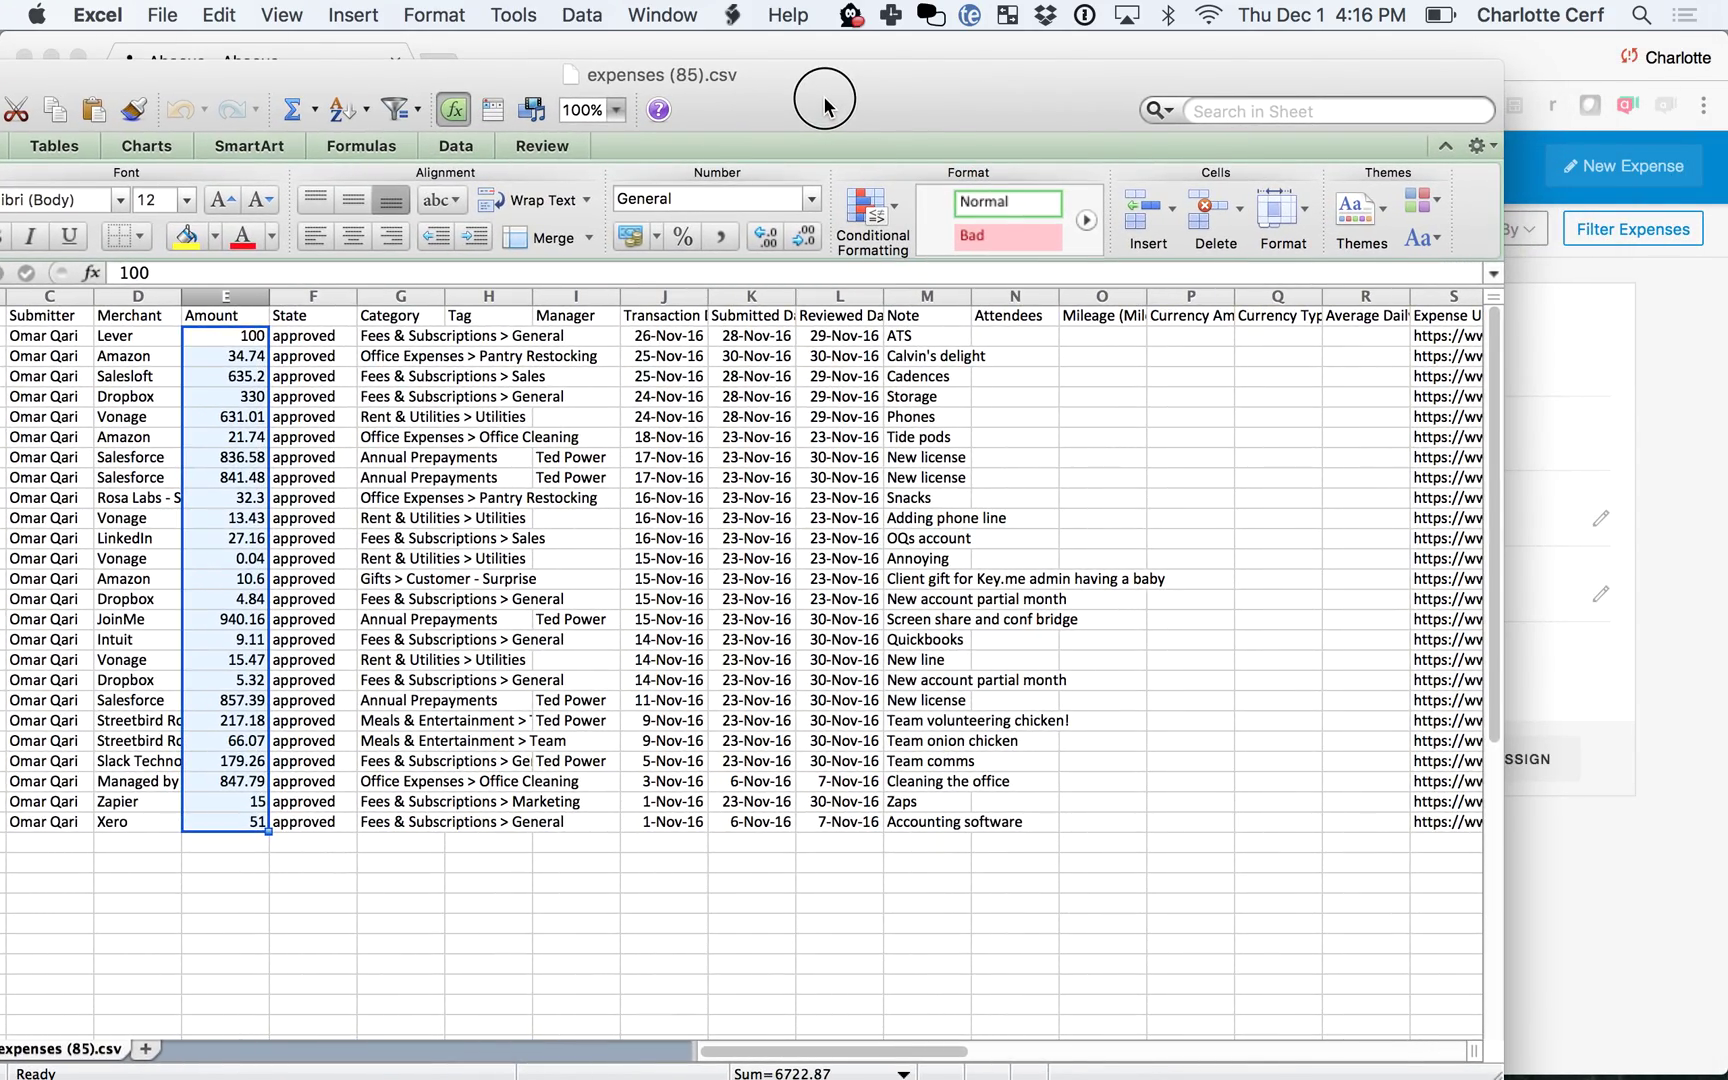
{"action": "left_click_drag", "start_coordinate": [1535, 50], "coordinate": [1682, 44]}
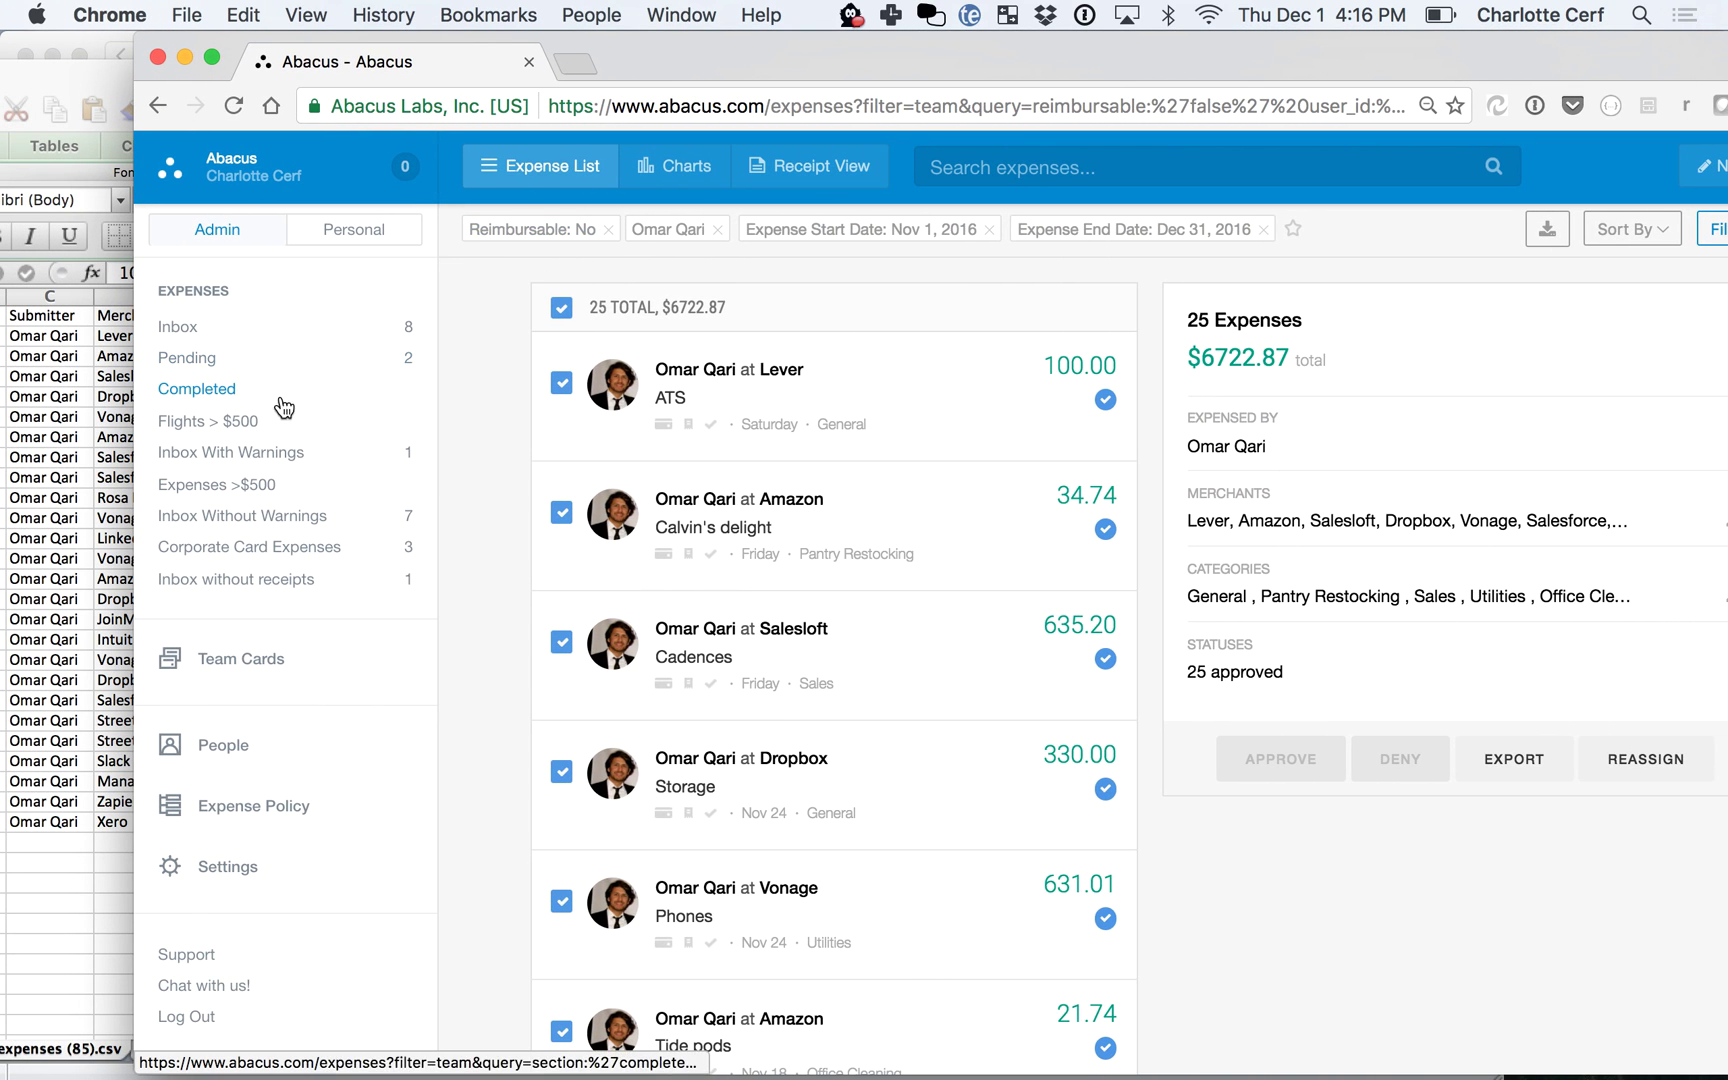
- Open the team cards page and list the un-expensed transactions of the exported cardholder's card connected on Nov 18, 2016
{"action": "left_click", "coordinate": [237, 660]}
{"action": "left_click_drag", "start_coordinate": [782, 61], "coordinate": [919, 69]}
{"action": "scroll", "coordinate": [857, 913], "scroll_direction": "down", "scroll_amount": 10}
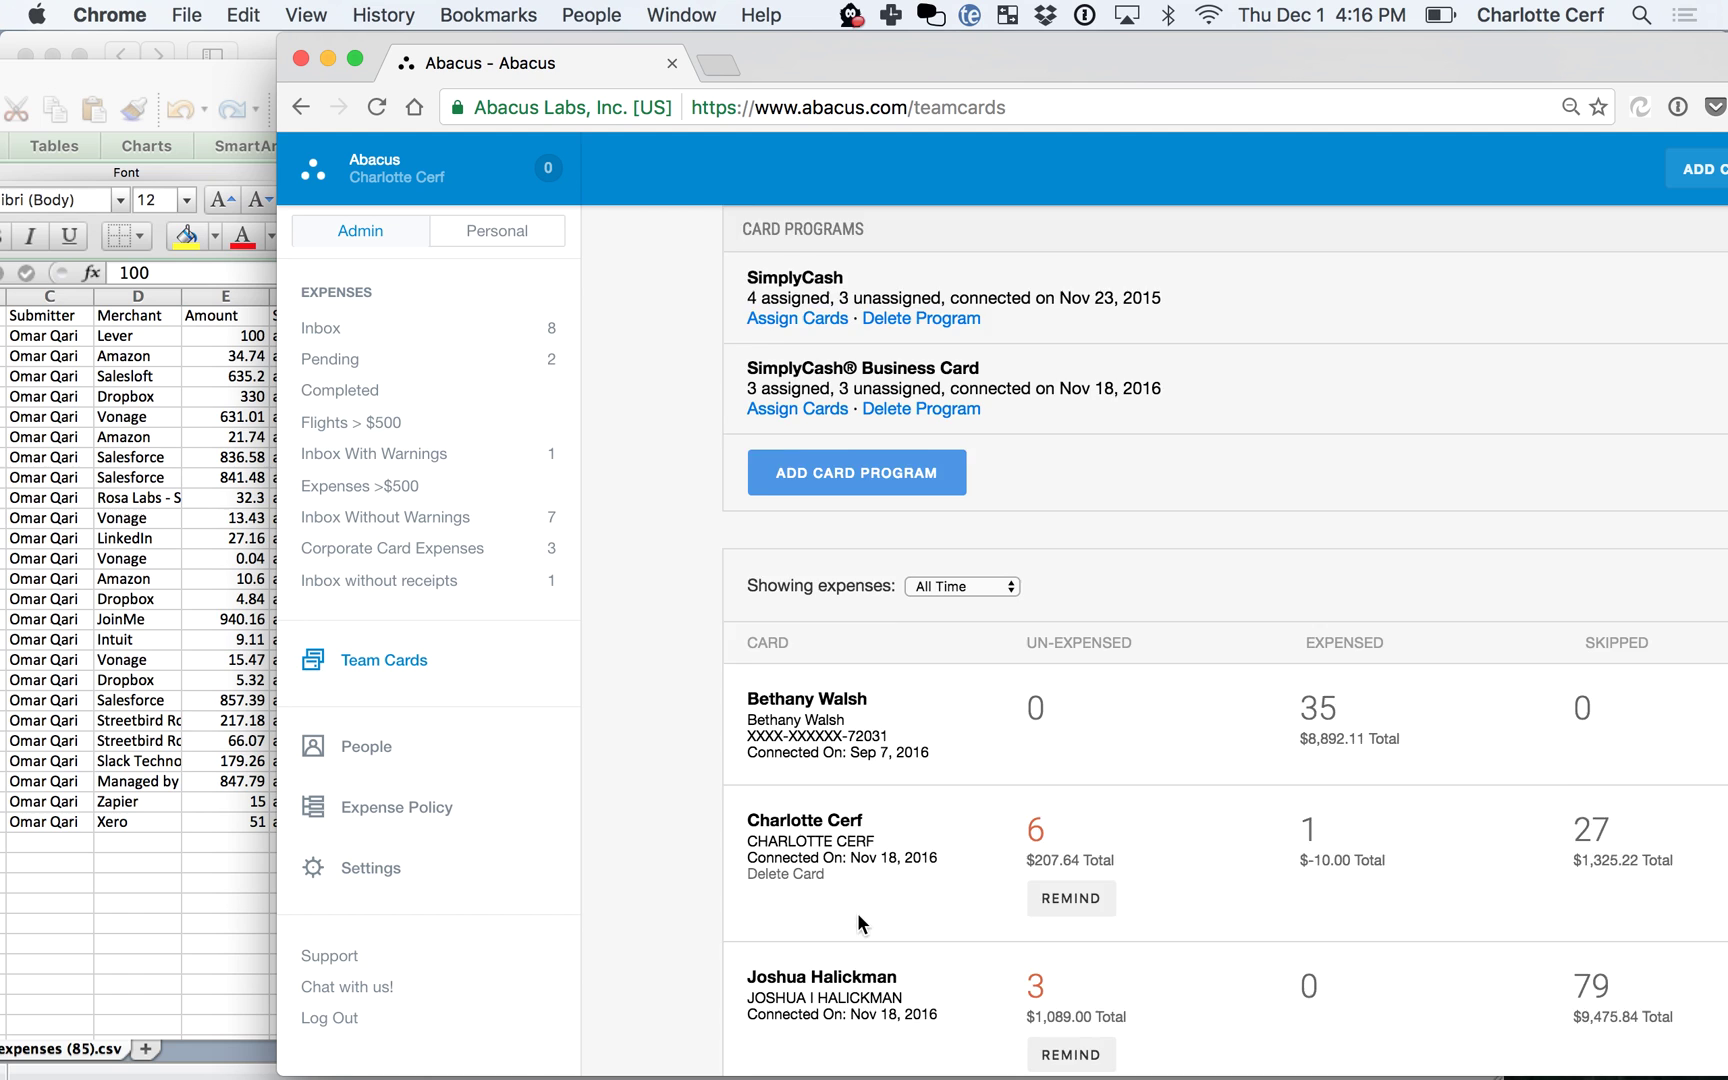
{"action": "scroll", "coordinate": [857, 916], "scroll_direction": "down", "scroll_amount": 2}
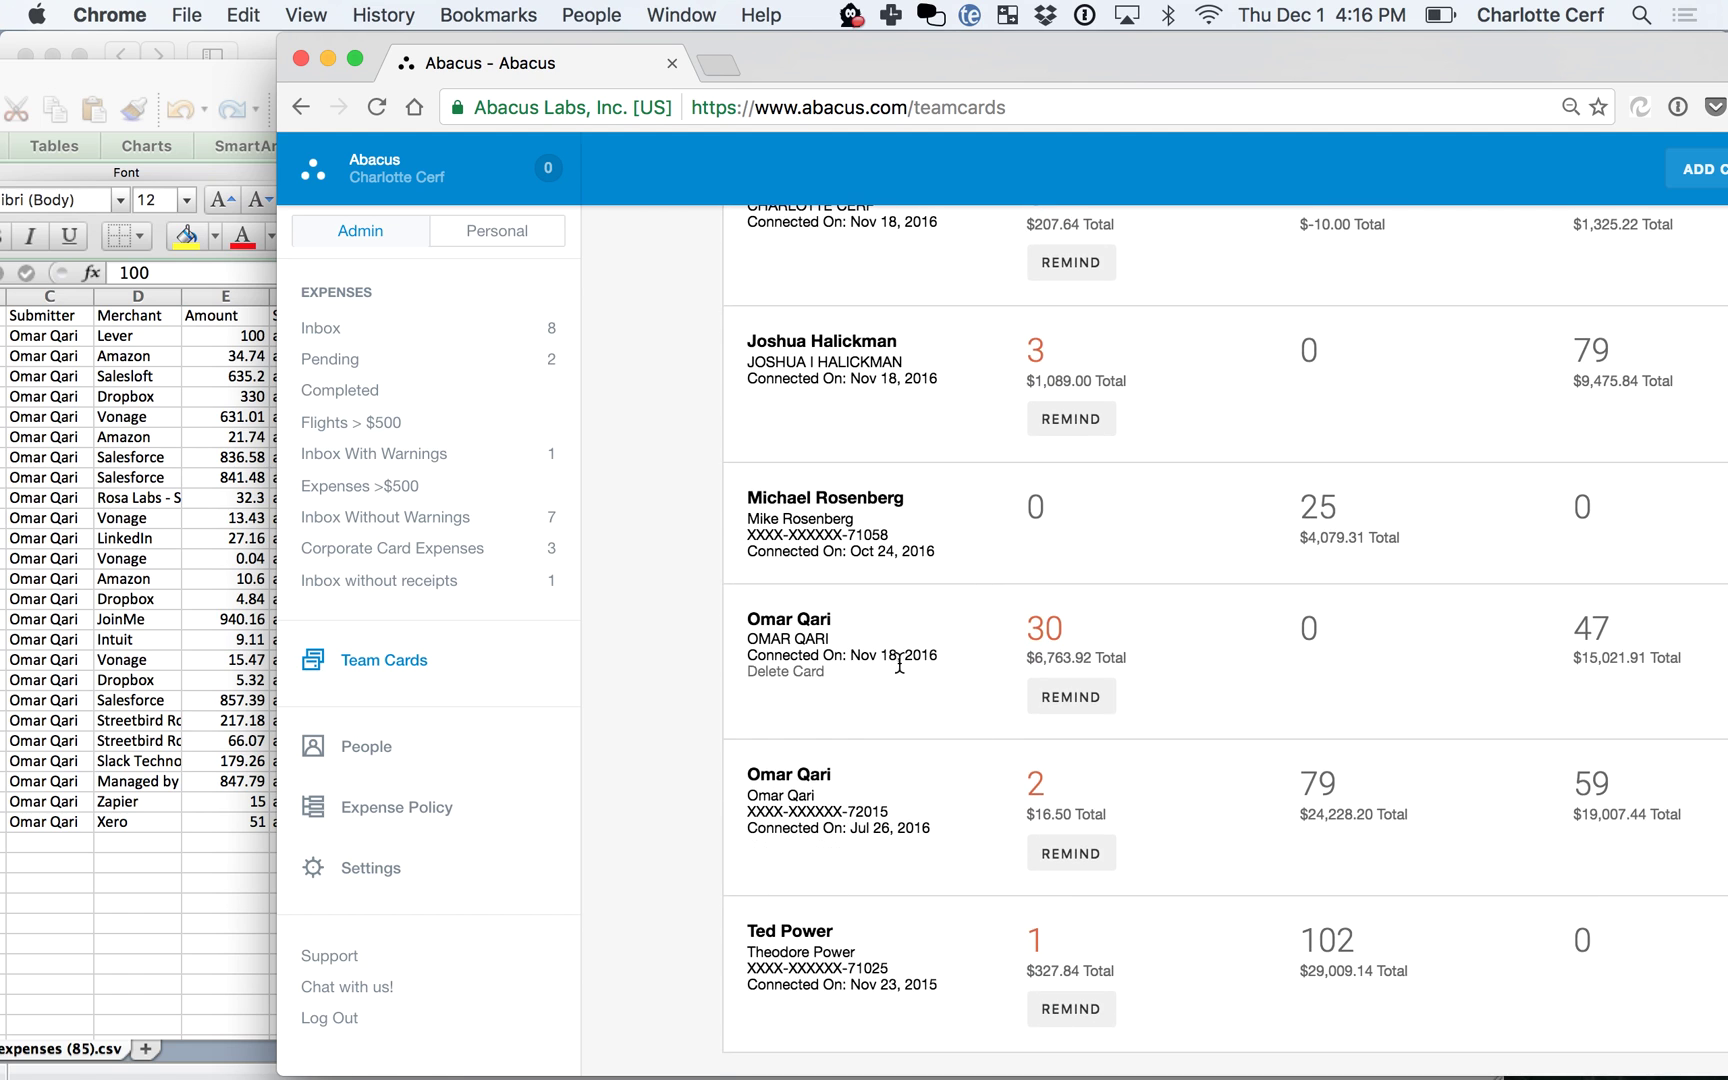
{"action": "scroll", "coordinate": [895, 663], "scroll_direction": "up", "scroll_amount": 1}
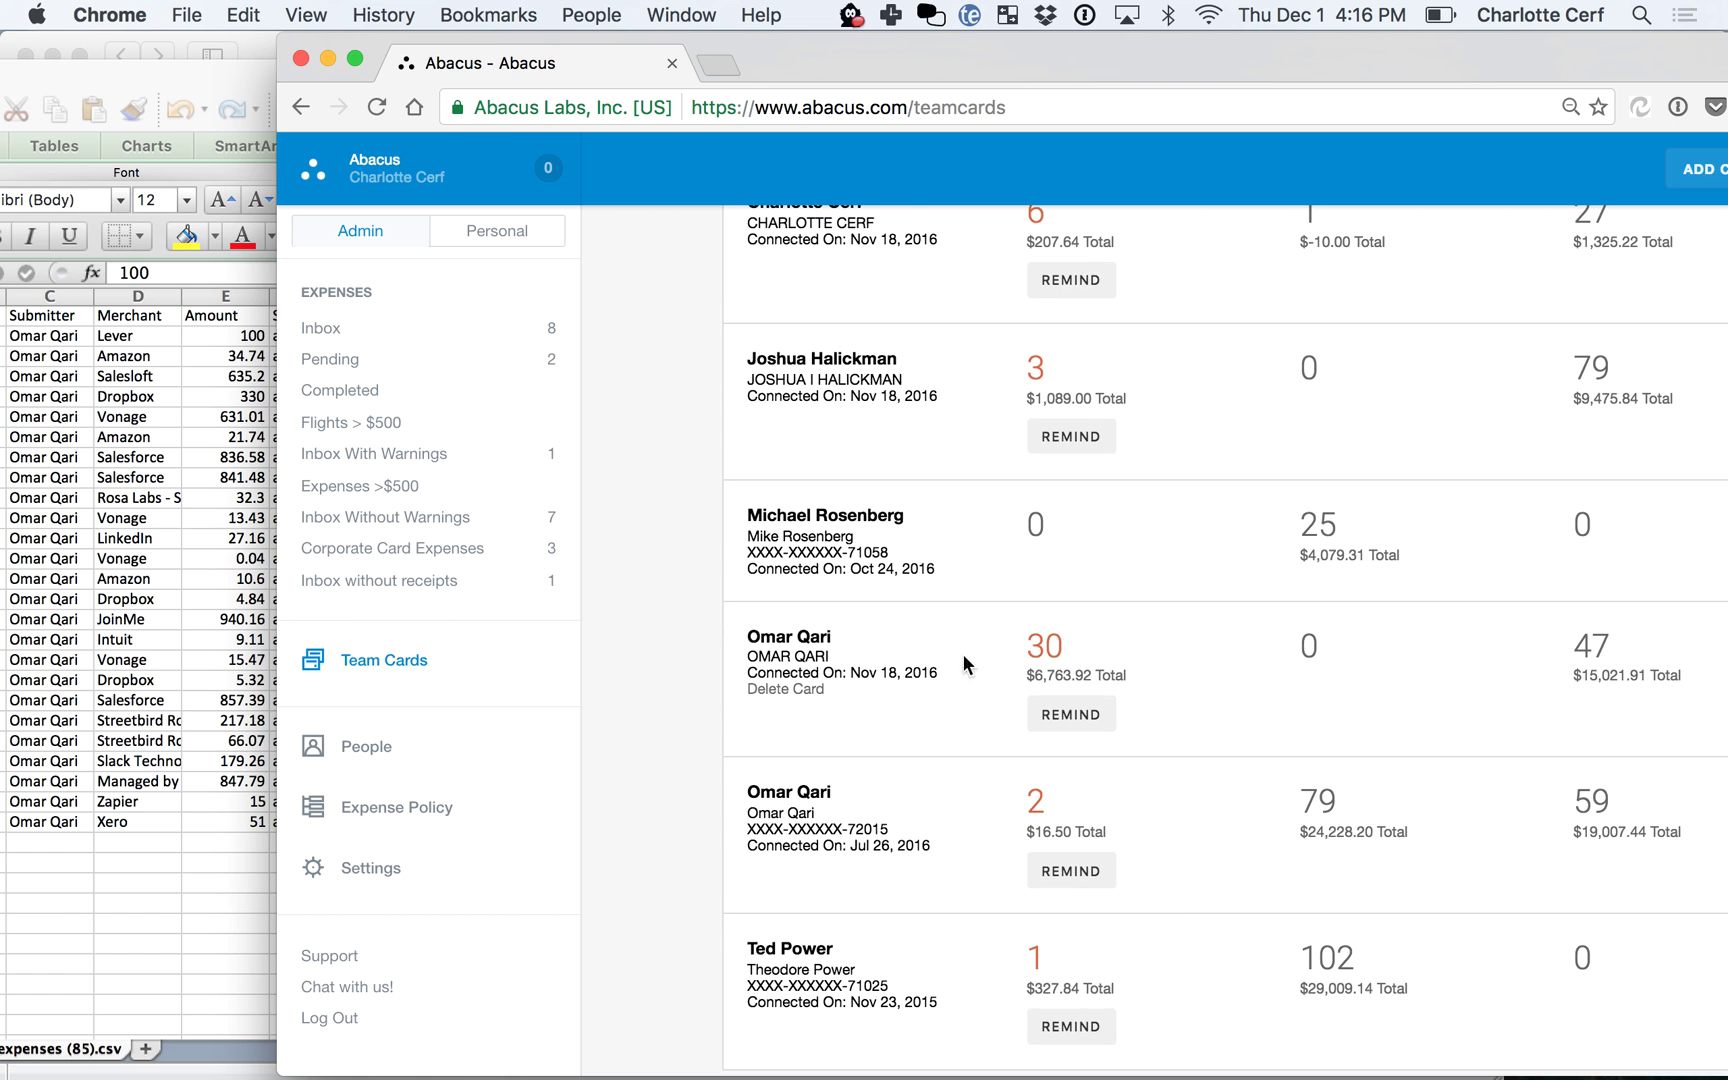
{"action": "left_click", "coordinate": [1060, 655]}
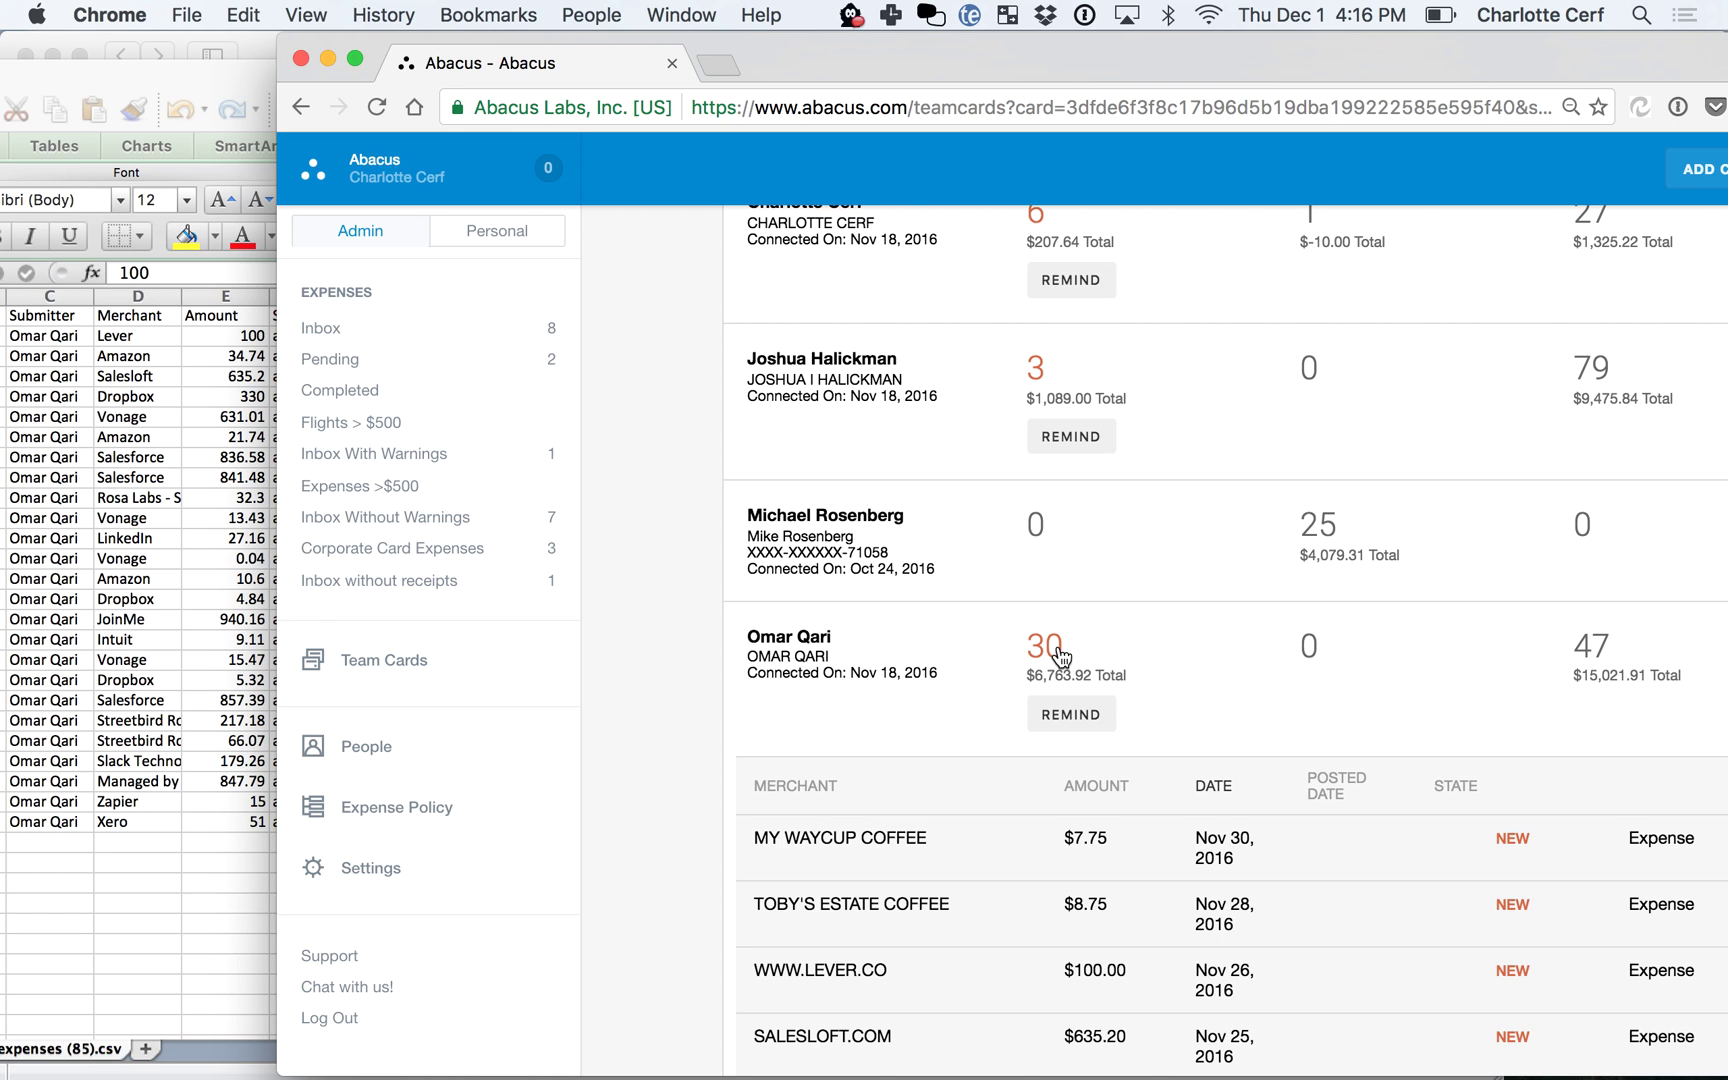
- Compare the new card's un-expensed transactions with the exported expenses, checking the Zapier entry in the spreadsheet
{"action": "scroll", "coordinate": [938, 946], "scroll_direction": "down", "scroll_amount": 3}
{"action": "scroll", "coordinate": [938, 946], "scroll_direction": "down", "scroll_amount": 10}
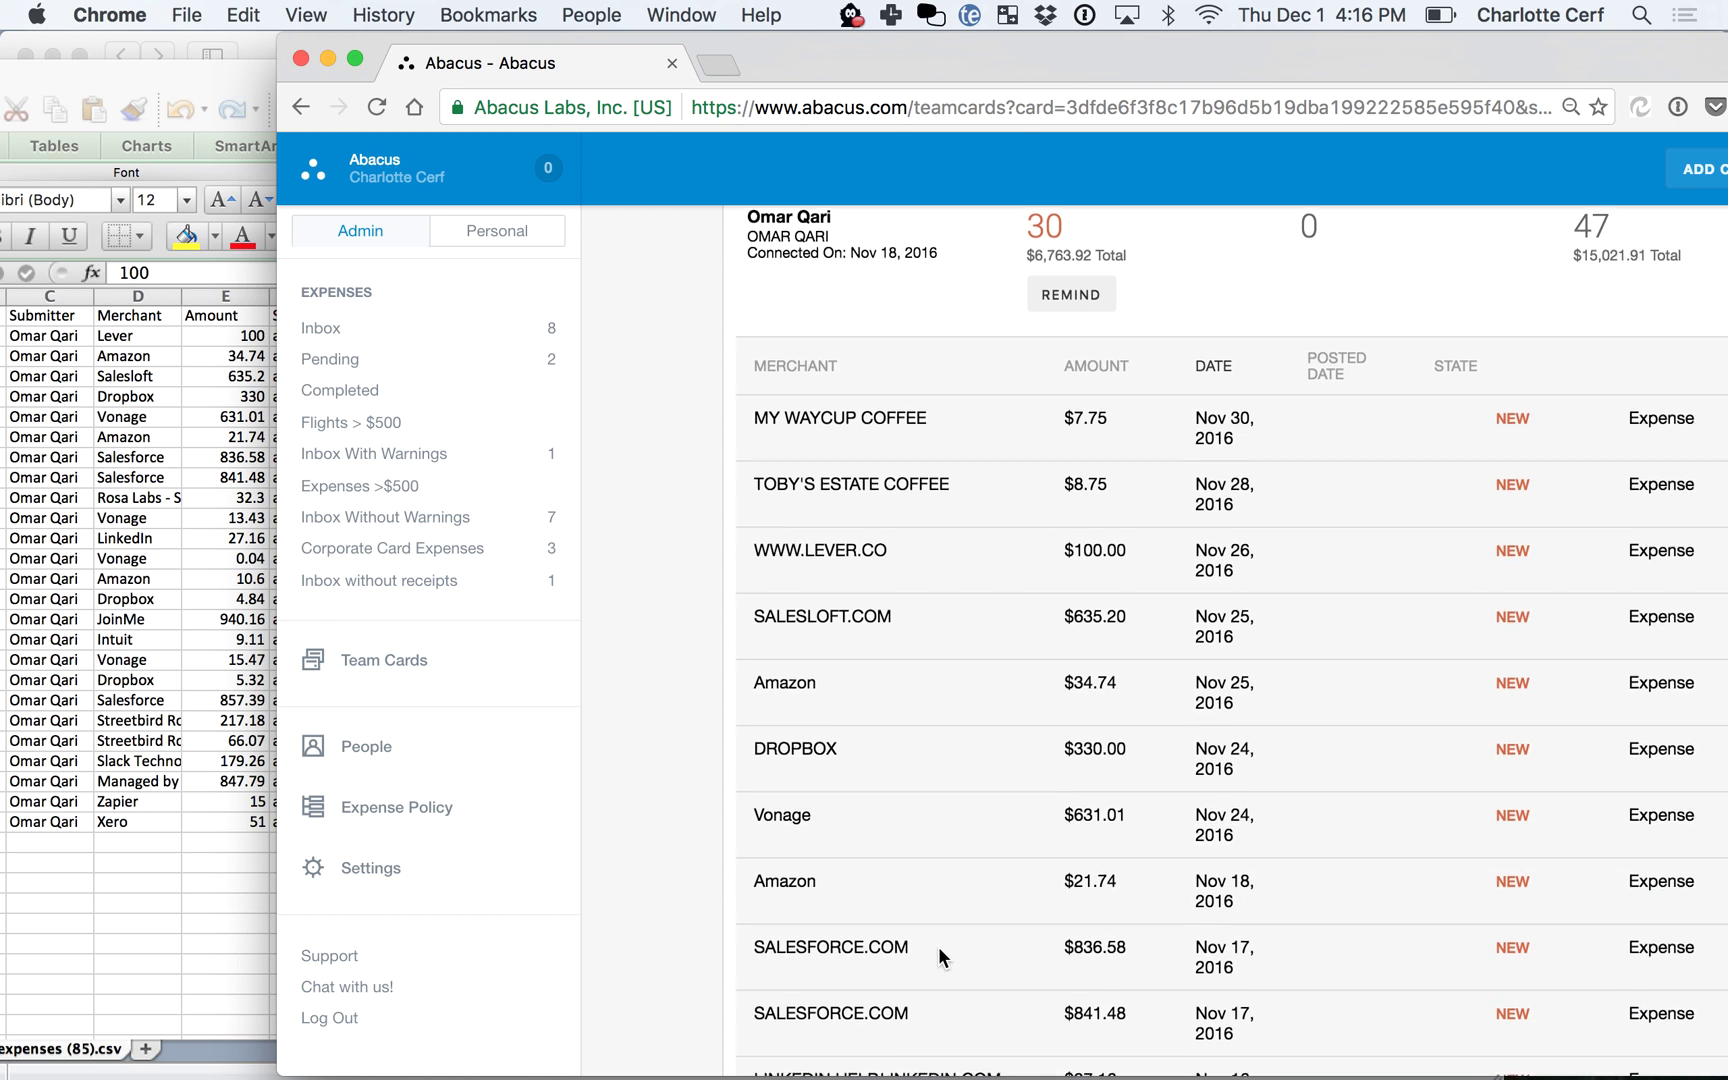
{"action": "scroll", "coordinate": [938, 946], "scroll_direction": "down", "scroll_amount": 5}
{"action": "scroll", "coordinate": [938, 946], "scroll_direction": "up", "scroll_amount": 3}
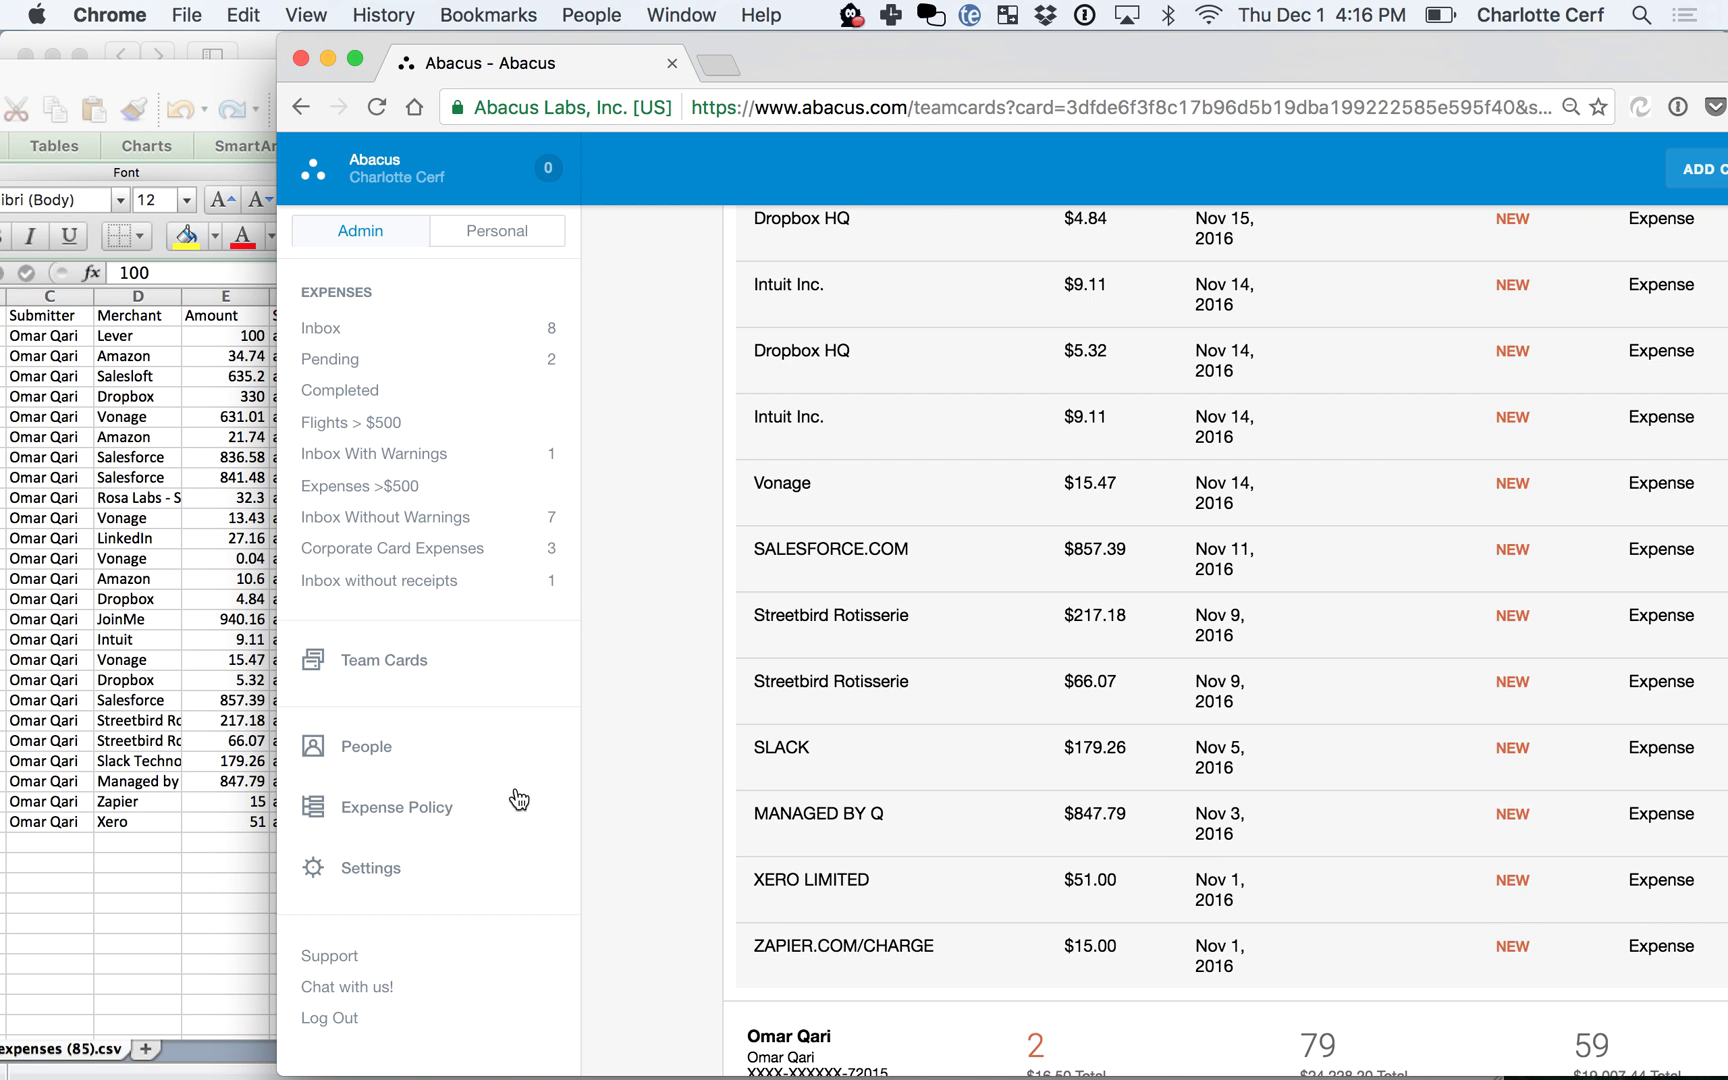
{"action": "left_click", "coordinate": [123, 798]}
{"action": "left_click", "coordinate": [124, 801]}
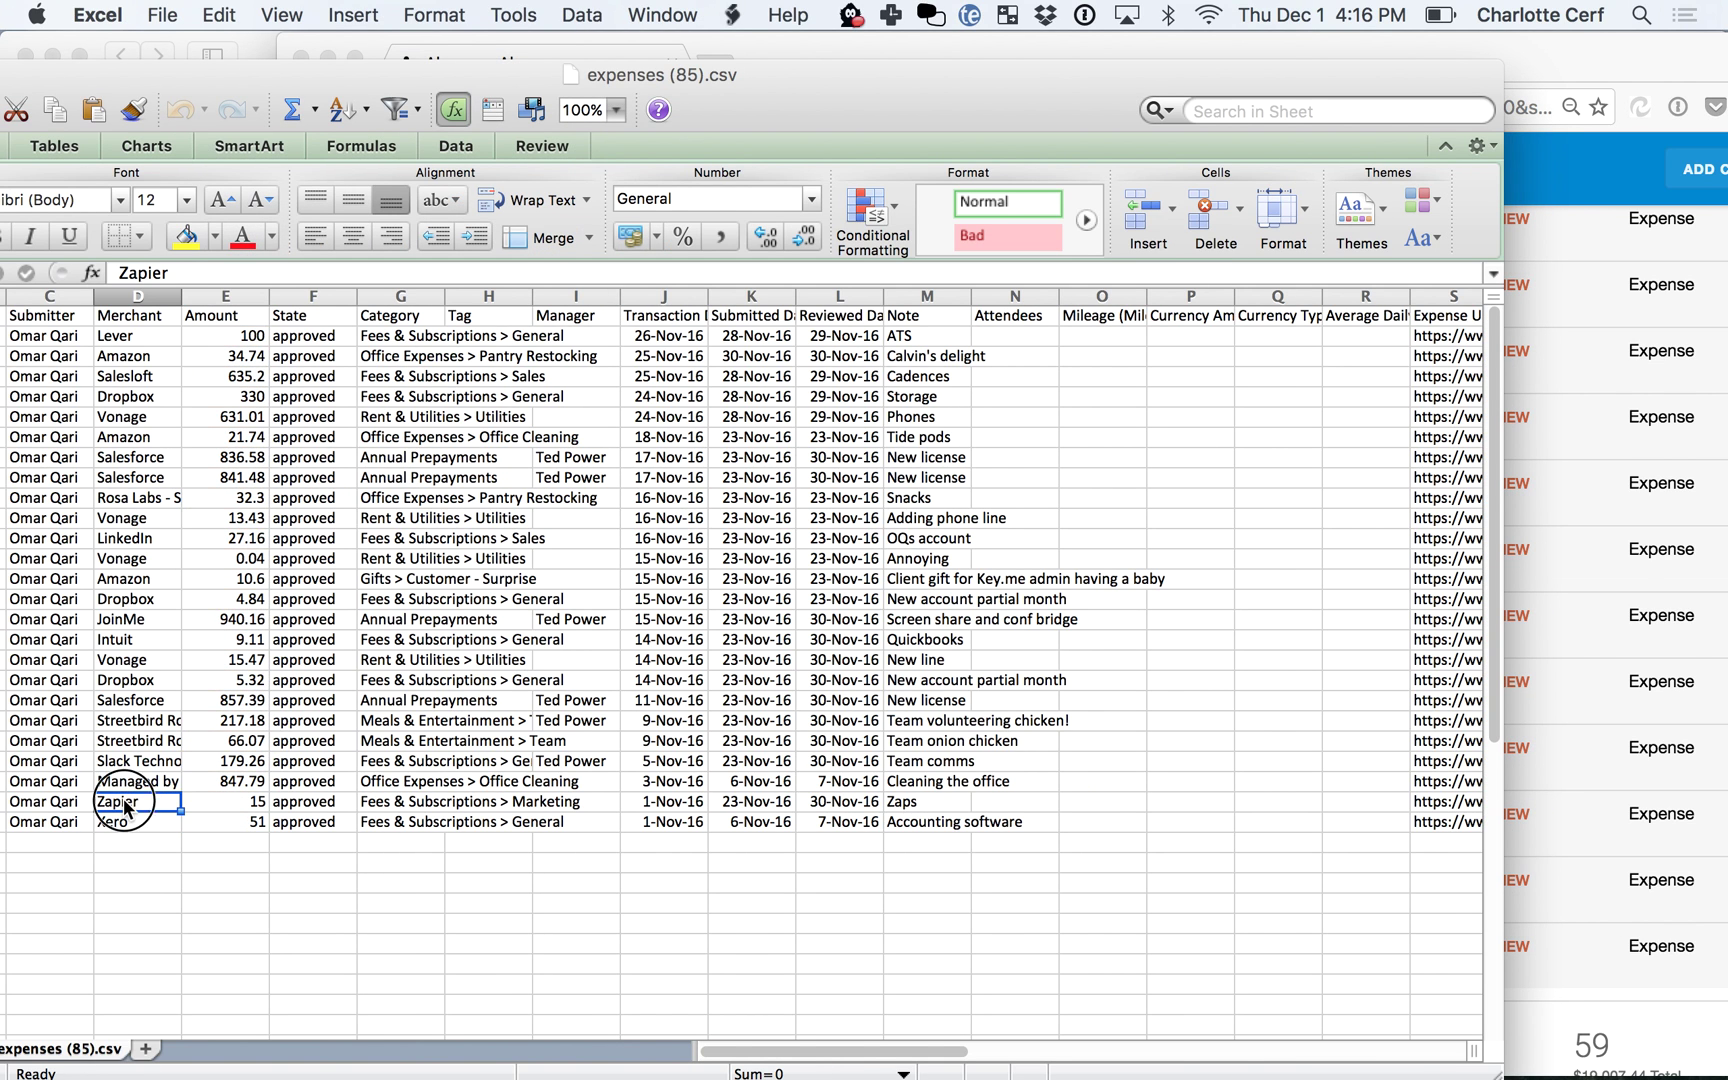
{"action": "left_click", "coordinate": [1556, 917]}
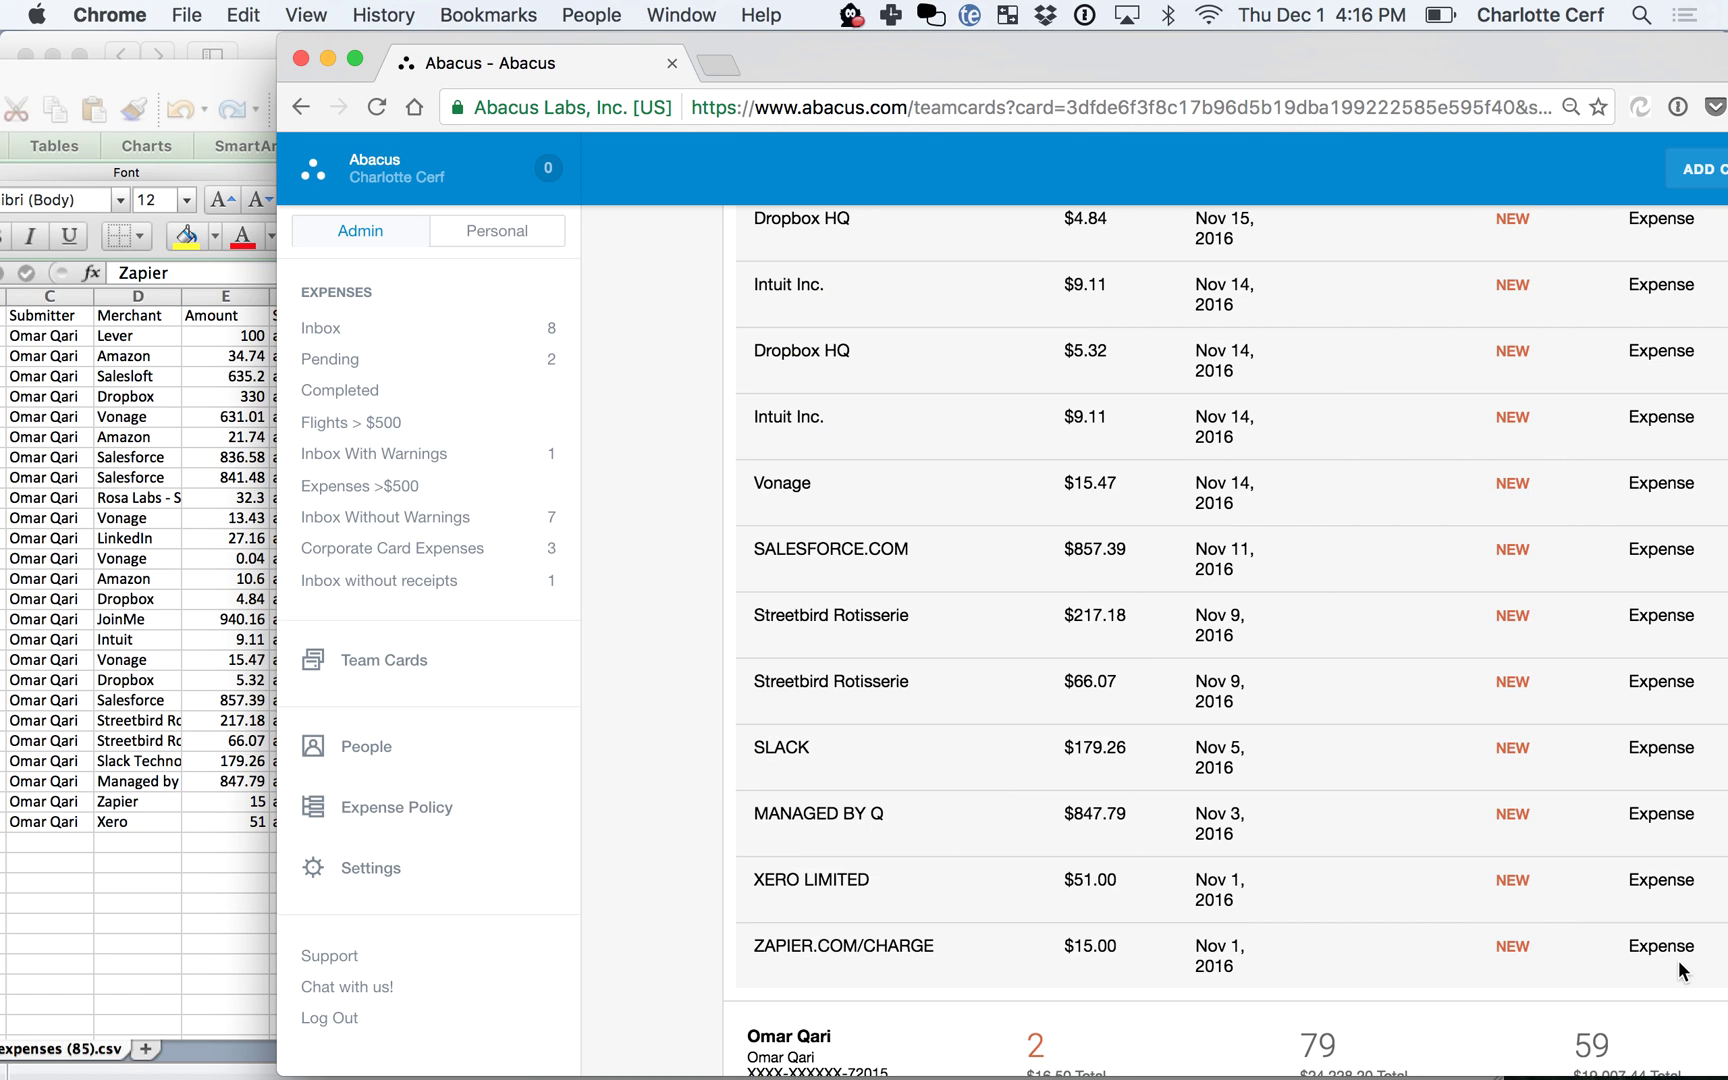
- Skip the duplicate ZAPIER.COM/CHARGE, XERO LIMITED and MANAGED BY Q transactions on the new card
{"action": "left_click_drag", "start_coordinate": [1540, 56], "coordinate": [1458, 55]}
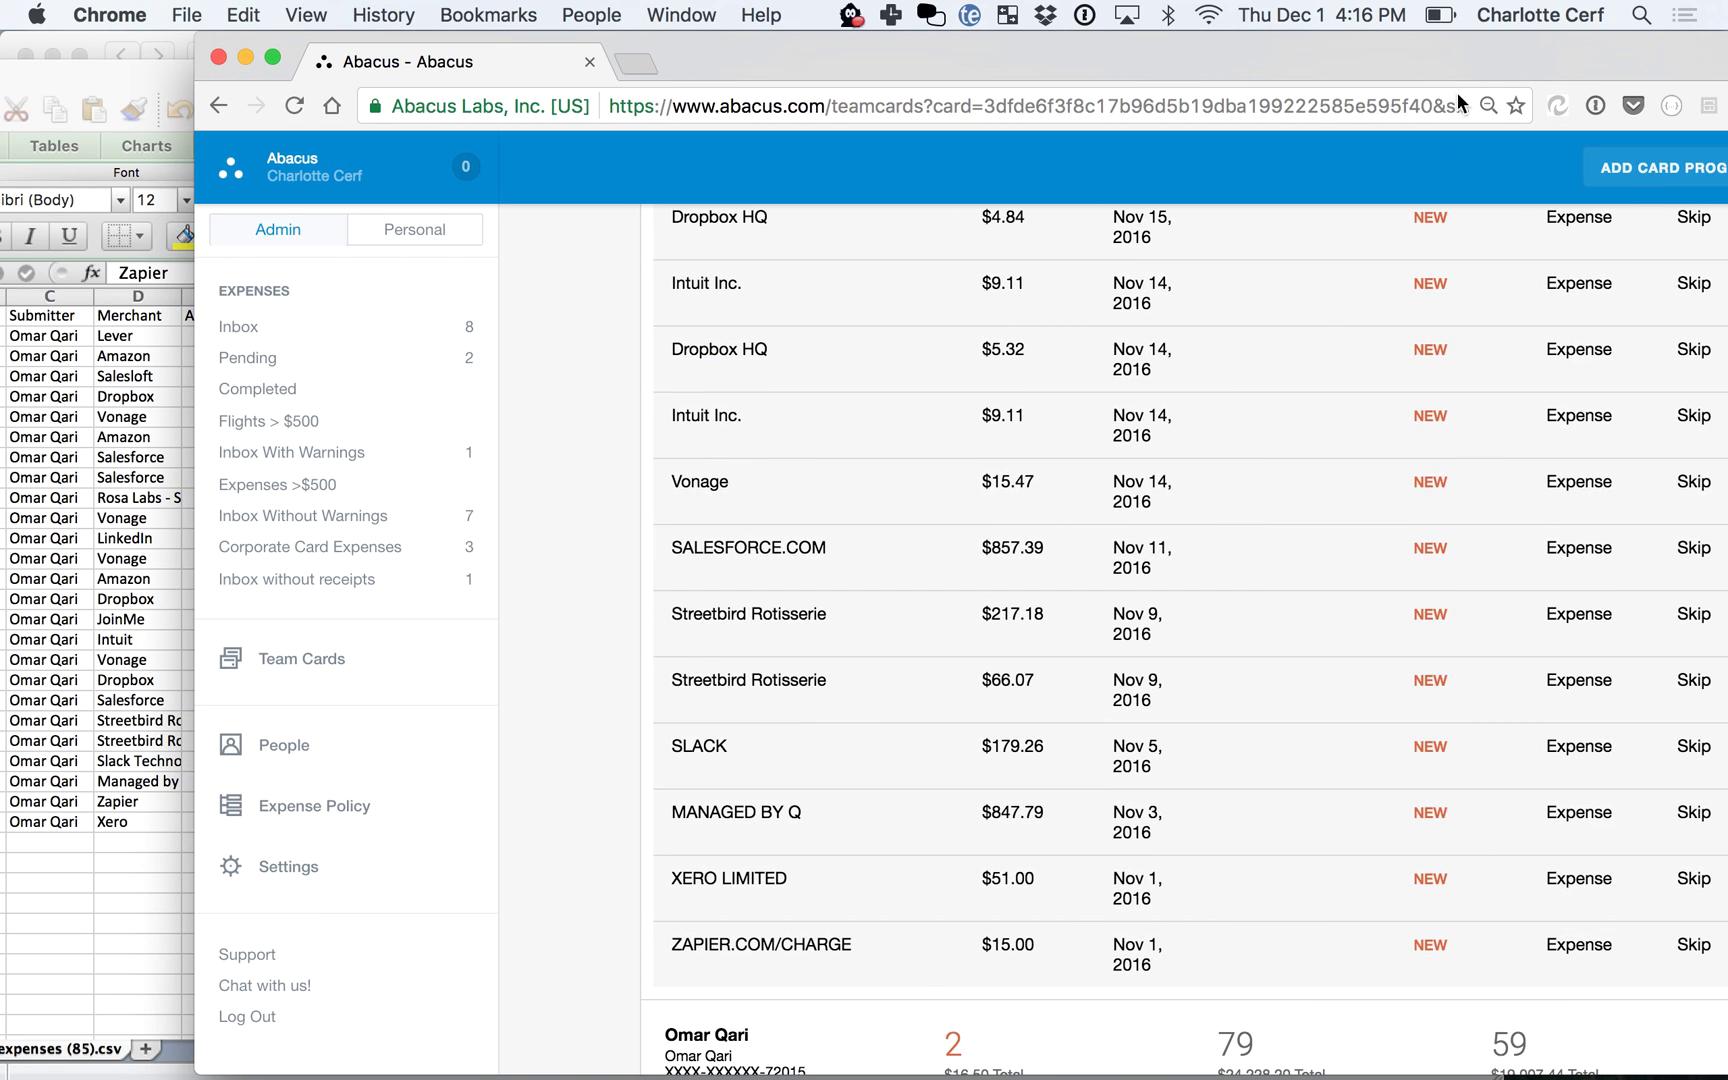
{"action": "left_click", "coordinate": [1692, 945]}
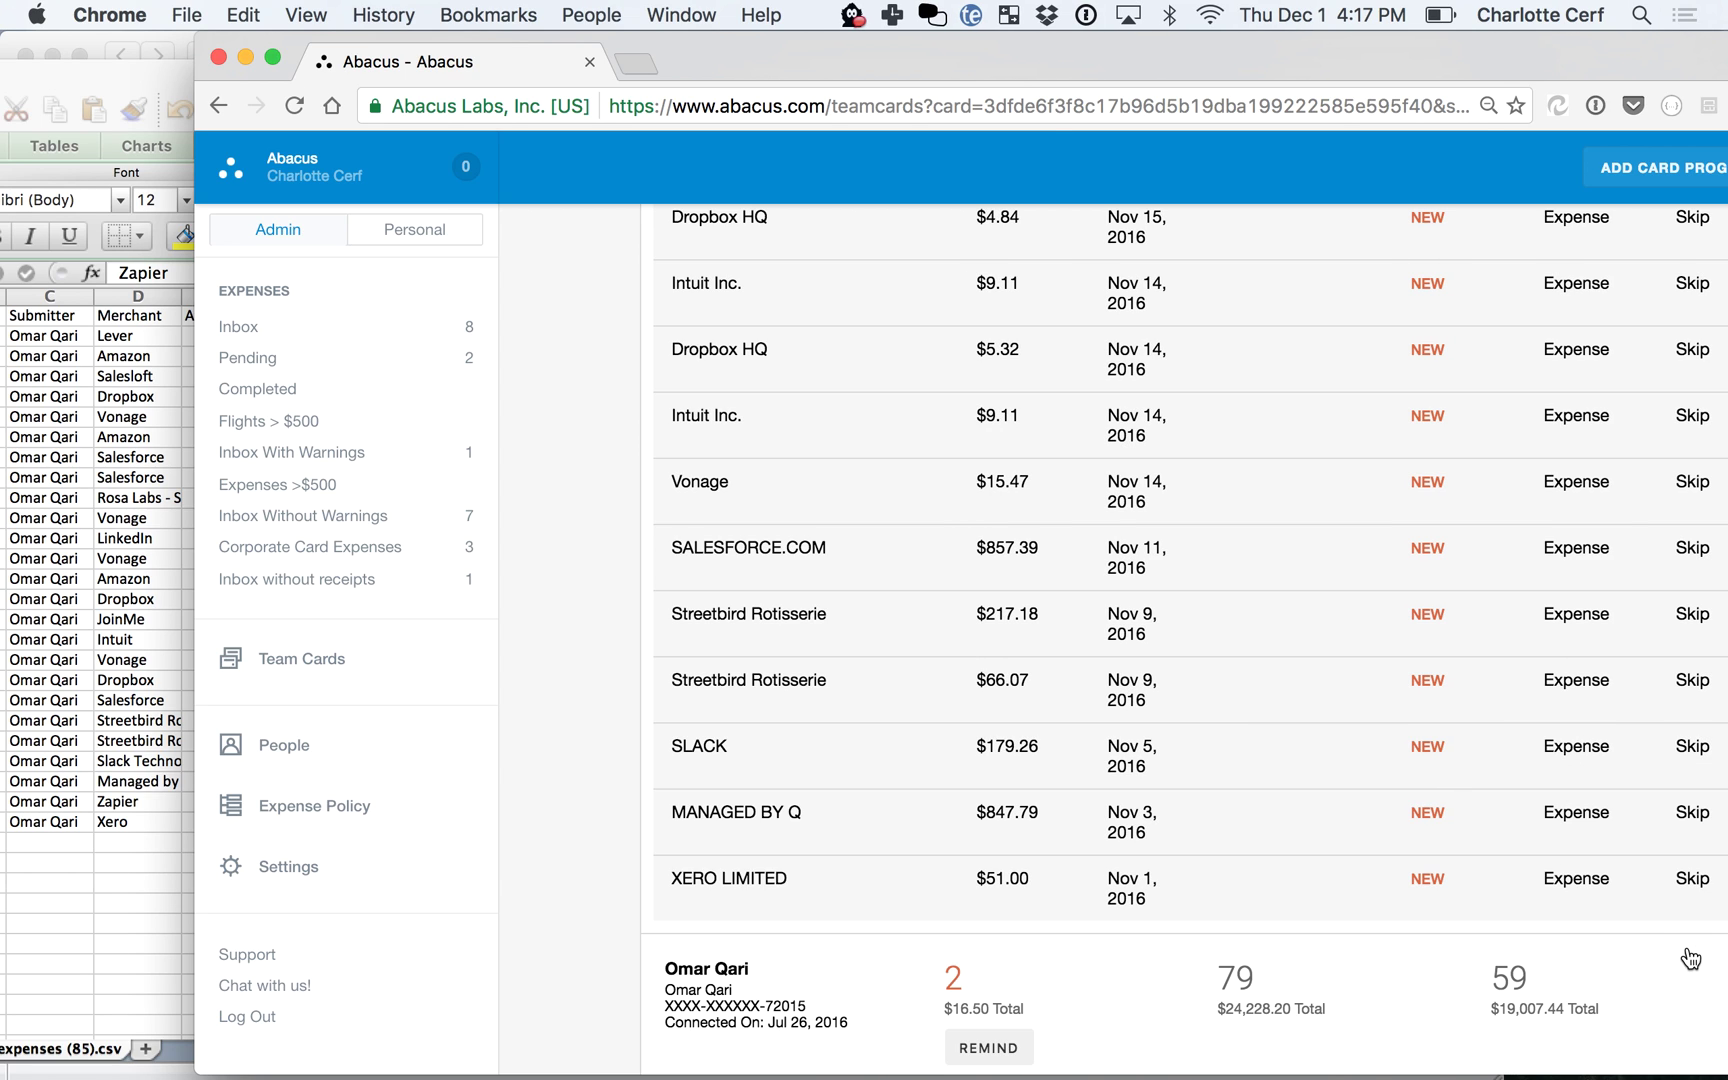
{"action": "left_click", "coordinate": [1692, 880]}
{"action": "left_click", "coordinate": [1690, 814]}
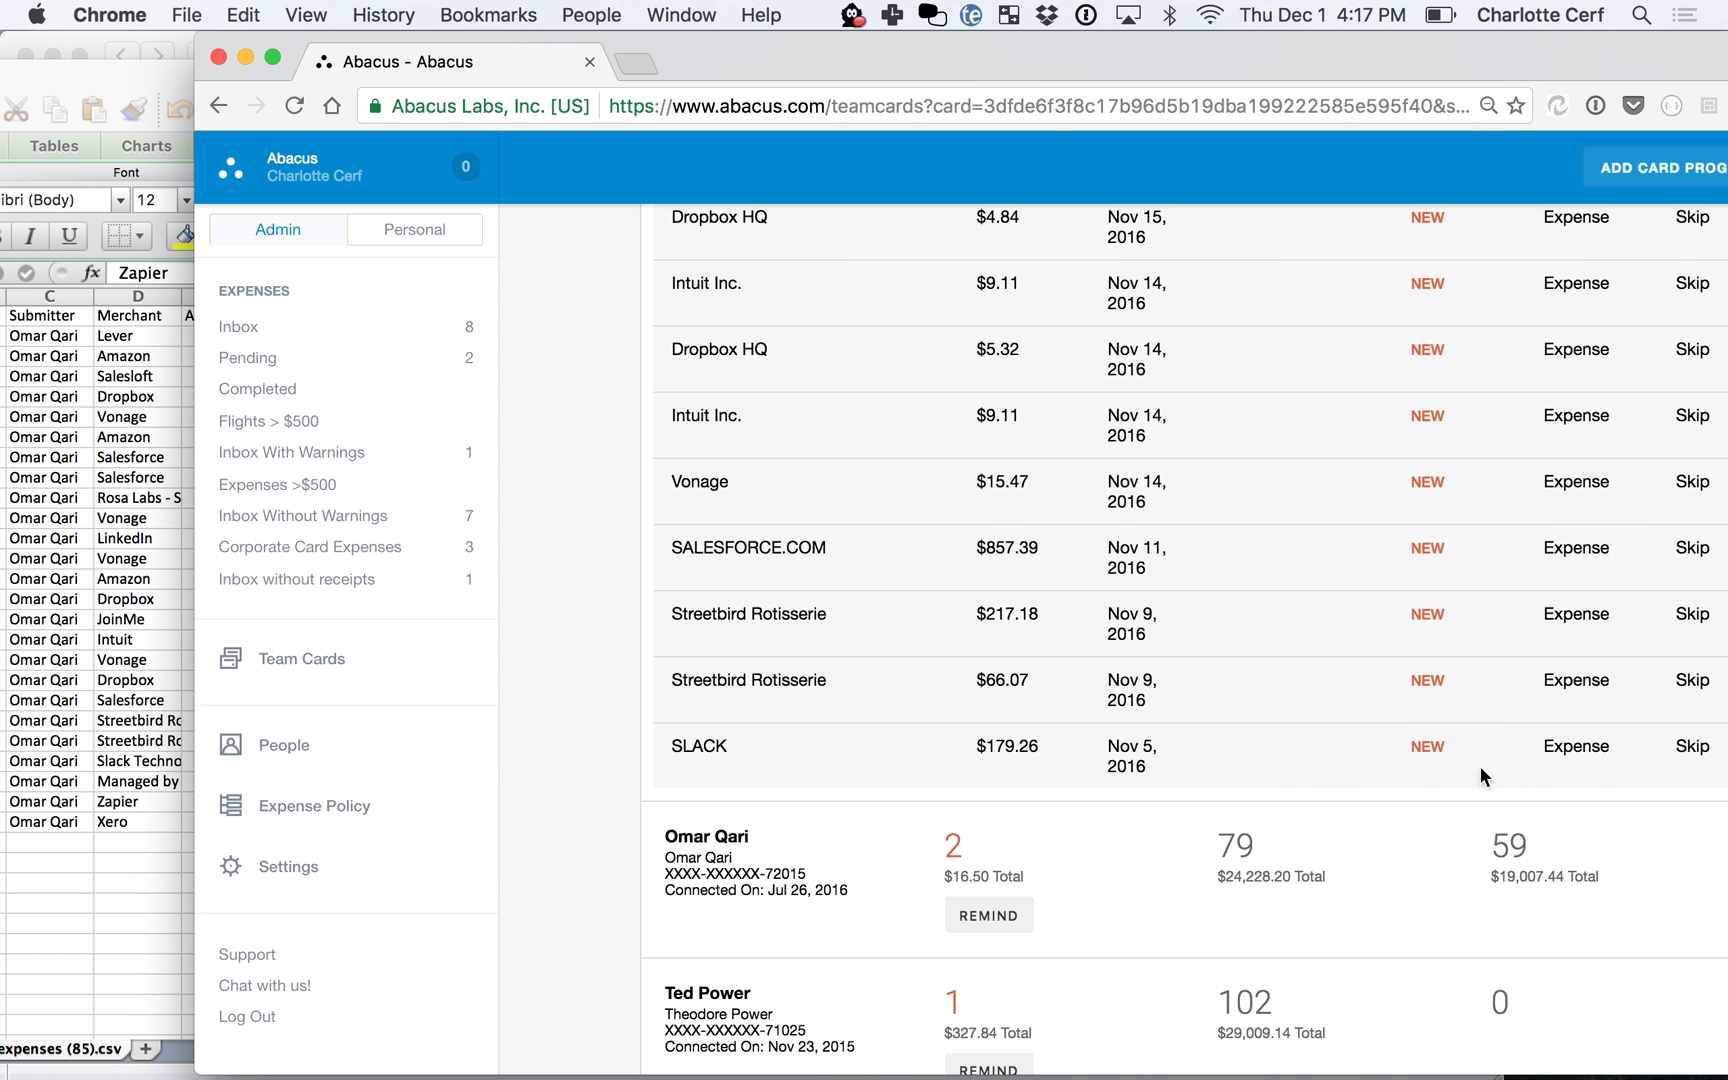
- Open the un-expensed transactions of the same cardholder's old card connected on Jul 26, 2016 and compare them with the new card's transactions
{"action": "left_click", "coordinate": [948, 848]}
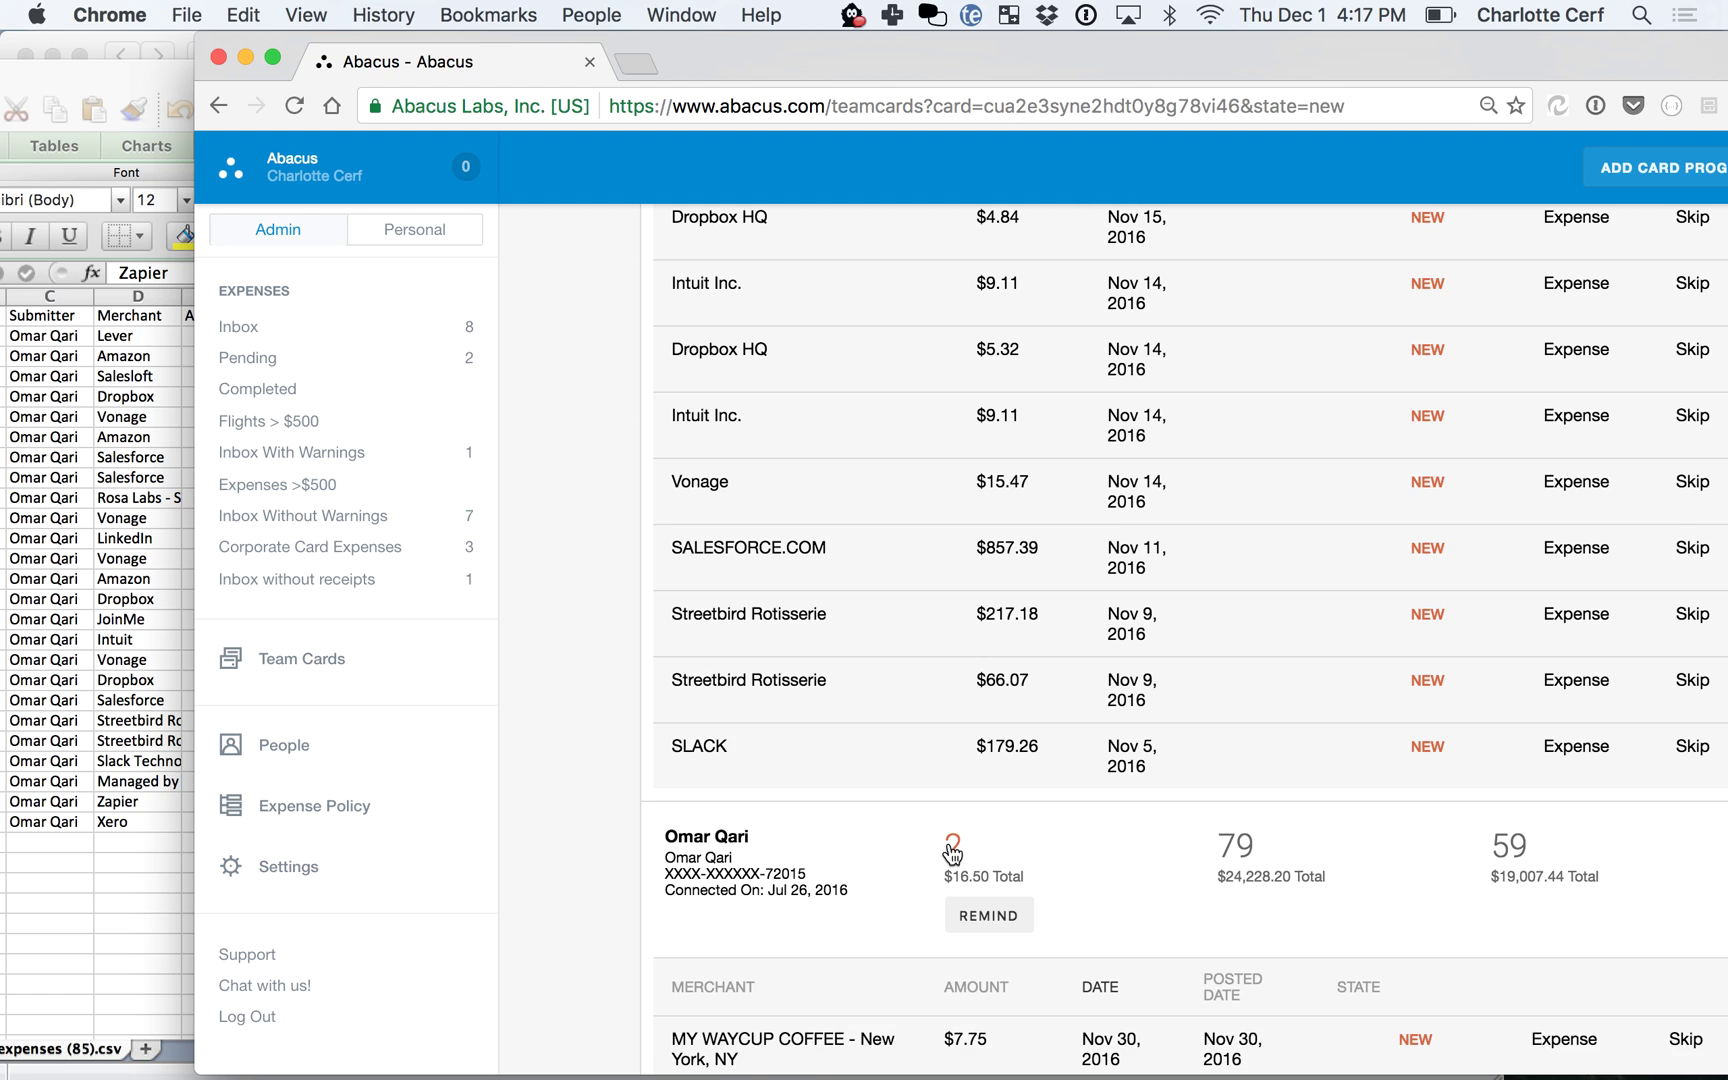
{"action": "scroll", "coordinate": [907, 990], "scroll_direction": "down", "scroll_amount": 1}
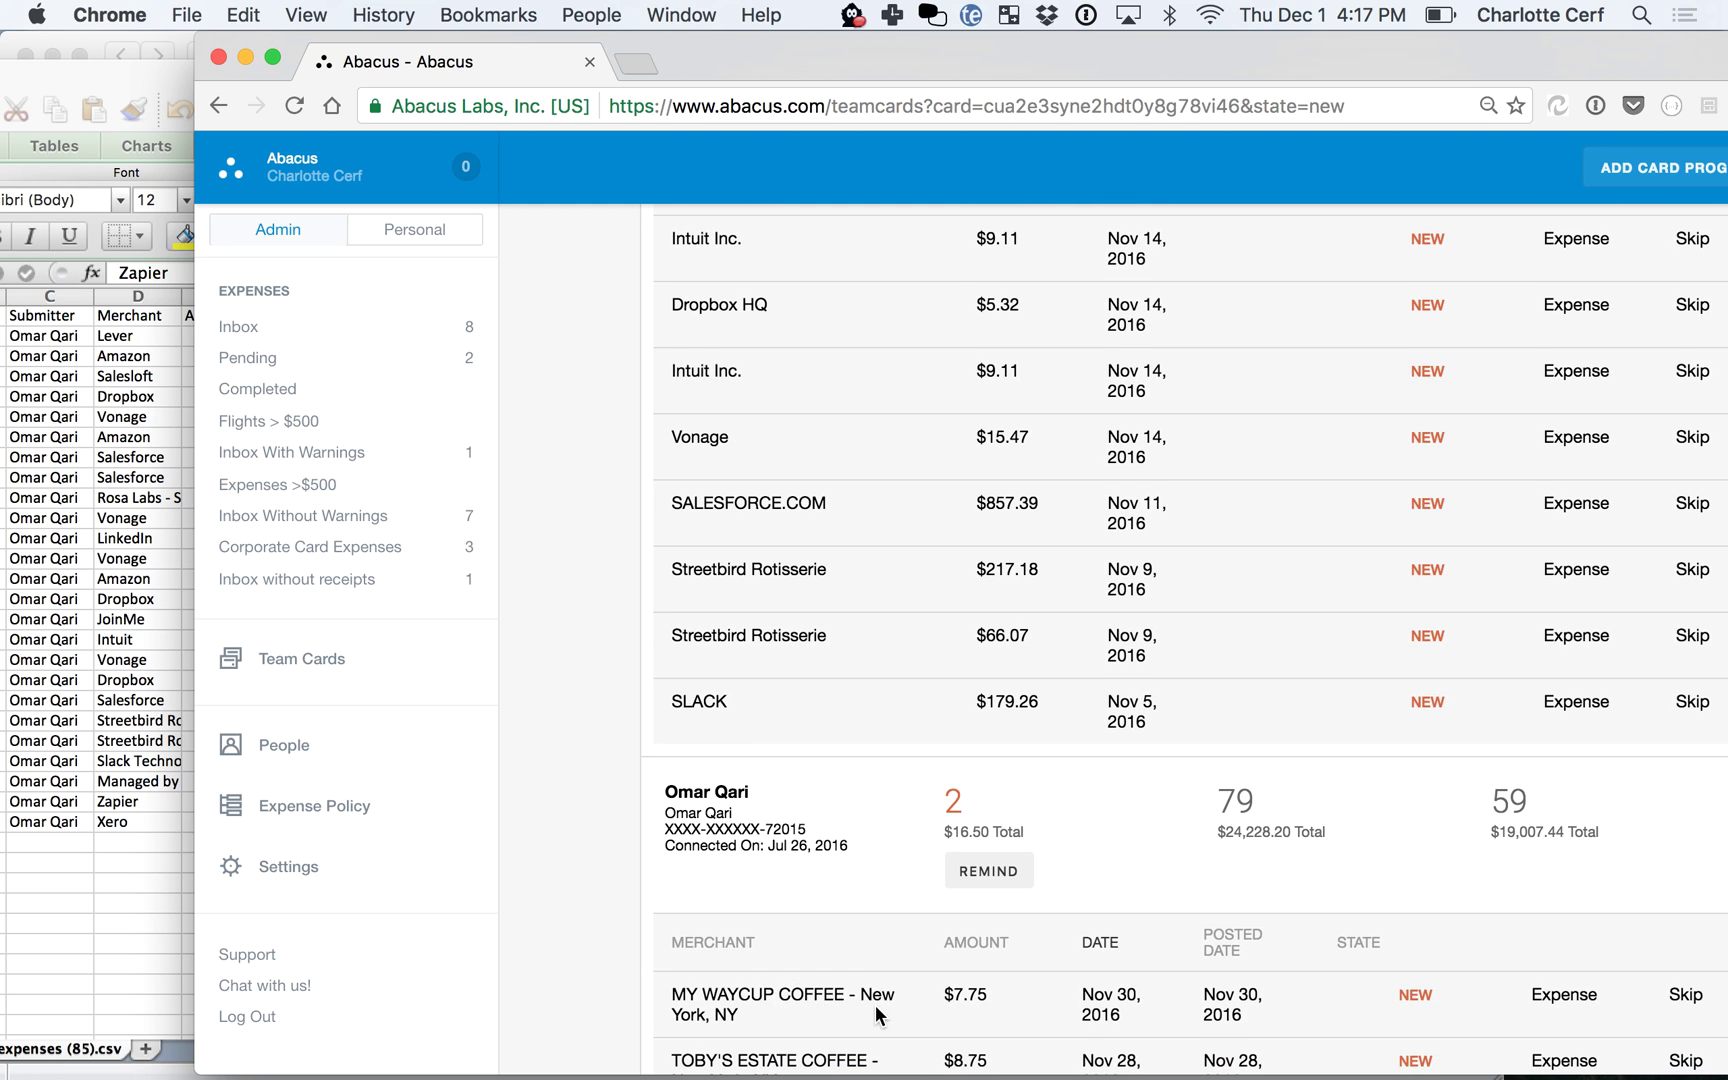
{"action": "scroll", "coordinate": [875, 1004], "scroll_direction": "down", "scroll_amount": 1}
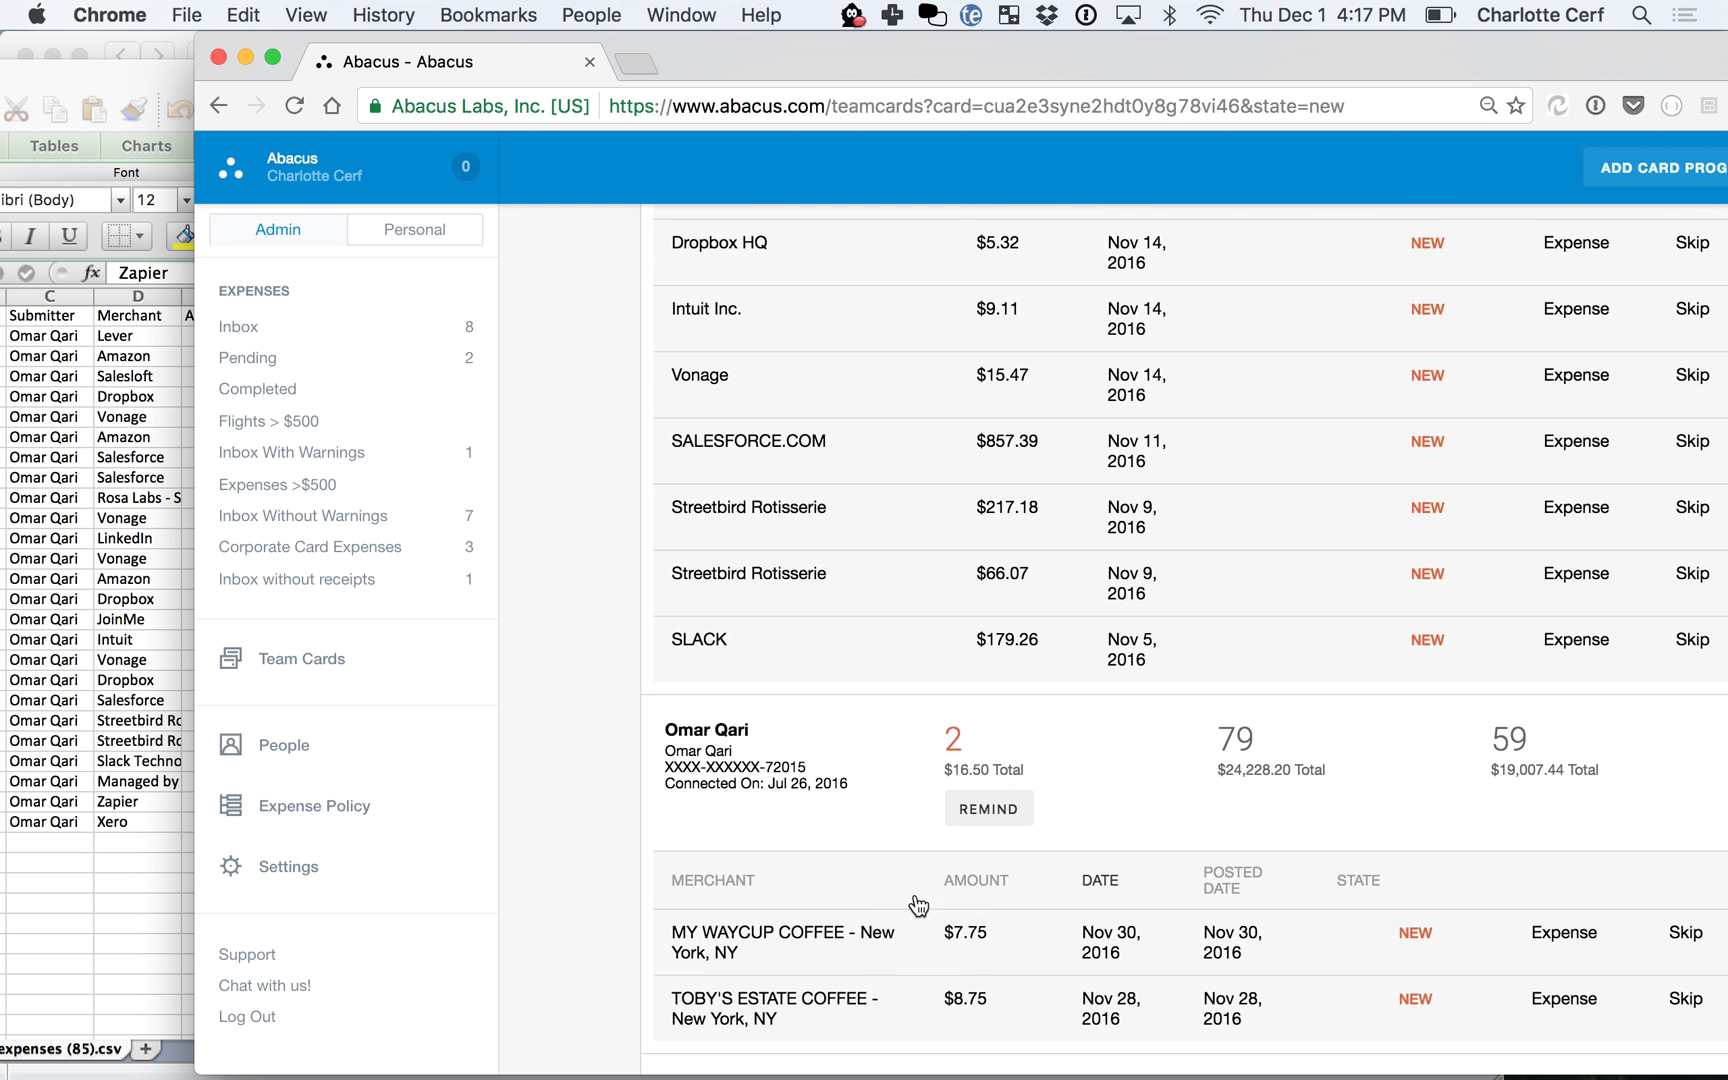
{"action": "scroll", "coordinate": [891, 590], "scroll_direction": "up", "scroll_amount": 4}
{"action": "scroll", "coordinate": [892, 592], "scroll_direction": "up", "scroll_amount": 15}
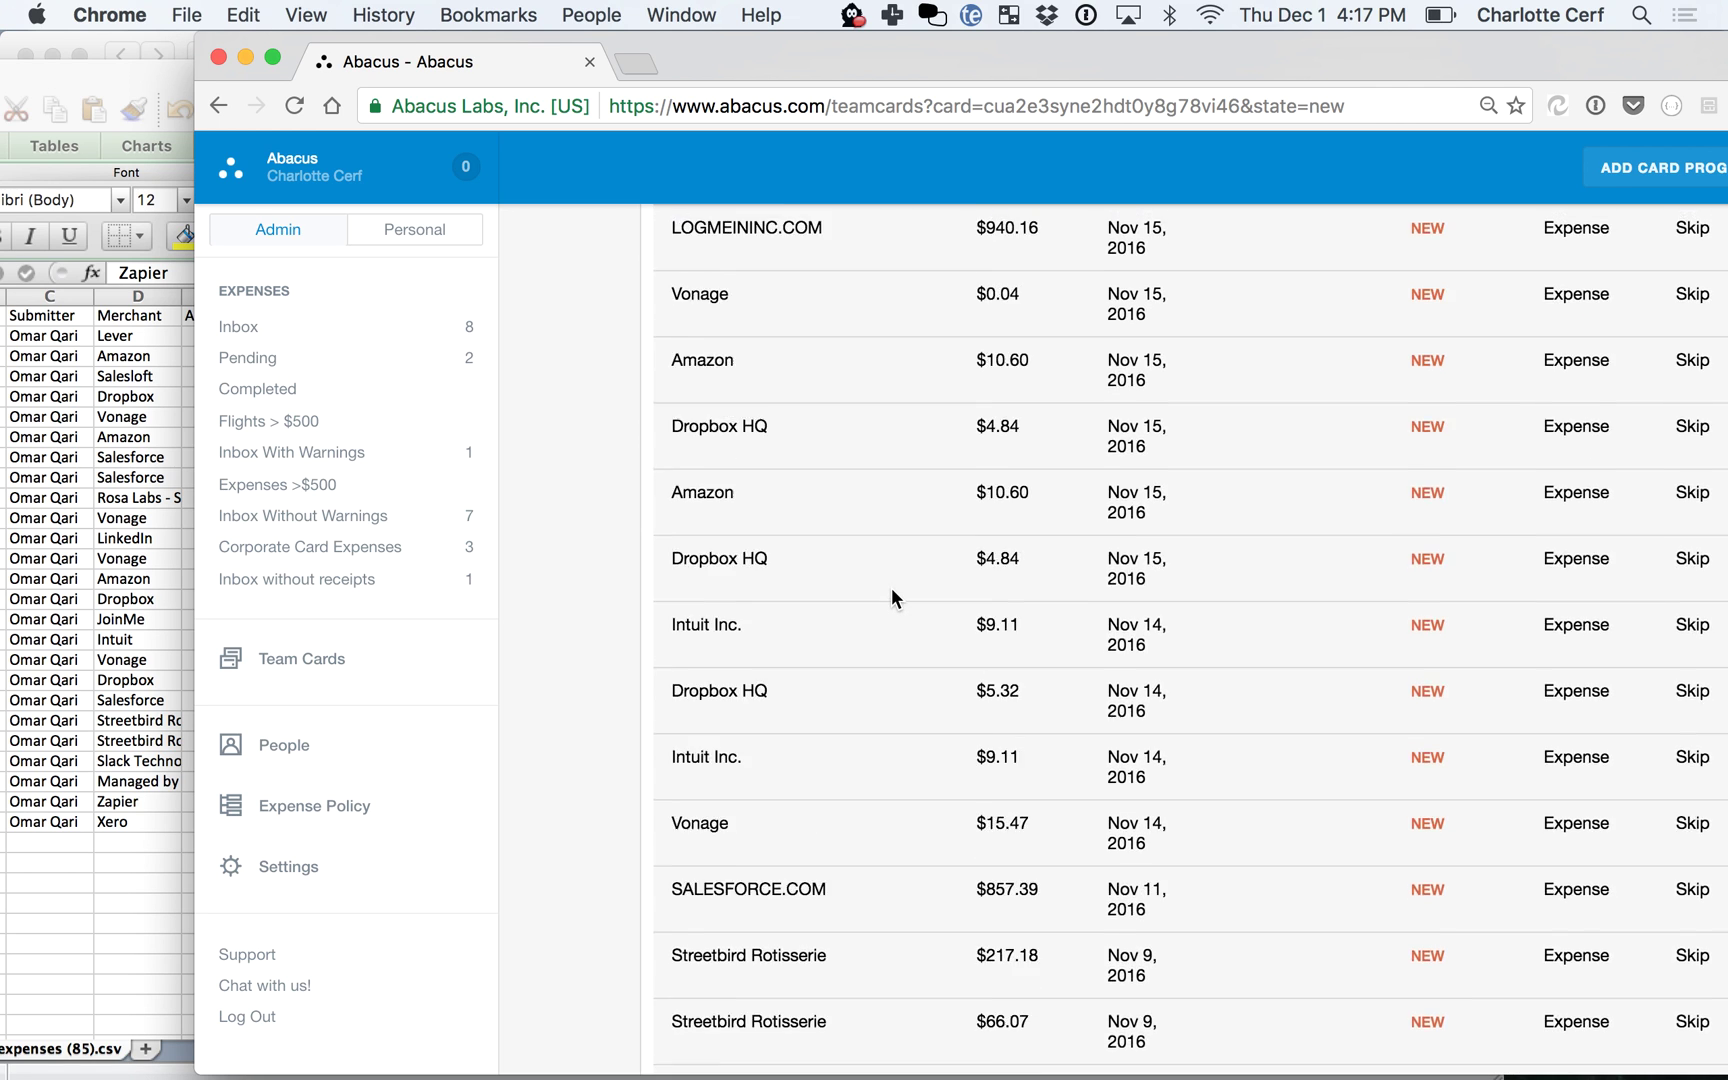
{"action": "scroll", "coordinate": [891, 587], "scroll_direction": "up", "scroll_amount": 6}
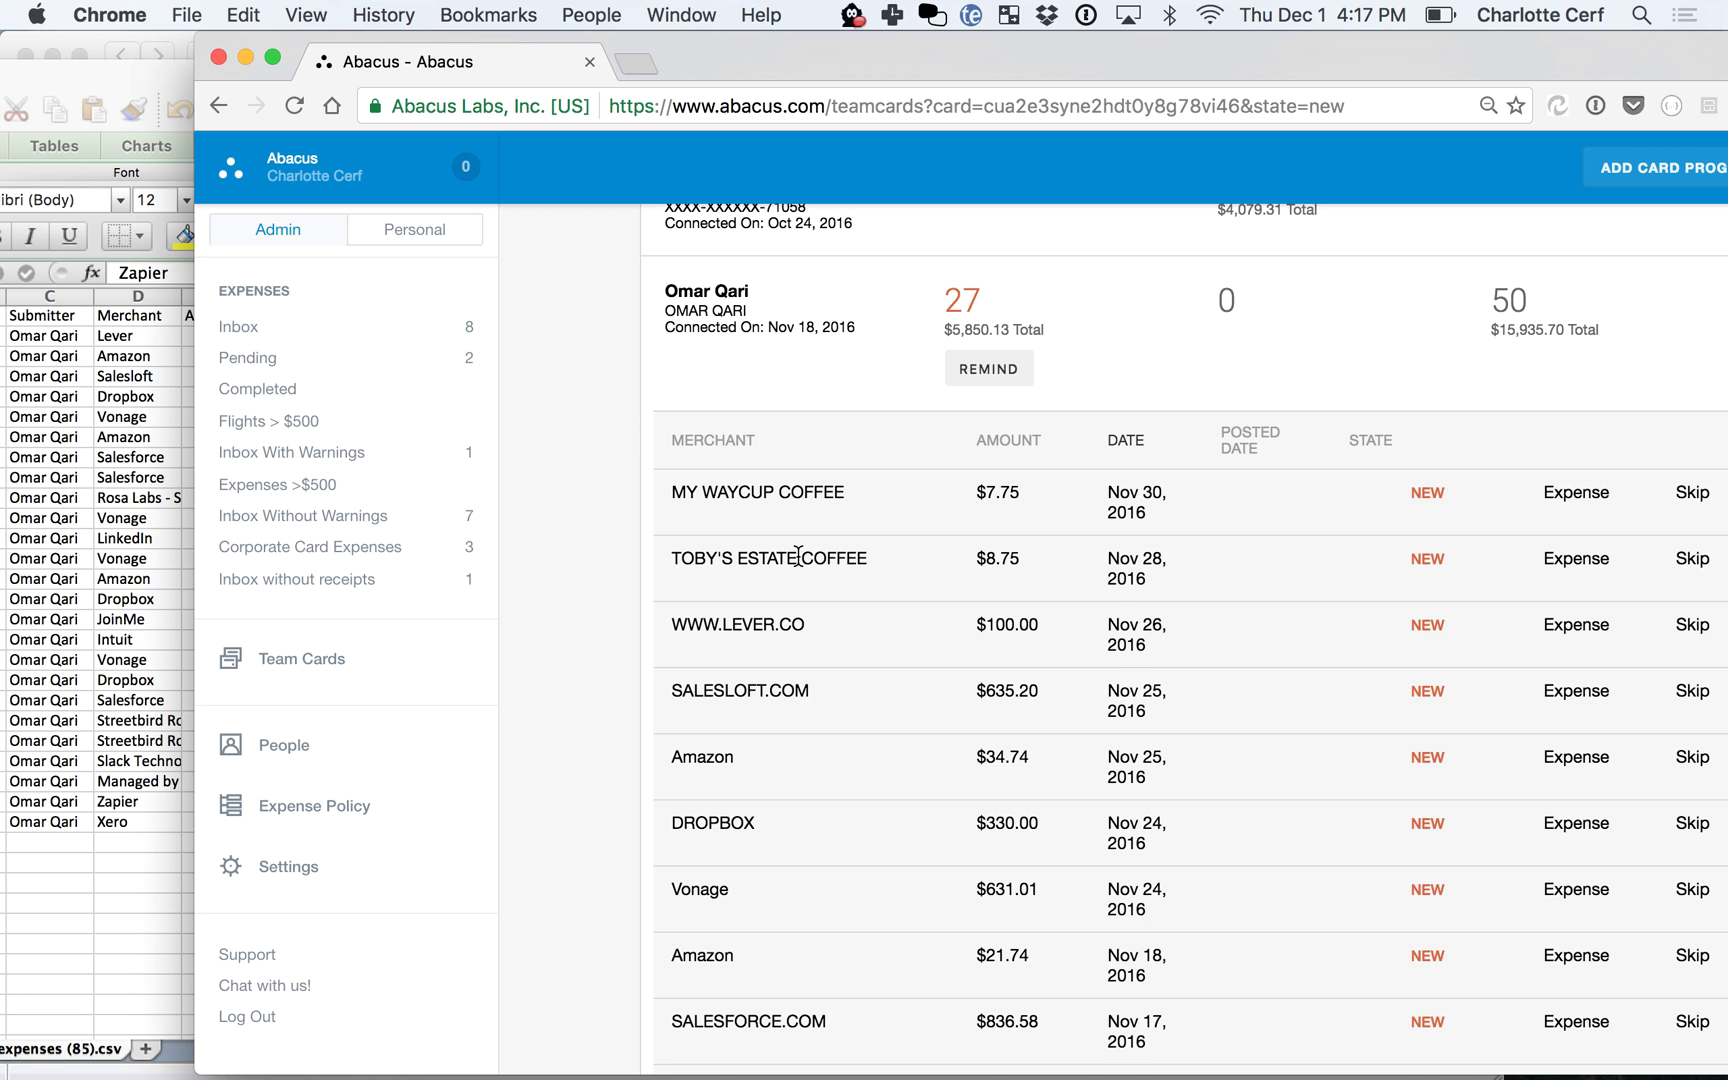
{"action": "scroll", "coordinate": [798, 557], "scroll_direction": "down", "scroll_amount": 2}
{"action": "left_click_drag", "start_coordinate": [1123, 62], "coordinate": [1007, 65]}
{"action": "scroll", "coordinate": [1054, 509], "scroll_direction": "down", "scroll_amount": 1}
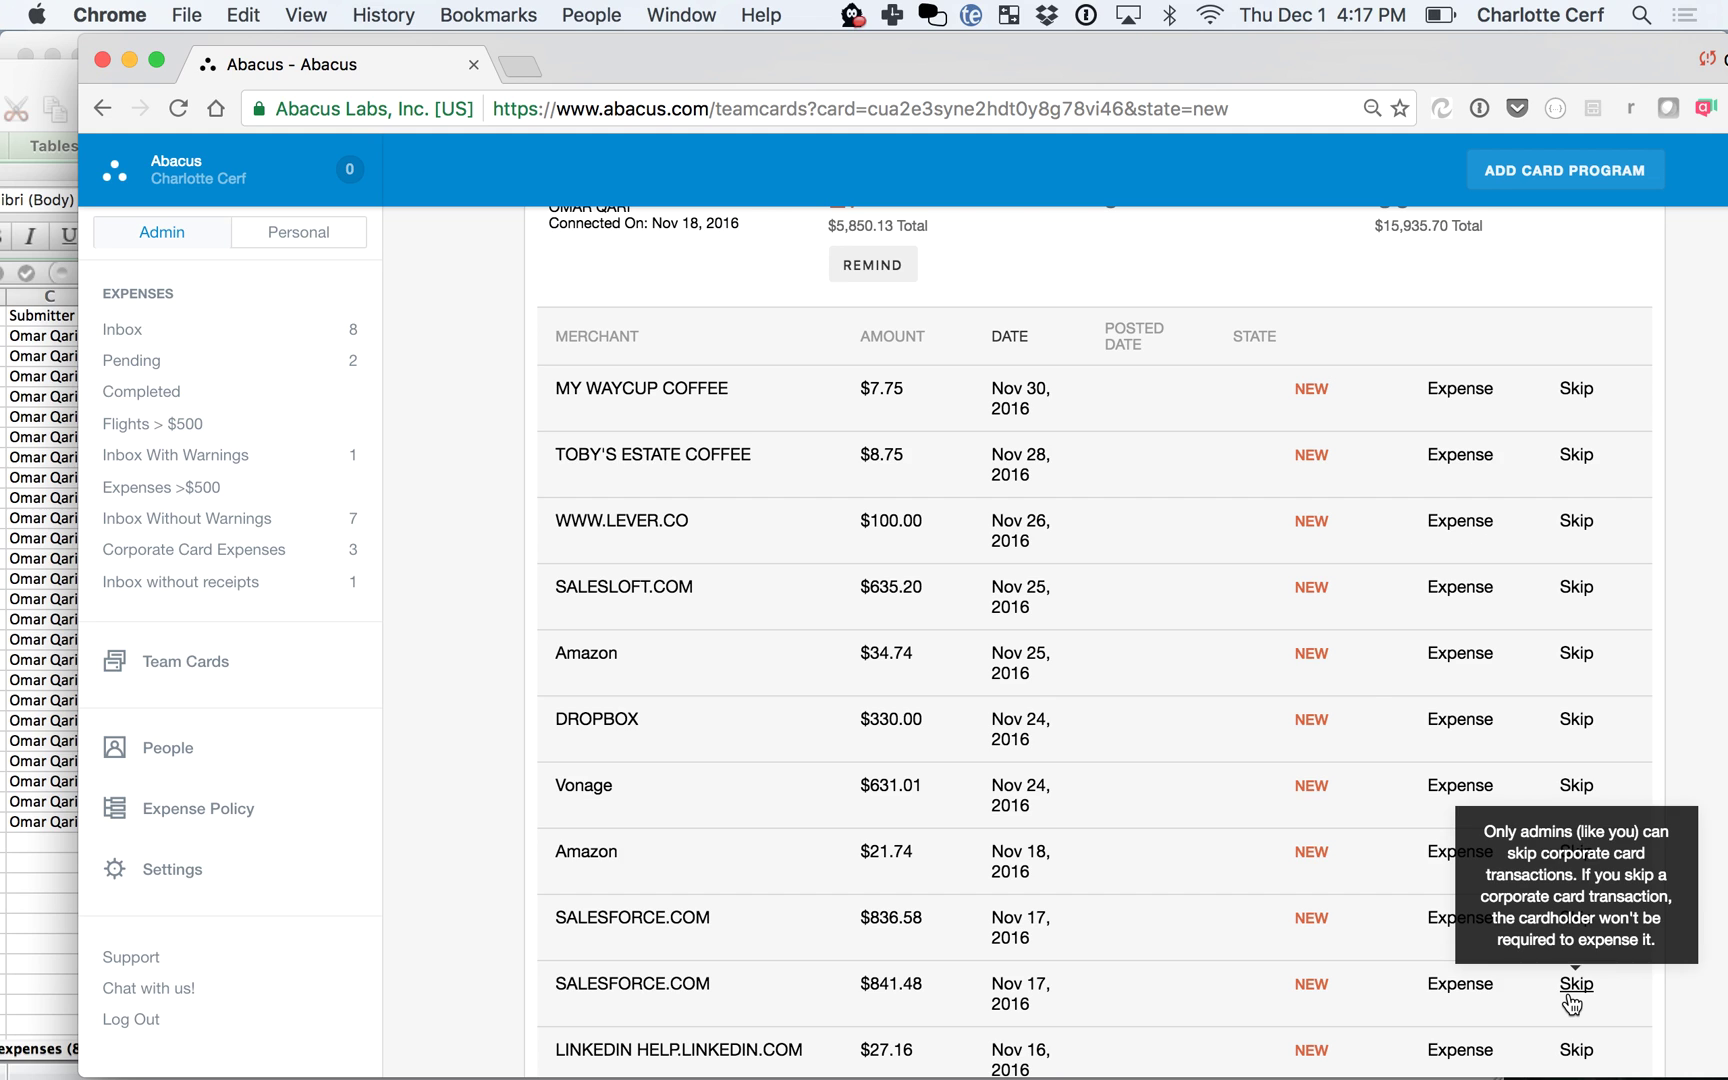
- Review the un-expensed, expensed and skipped transactions per team card and the SimplyCash card programs
{"action": "scroll", "coordinate": [1374, 702], "scroll_direction": "up", "scroll_amount": 5}
{"action": "scroll", "coordinate": [1375, 705], "scroll_direction": "up", "scroll_amount": 8}
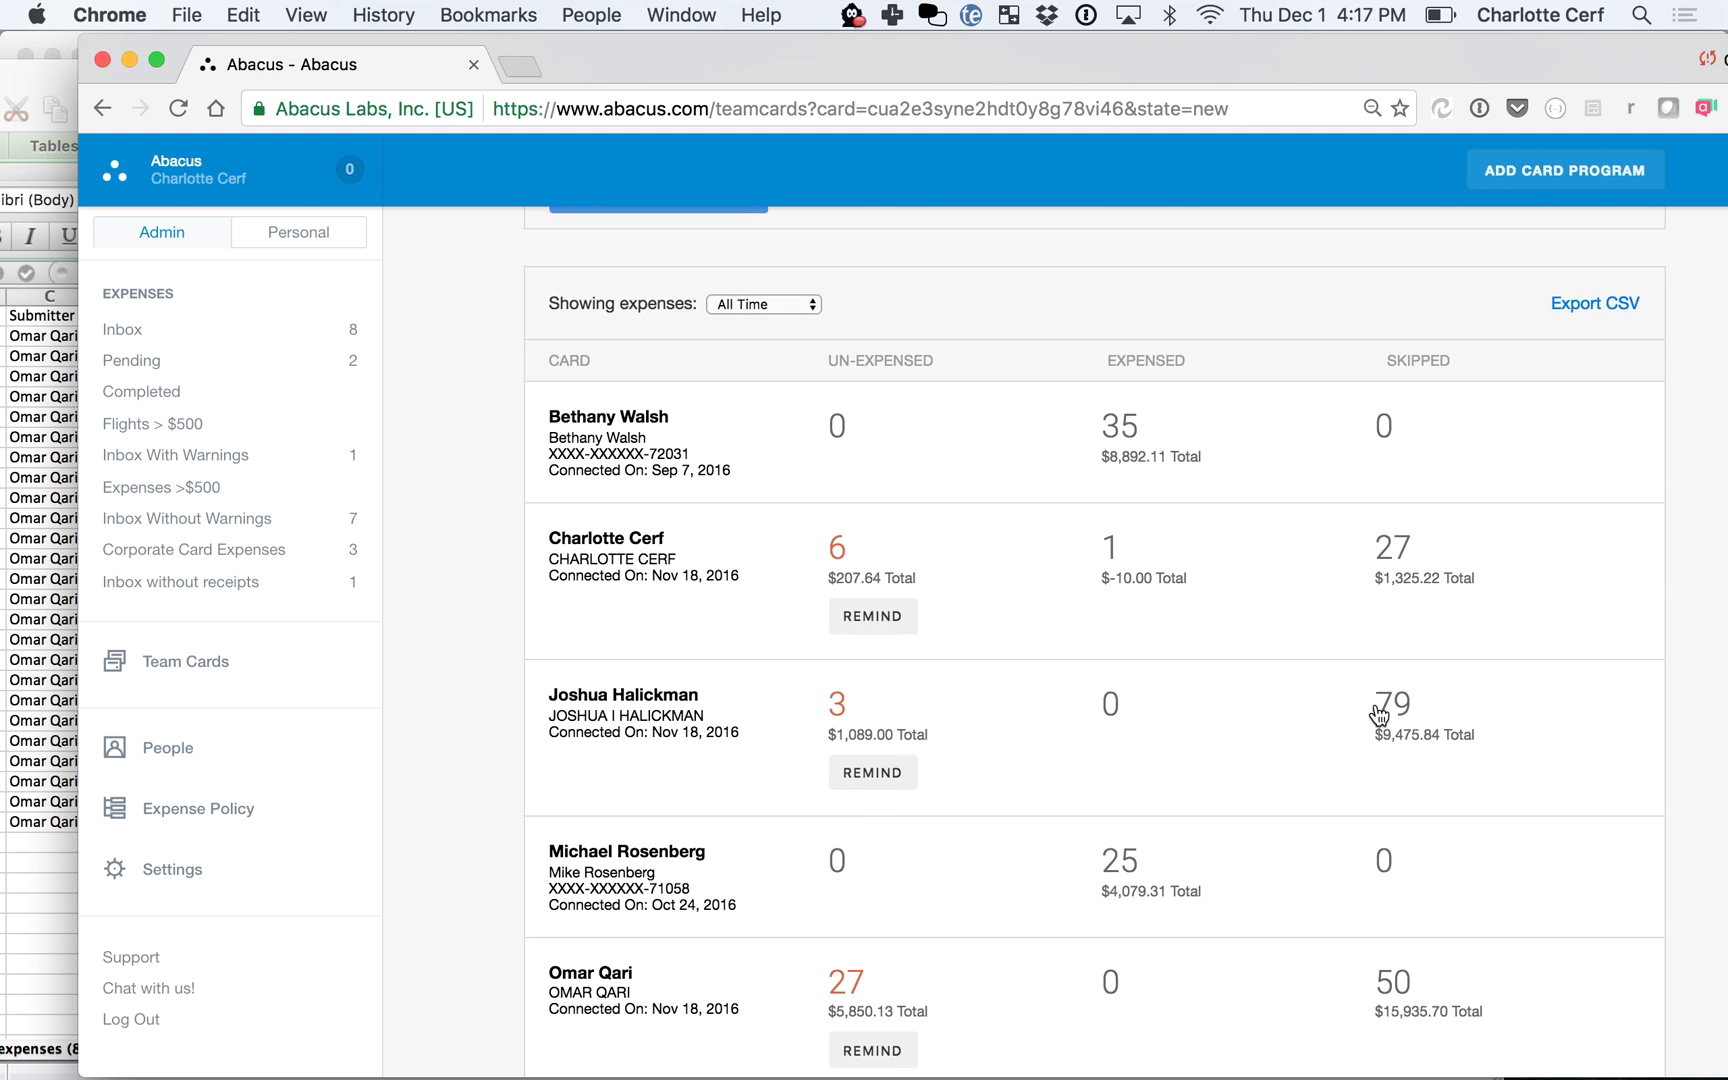
{"action": "scroll", "coordinate": [1376, 703], "scroll_direction": "up", "scroll_amount": 3}
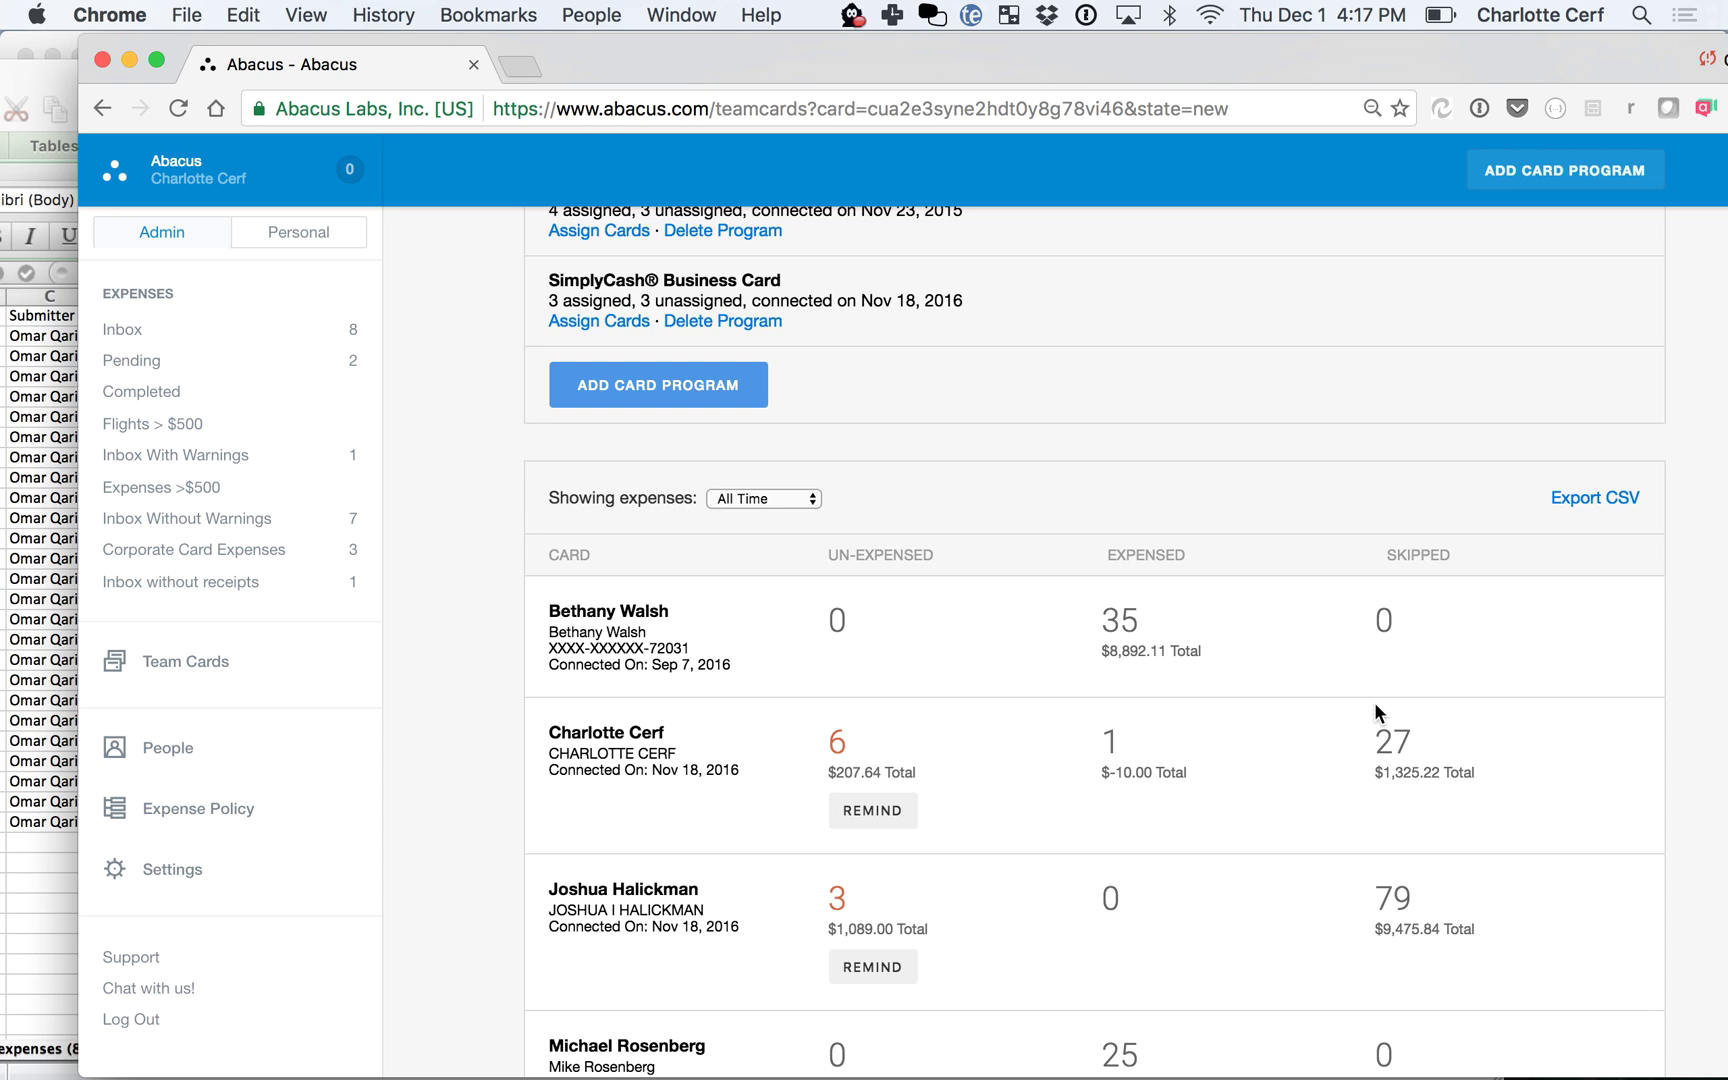
{"action": "scroll", "coordinate": [1374, 702], "scroll_direction": "up", "scroll_amount": 2}
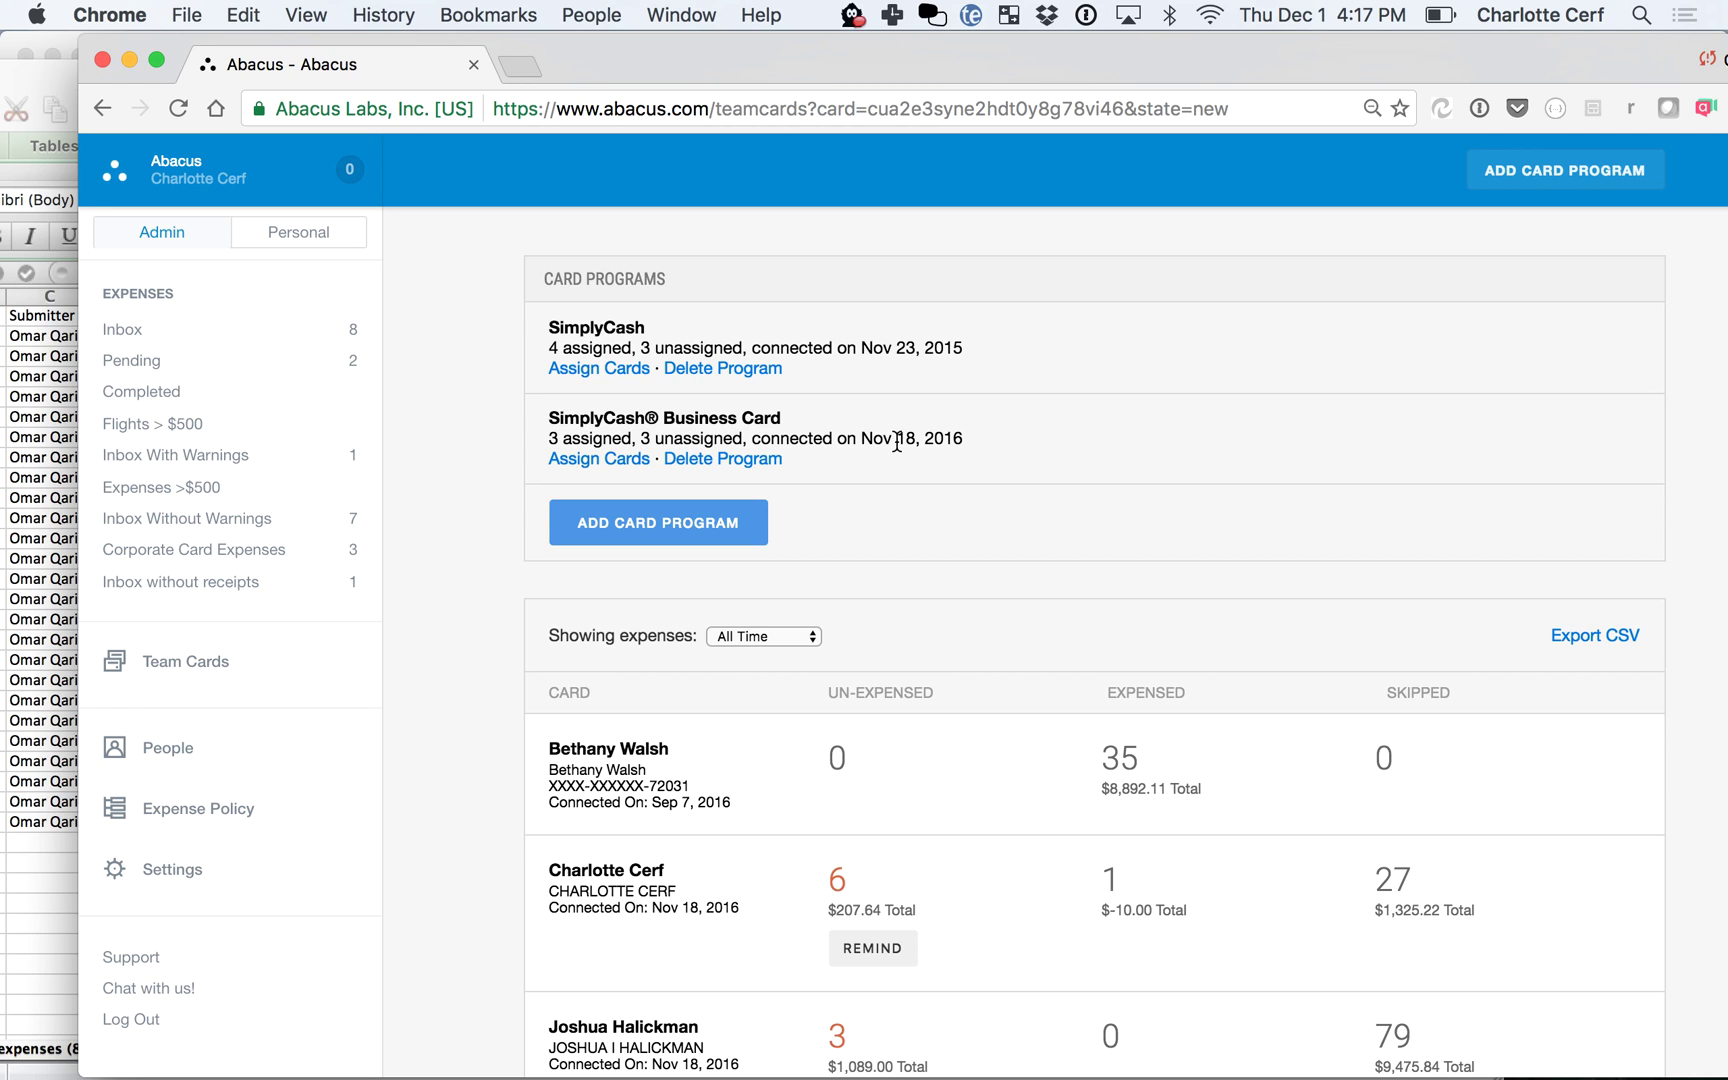
{"action": "scroll", "coordinate": [1088, 586], "scroll_direction": "down", "scroll_amount": 2}
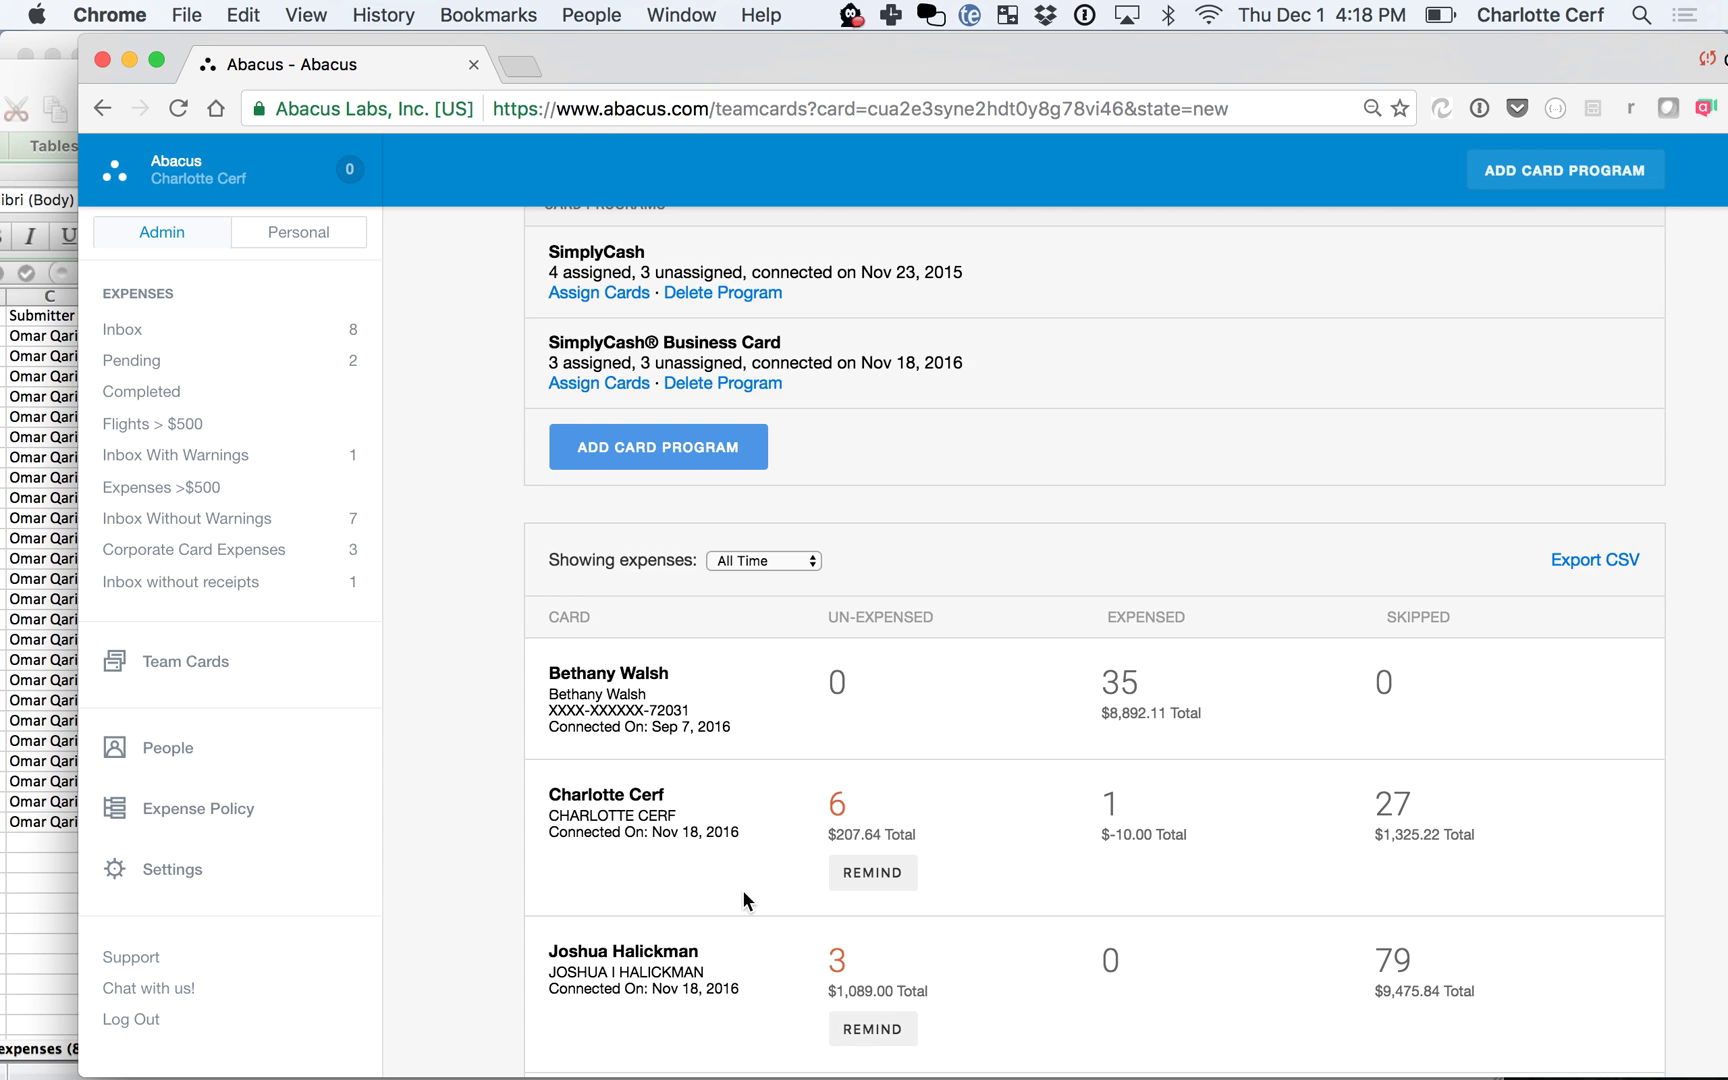
{"action": "scroll", "coordinate": [742, 890], "scroll_direction": "up", "scroll_amount": 2}
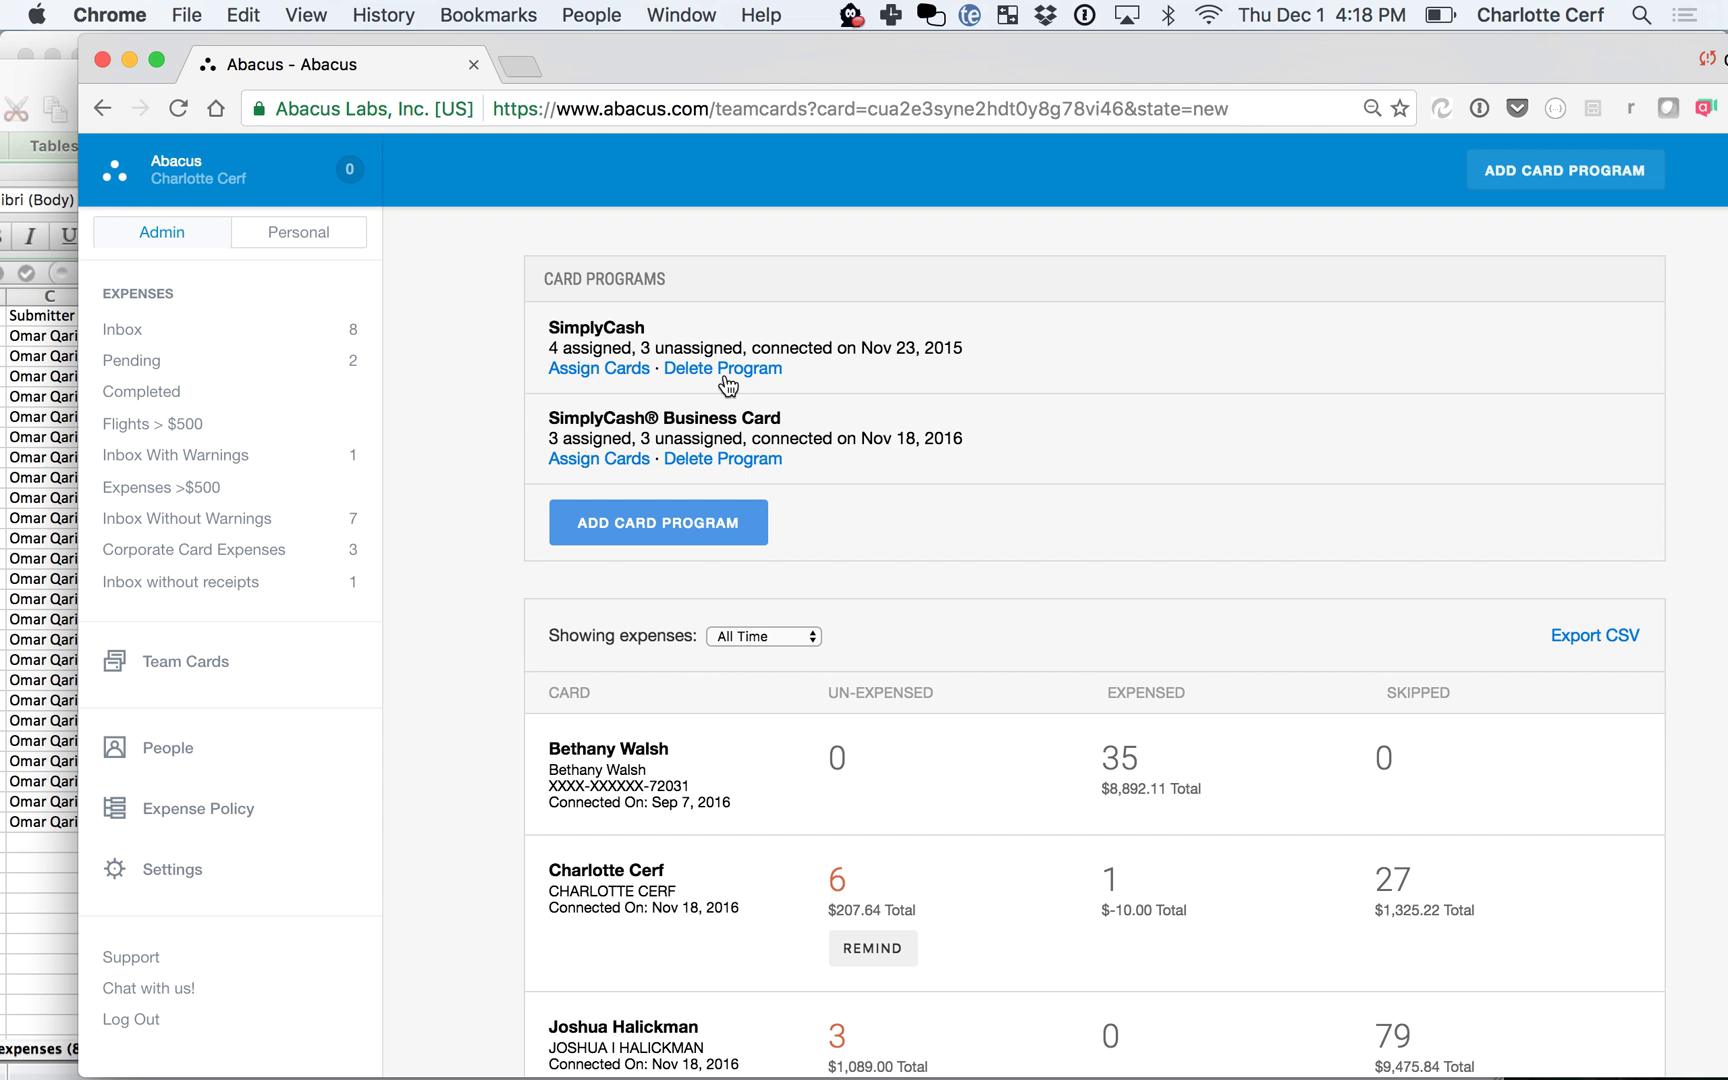
{"action": "left_click_drag", "start_coordinate": [703, 63], "coordinate": [638, 63]}
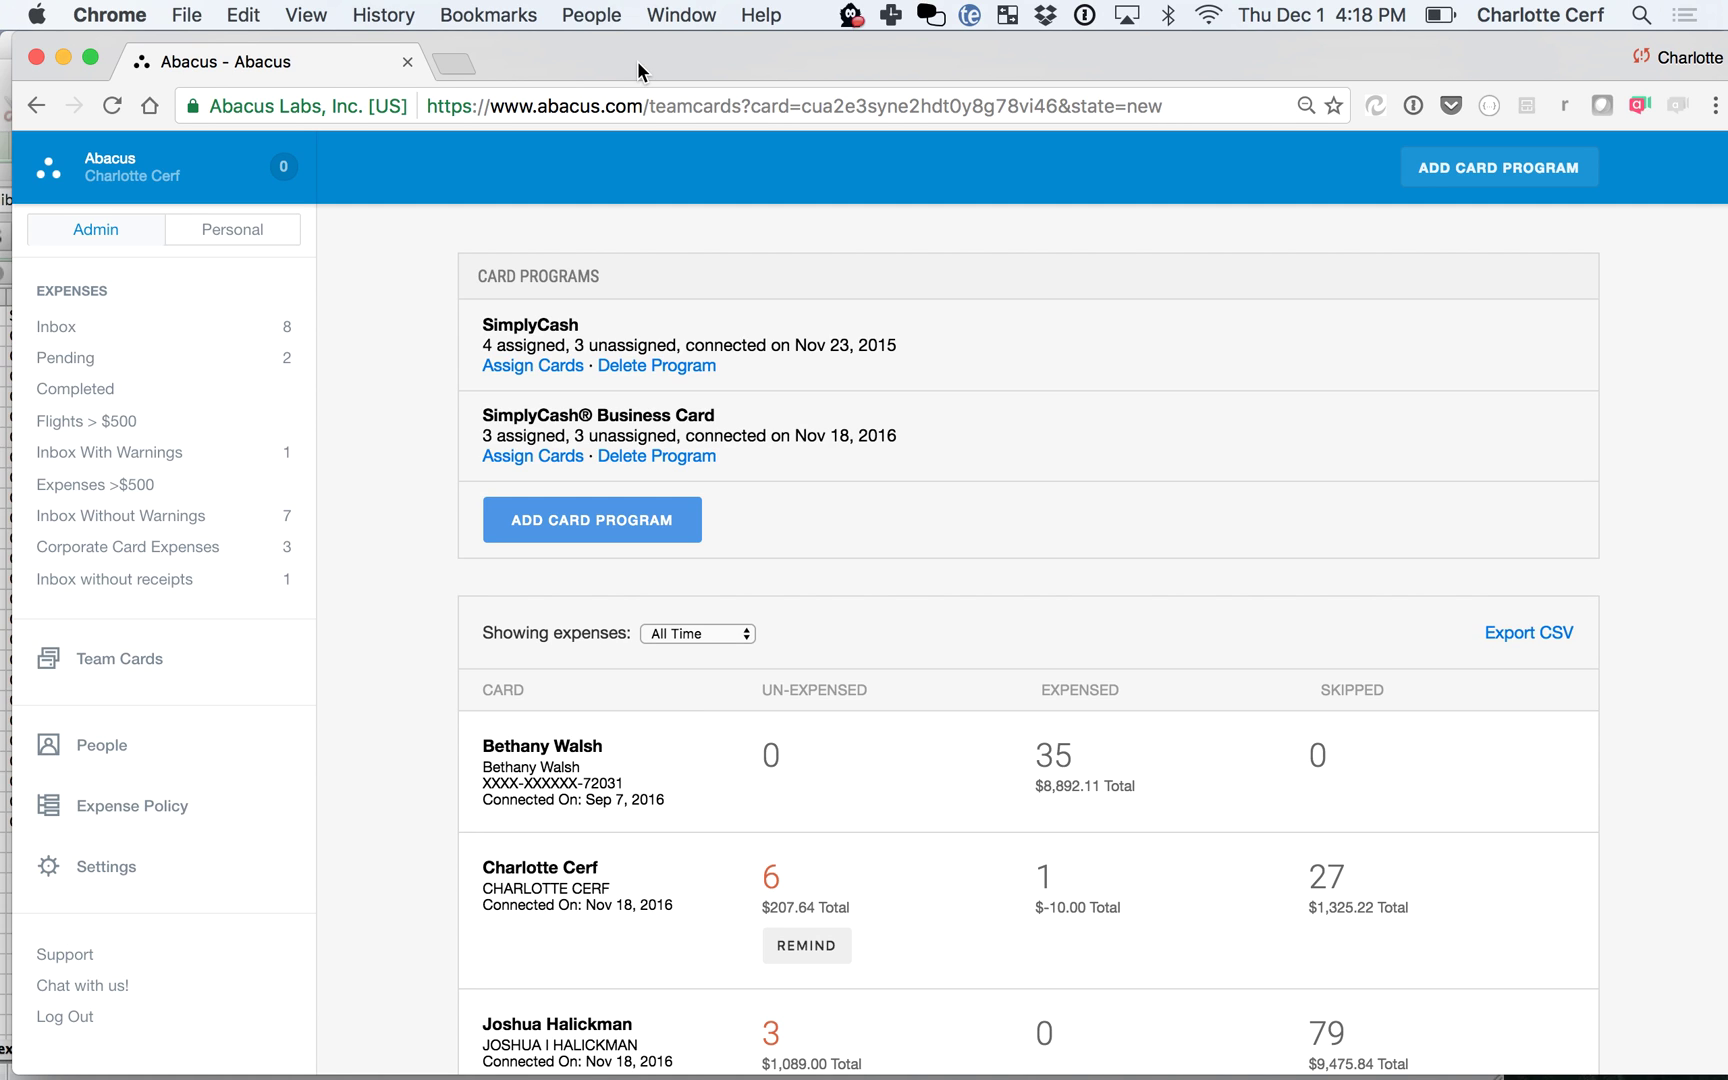
{"action": "key", "text": "super+Tab"}
{"action": "key", "text": "super+Tab"}
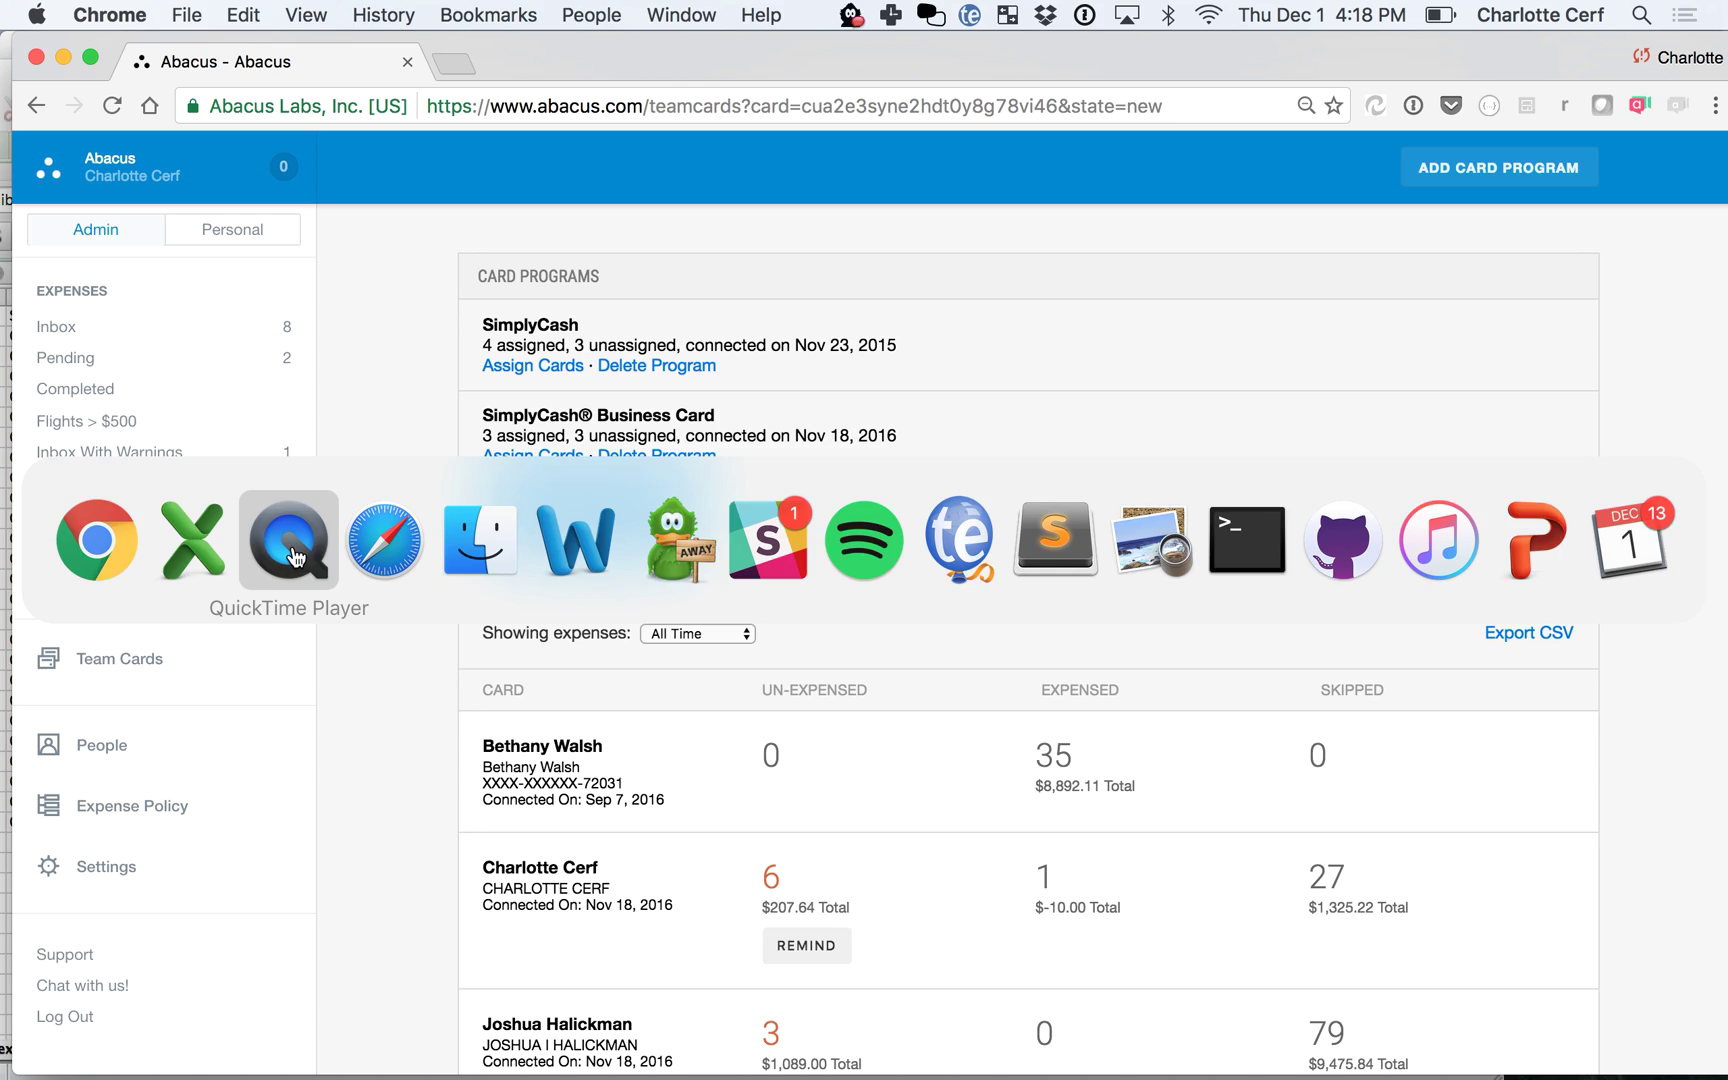